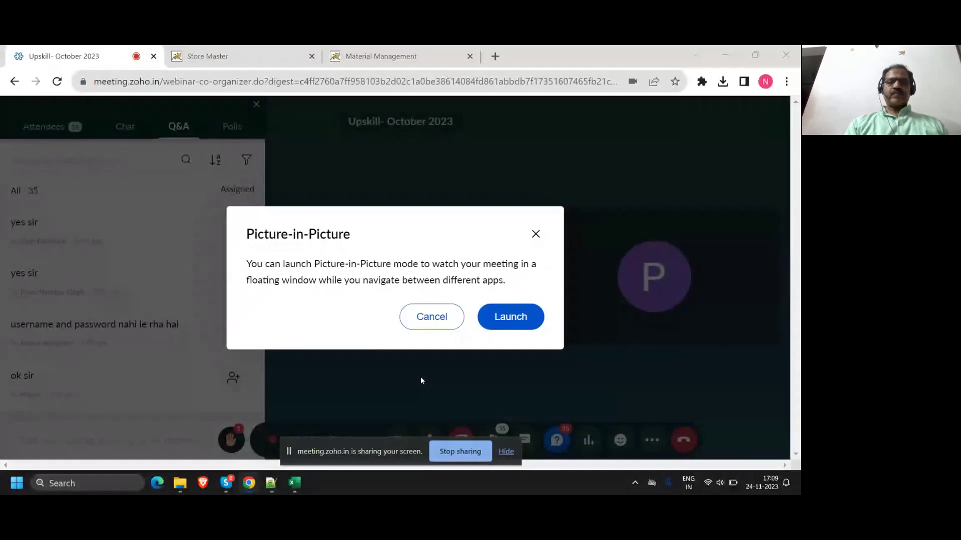
Step: Dismiss the Picture-in-Picture prompt and switch to the Store Master tab's Stores list
{"action": "left_click", "coordinate": [535, 235]}
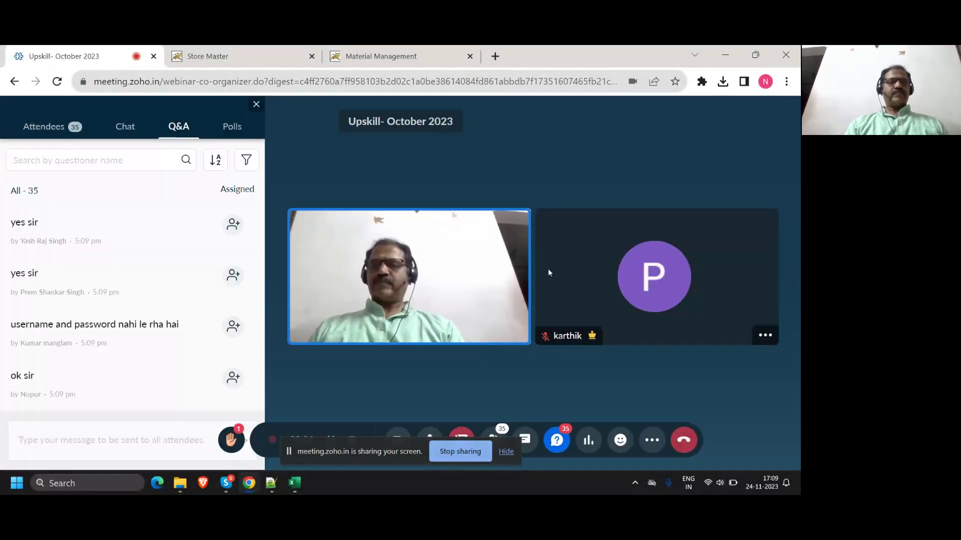
{"action": "left_click", "coordinate": [258, 59]}
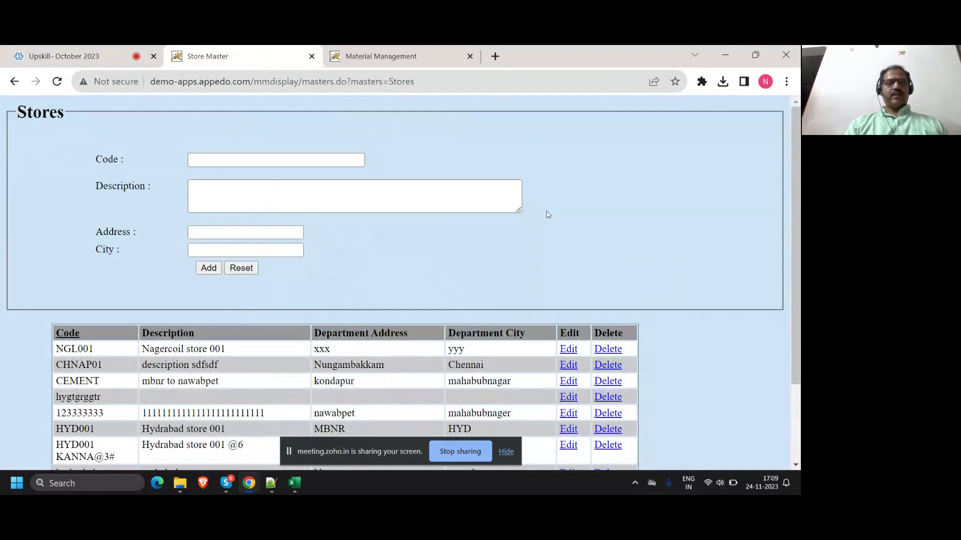
Step: Return to the Material Management main menu and log out
{"action": "scroll", "coordinate": [547, 215], "scroll_direction": "down", "scroll_amount": 2}
{"action": "left_click", "coordinate": [50, 455]}
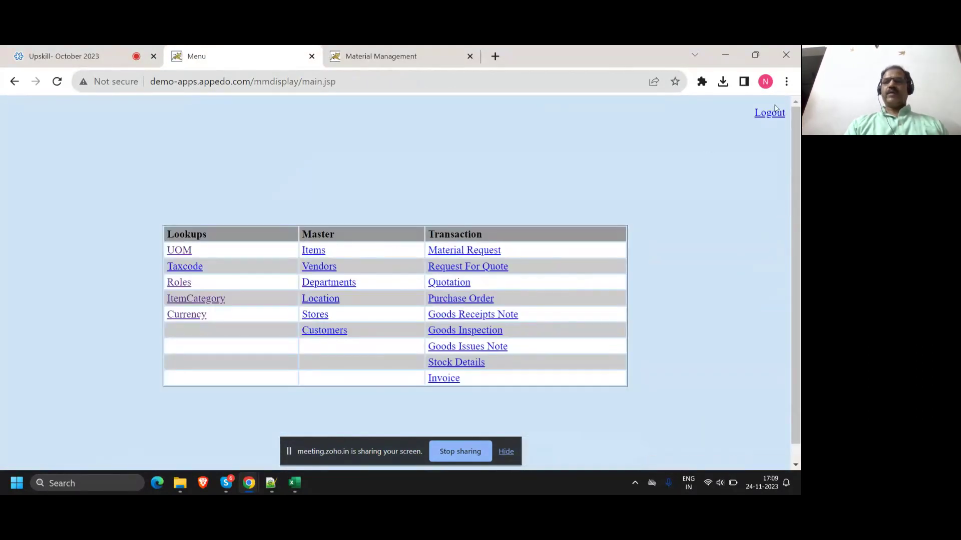
{"action": "left_click", "coordinate": [769, 113]}
Step: Log back in with the saved admin user and its password, dismiss the warnings, and return to the webinar tab
{"action": "left_click", "coordinate": [382, 233]}
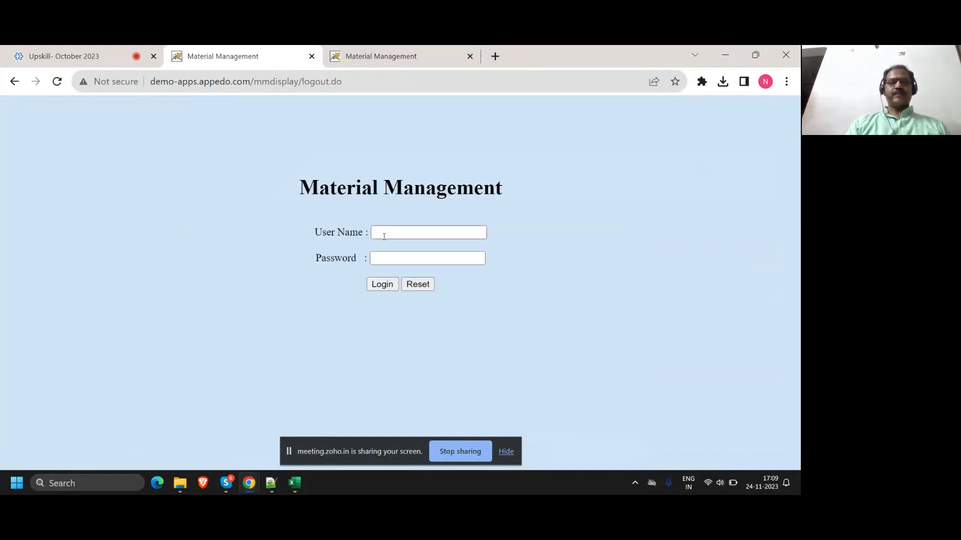
{"action": "left_click", "coordinate": [437, 258]}
{"action": "left_click", "coordinate": [404, 253]}
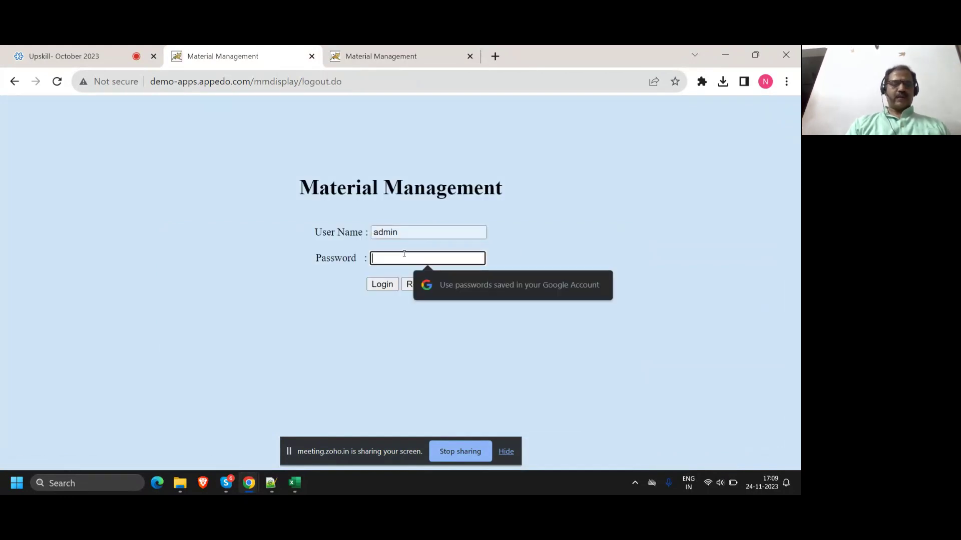
{"action": "type", "text": "admin"}
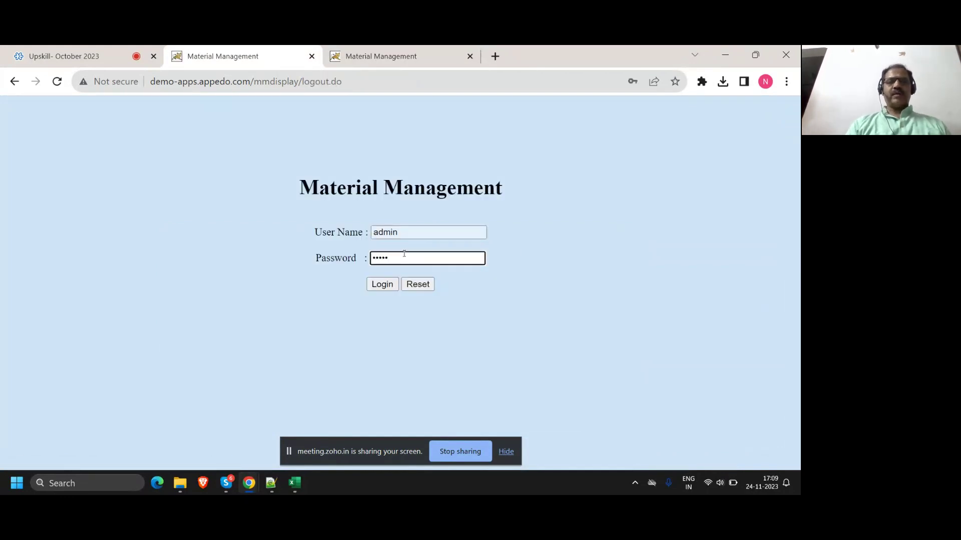
{"action": "left_click", "coordinate": [384, 286]}
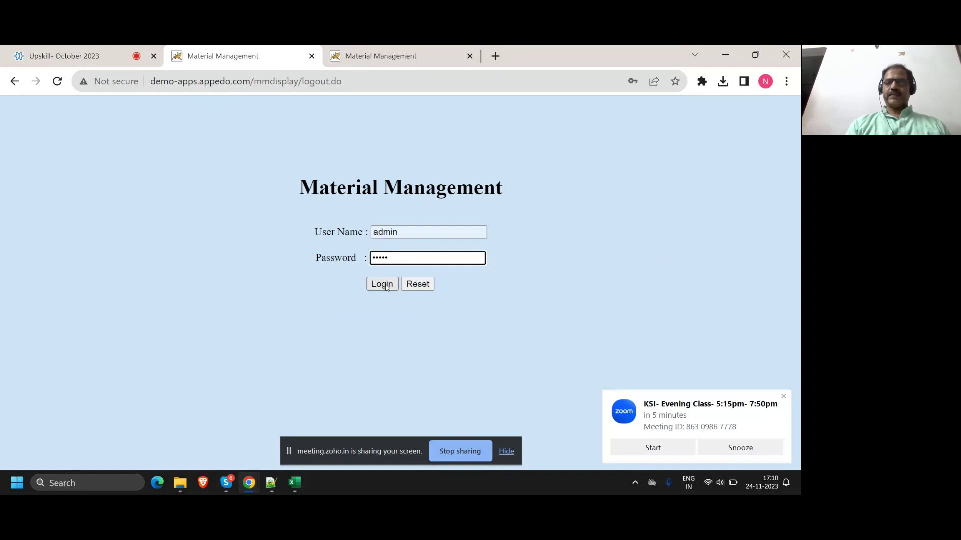
{"action": "left_click", "coordinate": [740, 446]}
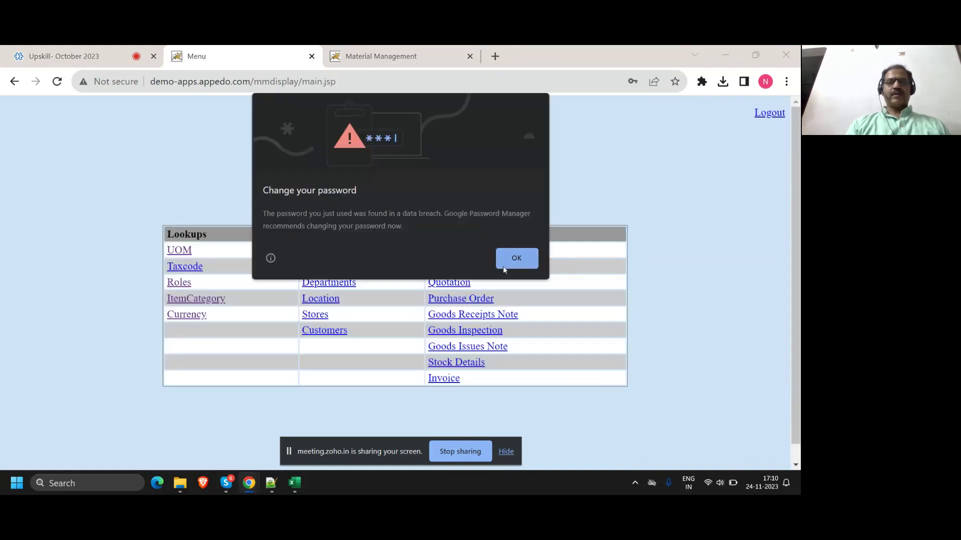
{"action": "left_click", "coordinate": [515, 258]}
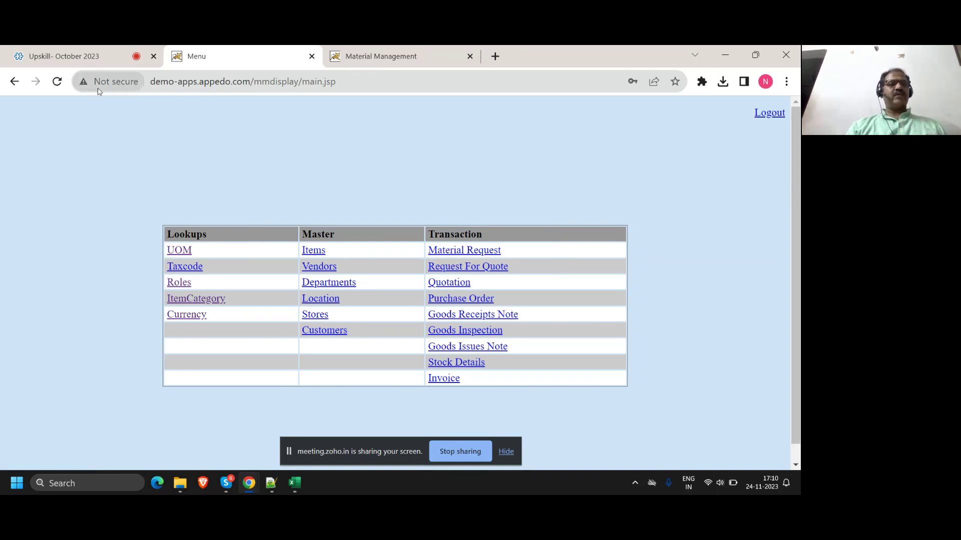
{"action": "left_click", "coordinate": [101, 50]}
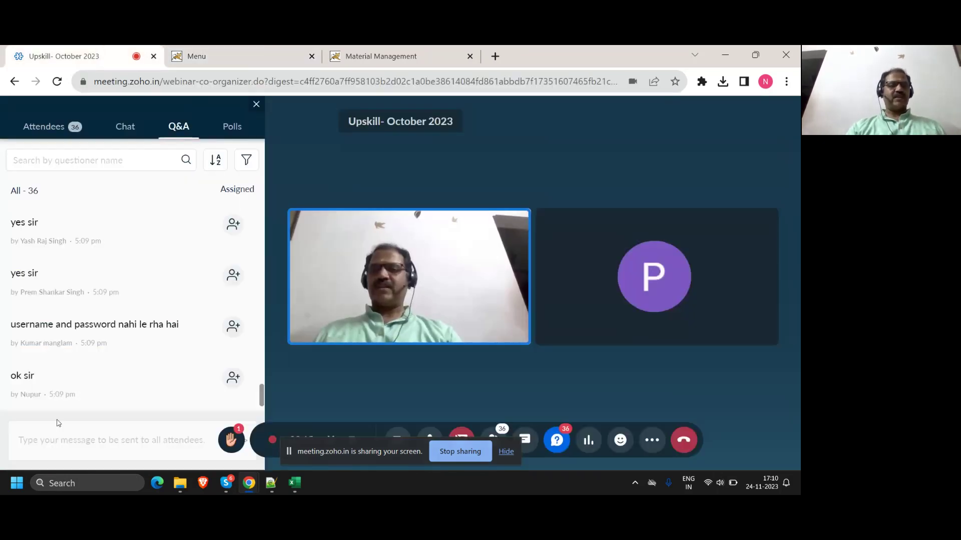
Step: Find the attendee's 1drv.ms link in the Q&A and open the Ms Excel.xlsx test-case workbook
{"action": "scroll", "coordinate": [102, 365], "scroll_direction": "up", "scroll_amount": 5}
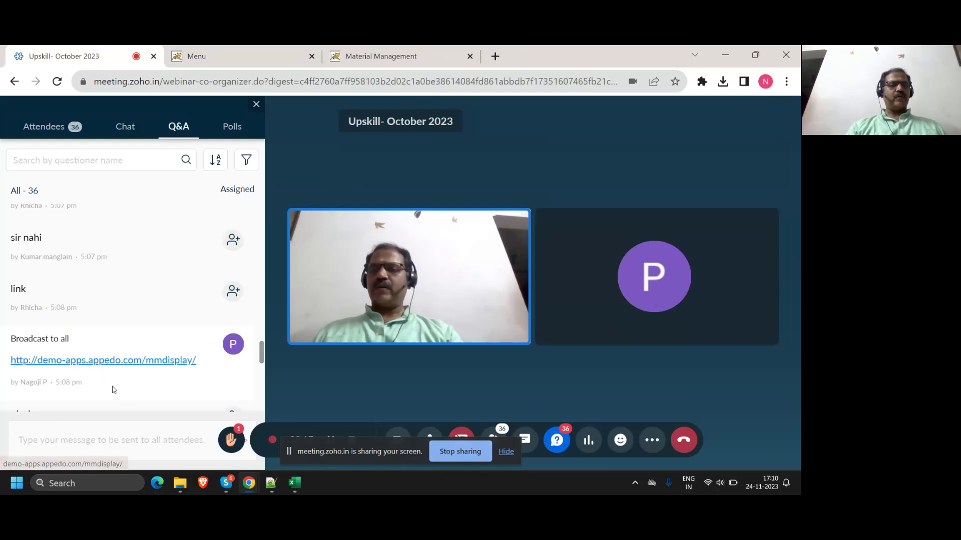
{"action": "scroll", "coordinate": [129, 388], "scroll_direction": "down", "scroll_amount": 2}
{"action": "scroll", "coordinate": [129, 387], "scroll_direction": "up", "scroll_amount": 5}
{"action": "scroll", "coordinate": [129, 387], "scroll_direction": "up", "scroll_amount": 5}
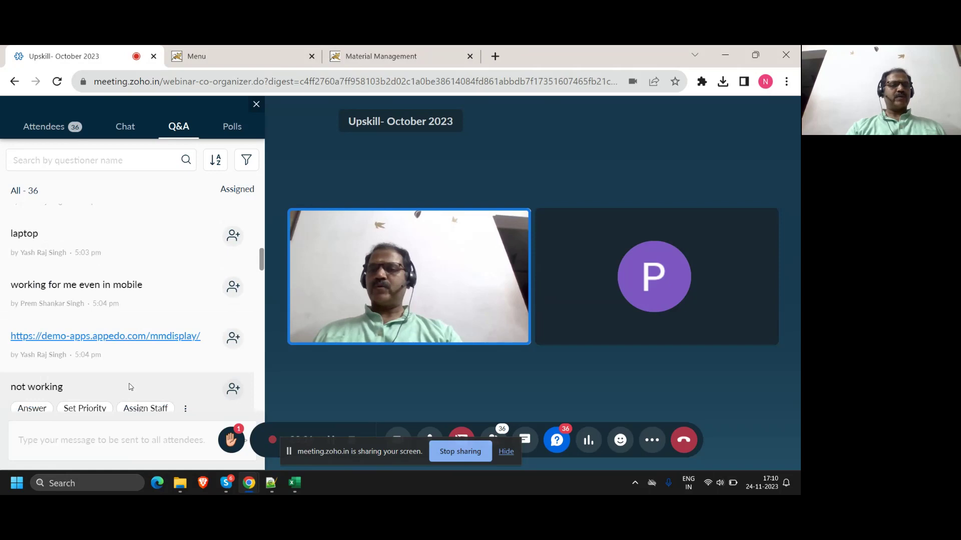
{"action": "scroll", "coordinate": [129, 387], "scroll_direction": "up", "scroll_amount": 3}
{"action": "scroll", "coordinate": [130, 386], "scroll_direction": "down", "scroll_amount": 1}
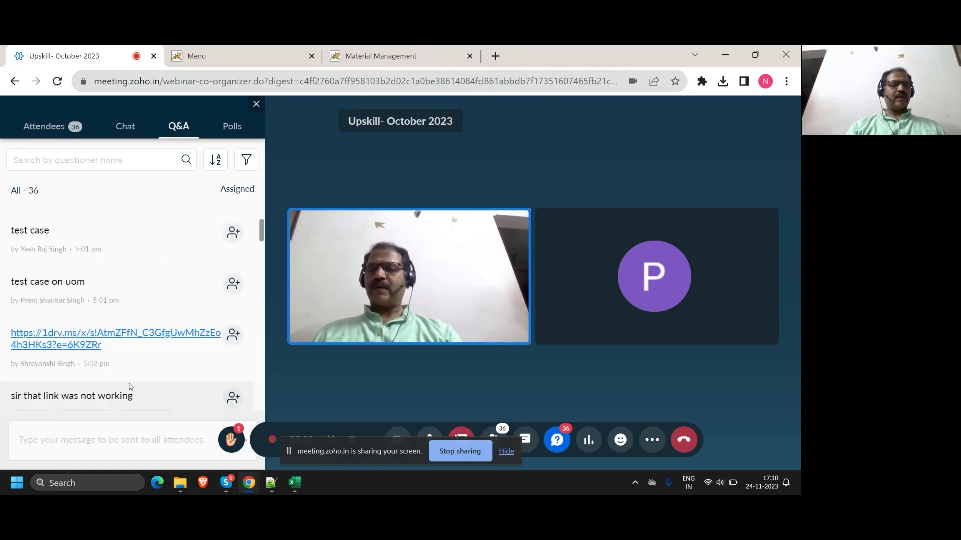
{"action": "scroll", "coordinate": [130, 387], "scroll_direction": "down", "scroll_amount": 8}
{"action": "scroll", "coordinate": [129, 385], "scroll_direction": "down", "scroll_amount": 5}
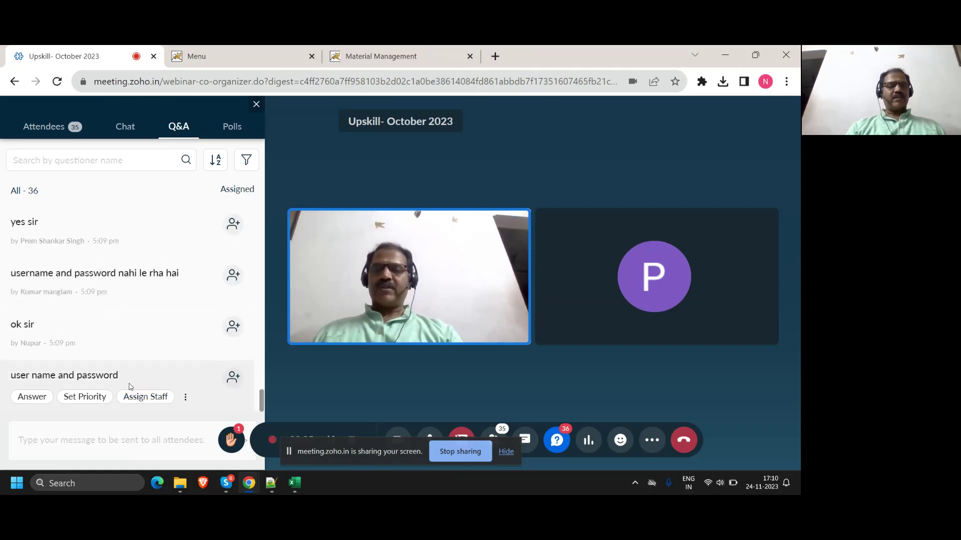
{"action": "left_click", "coordinate": [73, 437]}
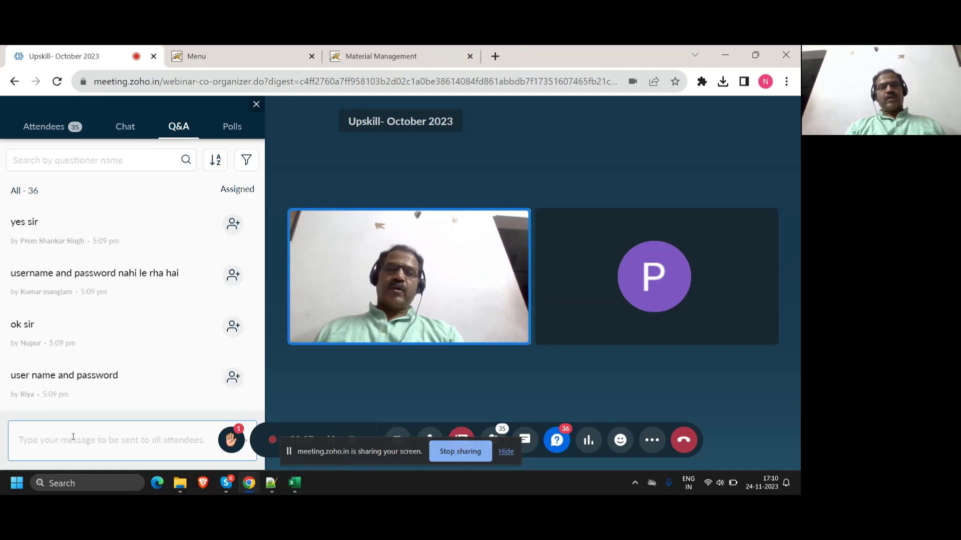
{"action": "mouse_move", "coordinate": [175, 226]}
{"action": "scroll", "coordinate": [175, 250], "scroll_direction": "up", "scroll_amount": 5}
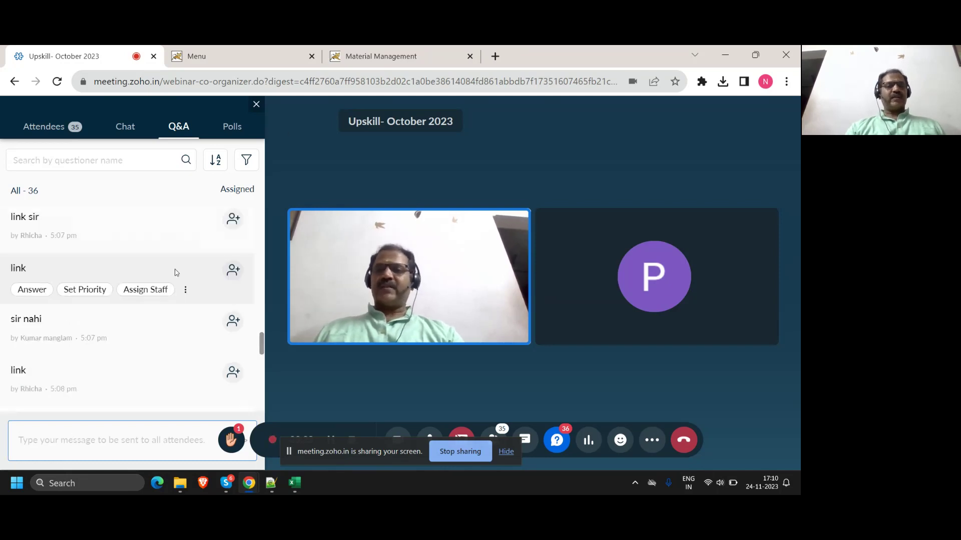
{"action": "scroll", "coordinate": [180, 295], "scroll_direction": "up", "scroll_amount": 1}
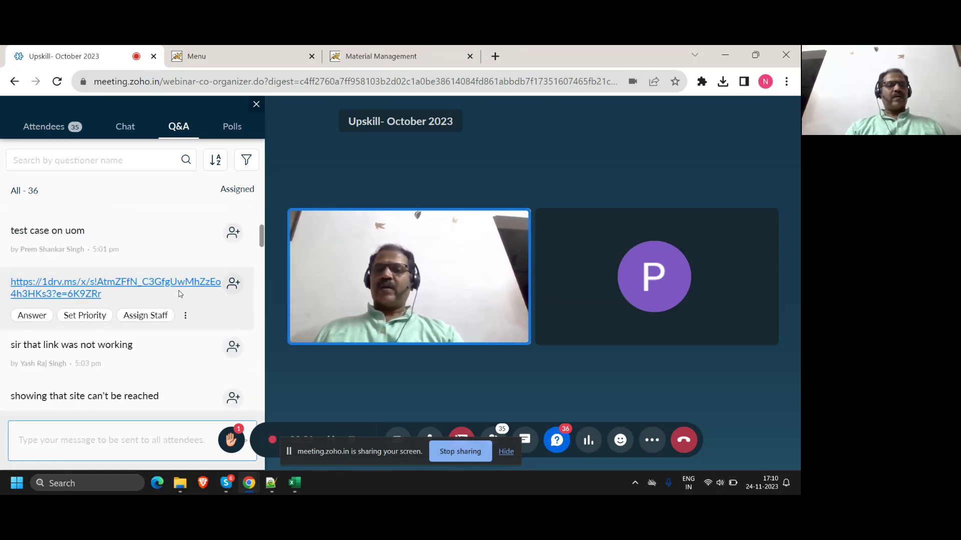
{"action": "left_click", "coordinate": [165, 283]}
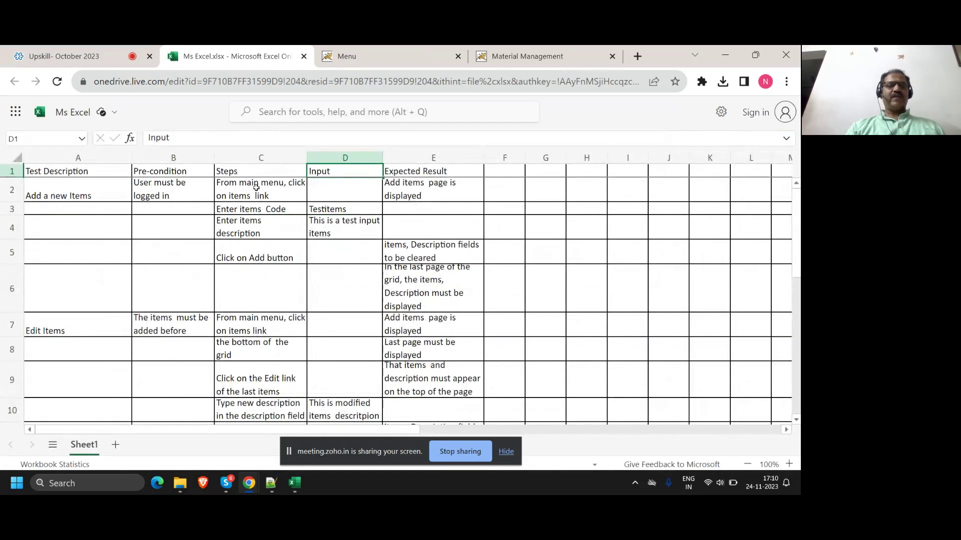
Step: Review the Add a new Items steps in cells C2–C4, then switch to the Material Management login tab
{"action": "left_click", "coordinate": [255, 193]}
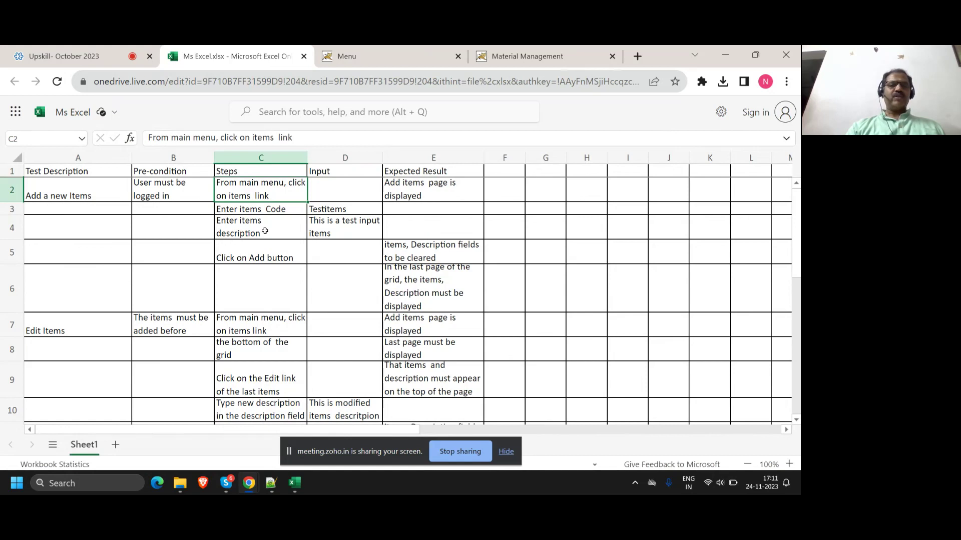
{"action": "left_click", "coordinate": [266, 231]}
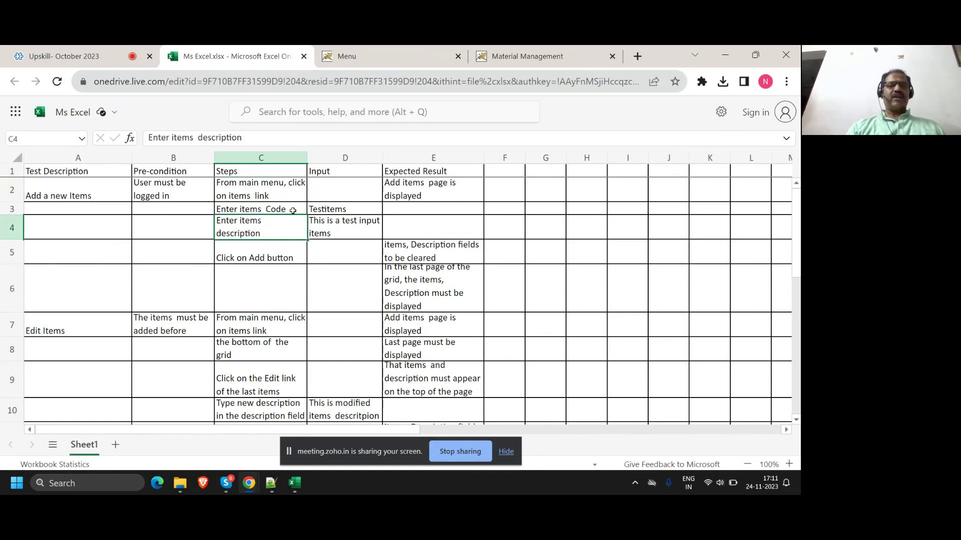
{"action": "left_click", "coordinate": [292, 210]}
{"action": "left_click", "coordinate": [283, 234]}
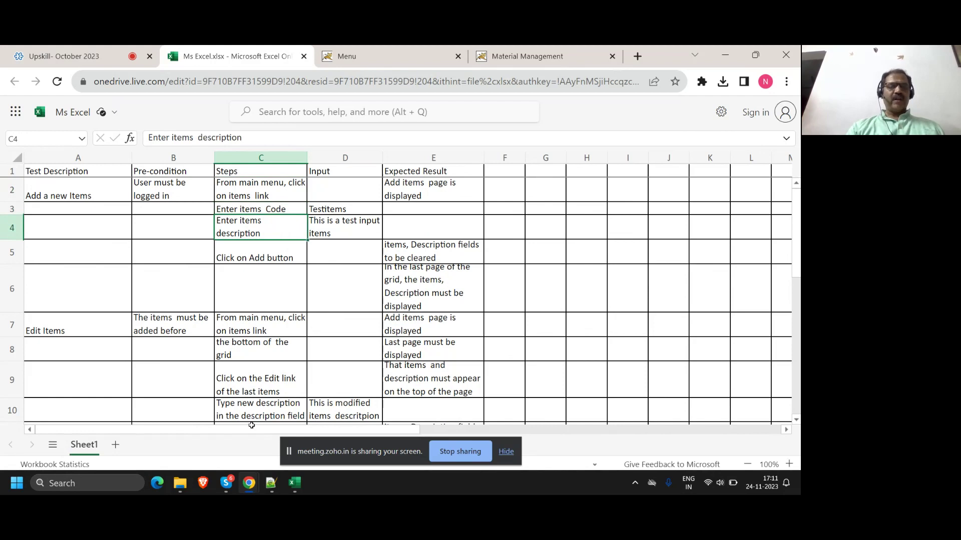
{"action": "mouse_move", "coordinate": [252, 481]}
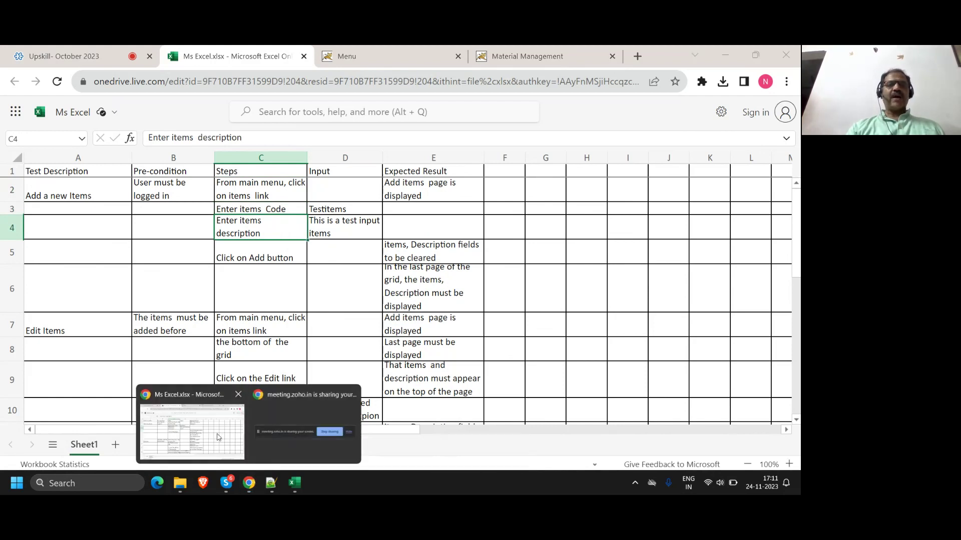
{"action": "left_click", "coordinate": [500, 56]}
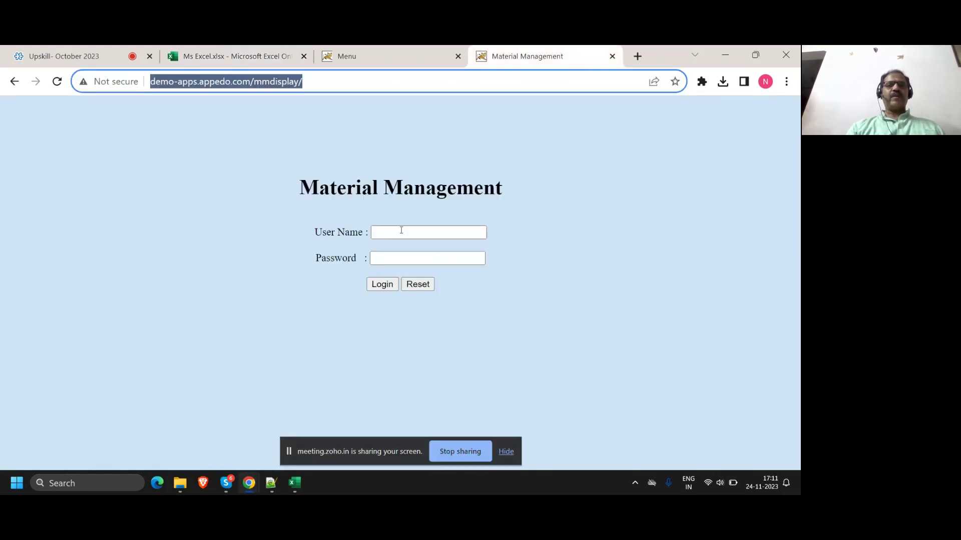
Step: Switch to the logged-in Menu tab and open Master > Items
{"action": "key", "text": "ctrl+shift+Tab"}
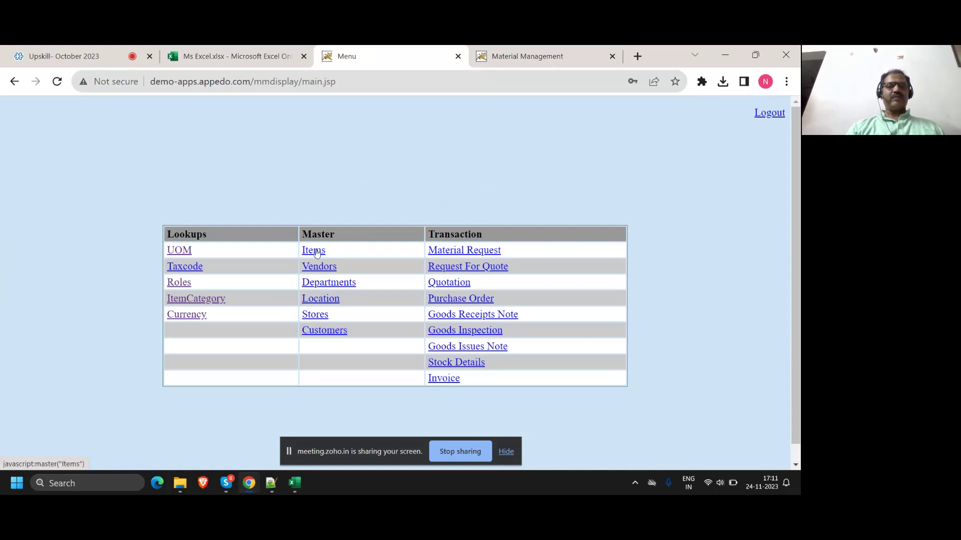
{"action": "left_click", "coordinate": [316, 252]}
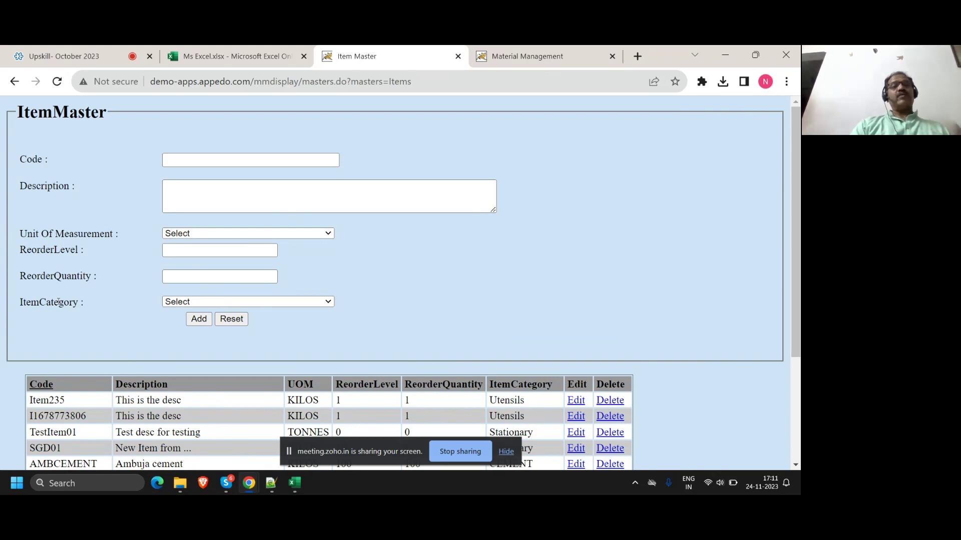
{"action": "left_click", "coordinate": [223, 54]}
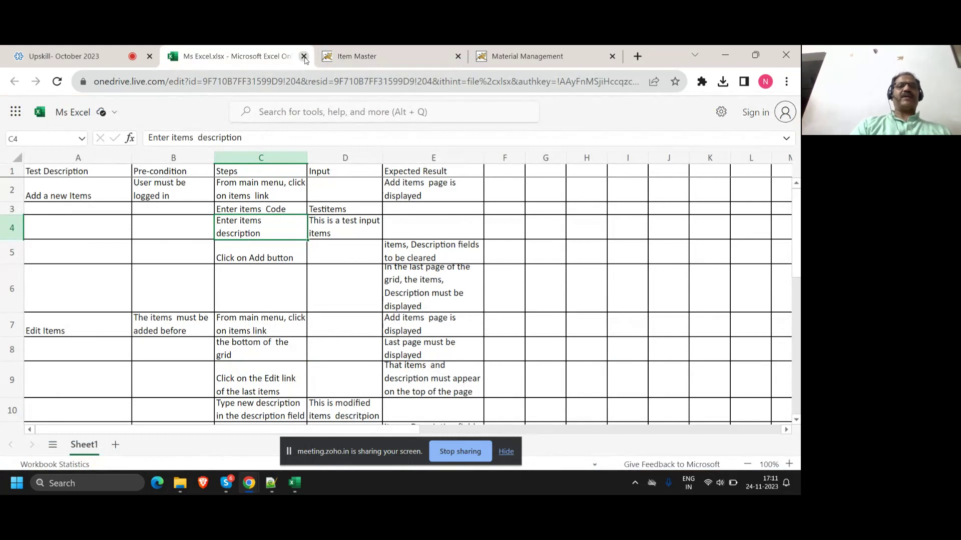
{"action": "left_click", "coordinate": [358, 60]}
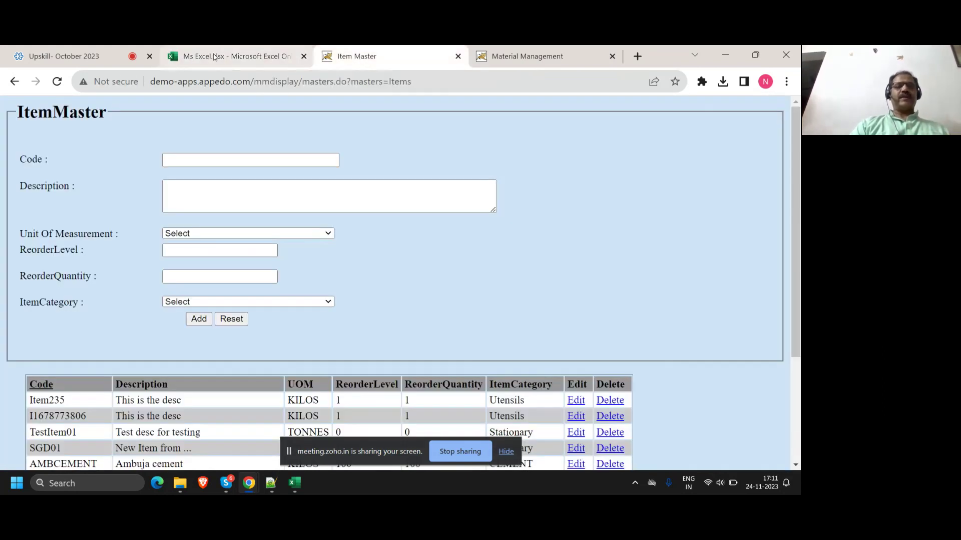
{"action": "left_click", "coordinate": [176, 60]}
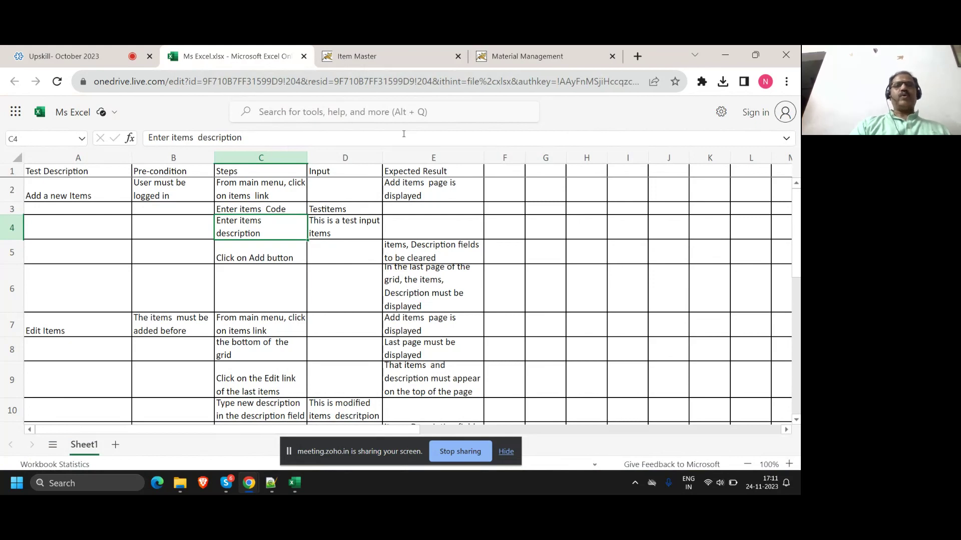
{"action": "left_click", "coordinate": [372, 57]}
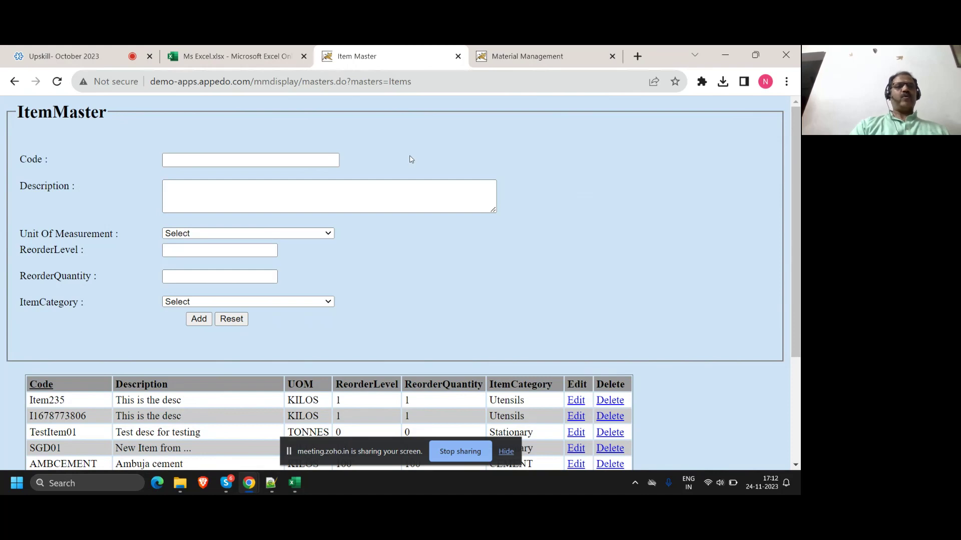
Step: Enter code TESTITEM101, description 'This is a test item', and unit of measure KILOS
{"action": "scroll", "coordinate": [381, 155], "scroll_direction": "down", "scroll_amount": 3}
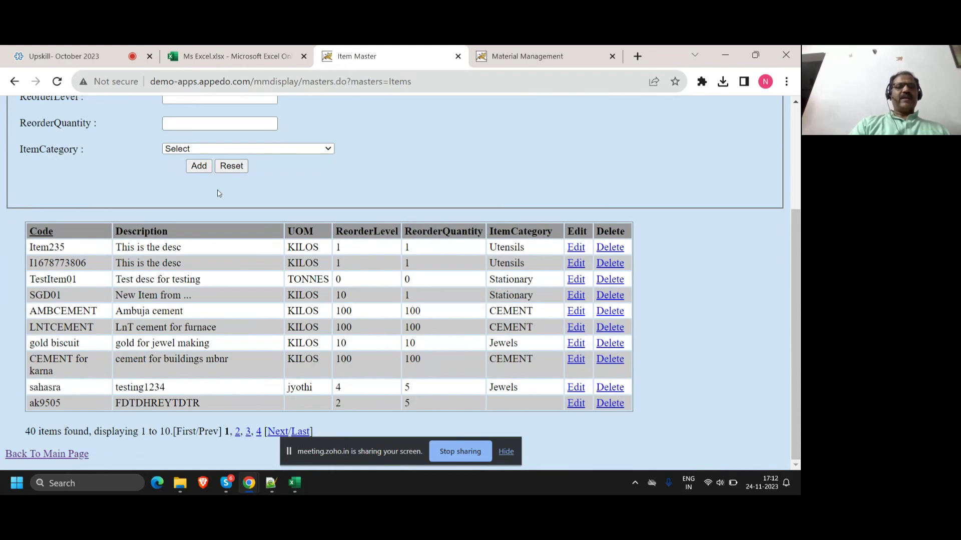
{"action": "scroll", "coordinate": [218, 192], "scroll_direction": "up", "scroll_amount": 3}
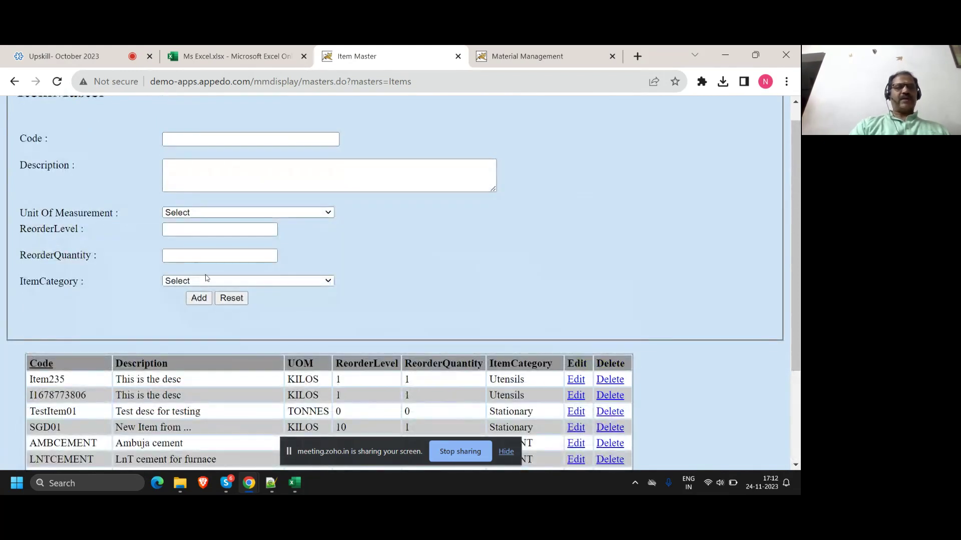
{"action": "left_click", "coordinate": [221, 137]}
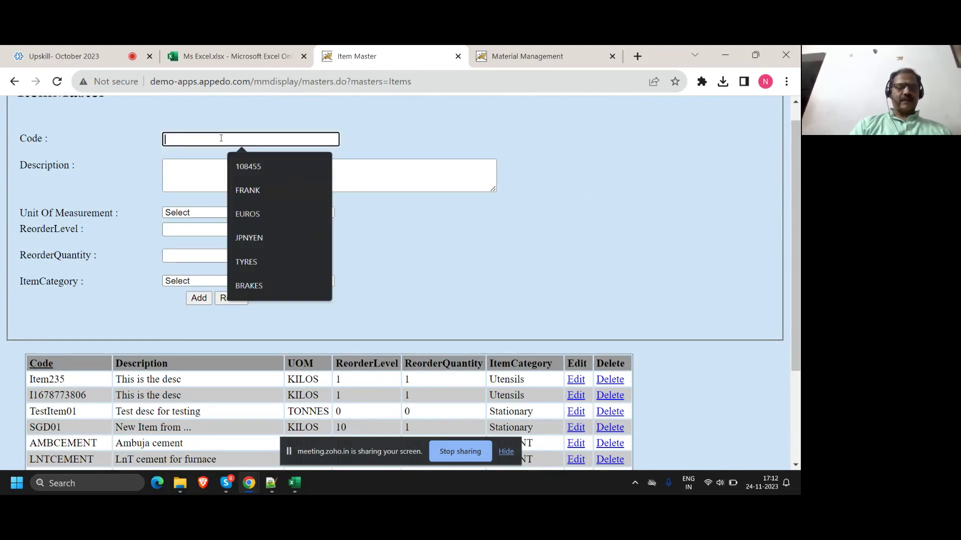
{"action": "type", "text": "TESTITEM"}
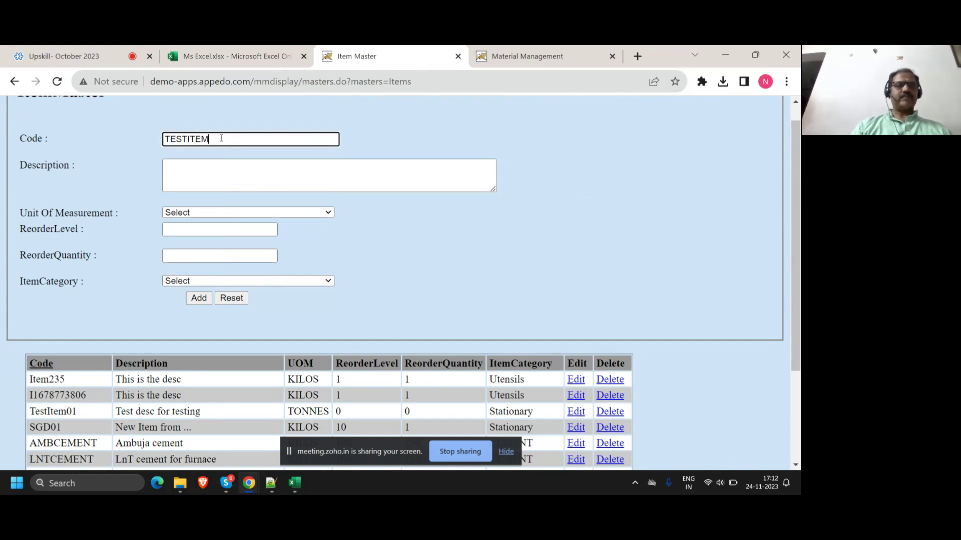
{"action": "type", "text": "101"}
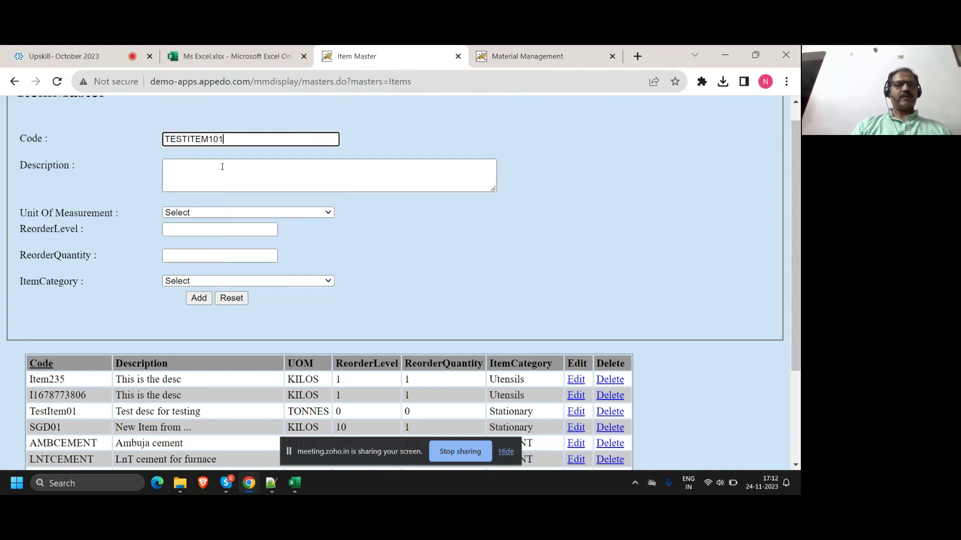
{"action": "left_click", "coordinate": [222, 167]}
{"action": "type", "text": "This is"}
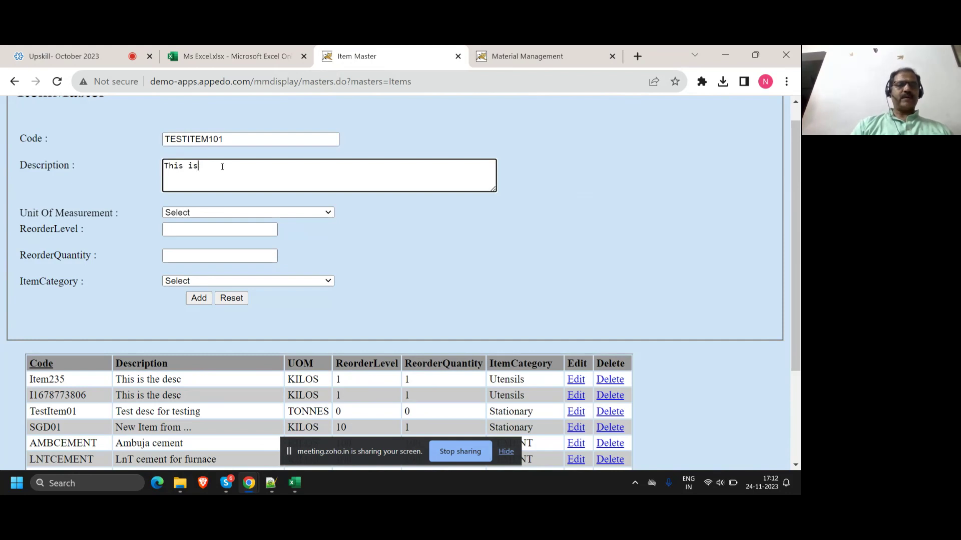
{"action": "type", "text": " a test item"}
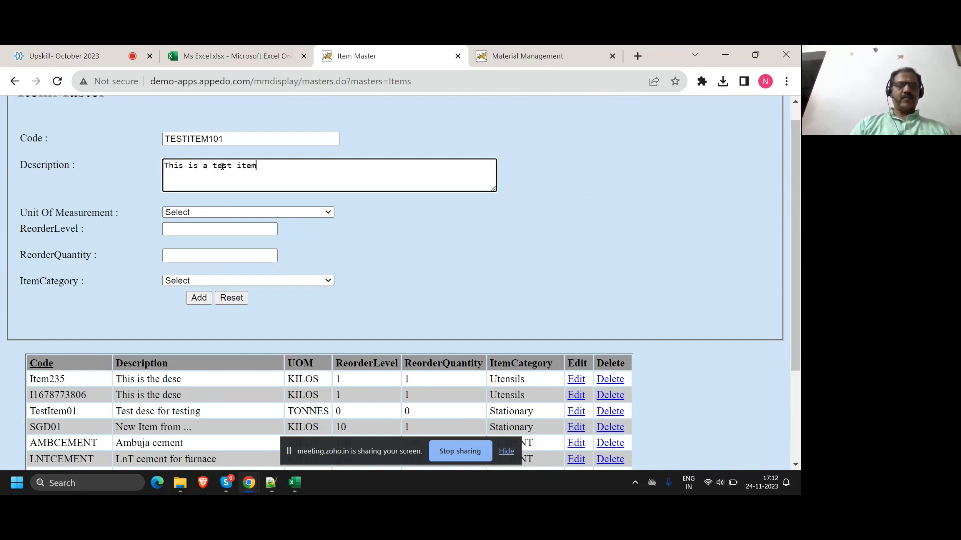
{"action": "left_click", "coordinate": [226, 215]}
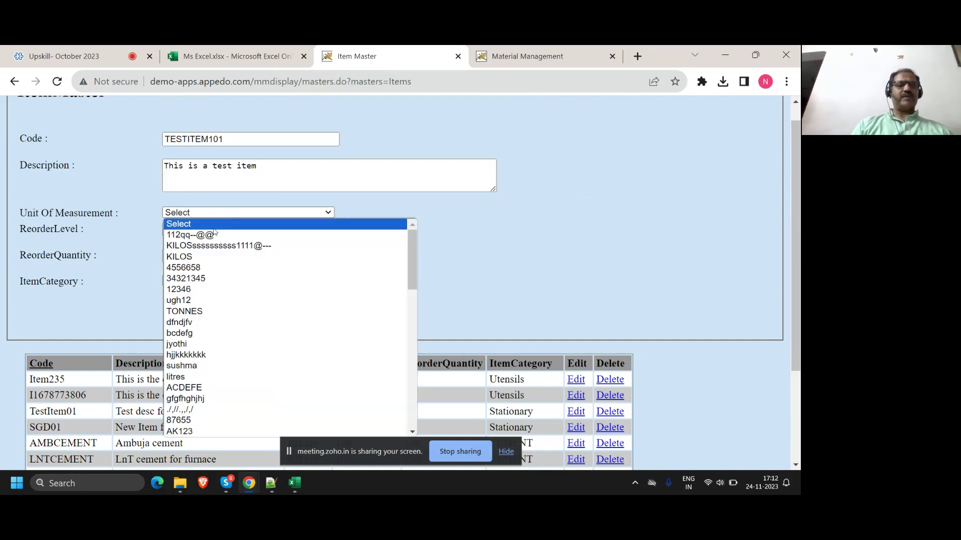
{"action": "left_click", "coordinate": [198, 255]}
Step: Set reorder level and reorder quantity to 10, category CEMENT, and add the item
{"action": "left_click", "coordinate": [196, 229]}
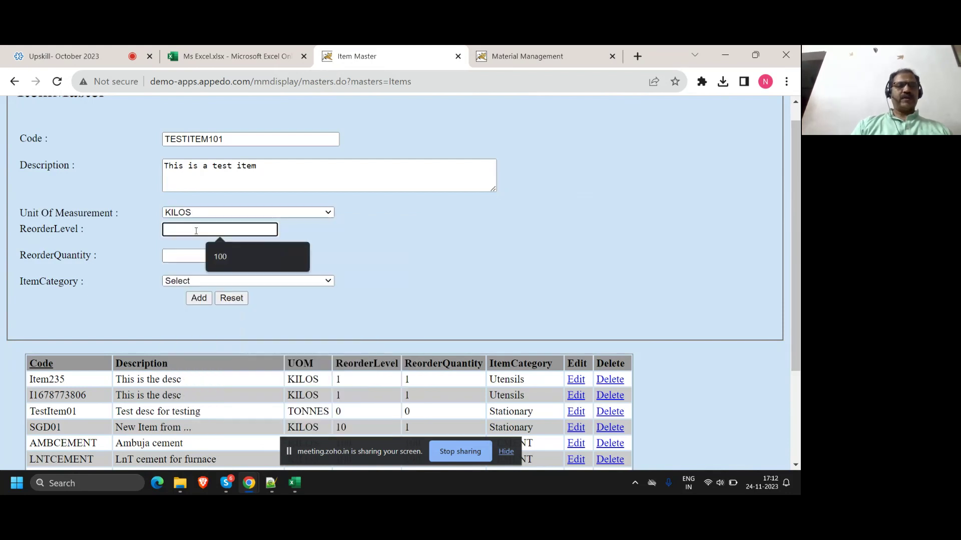
{"action": "type", "text": "10"}
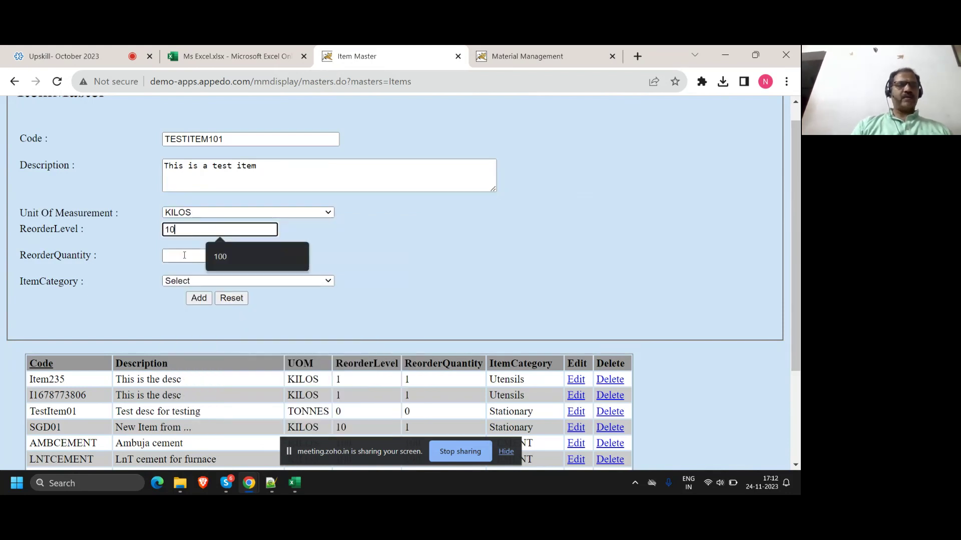
{"action": "left_click", "coordinate": [184, 255]}
{"action": "type", "text": "10"}
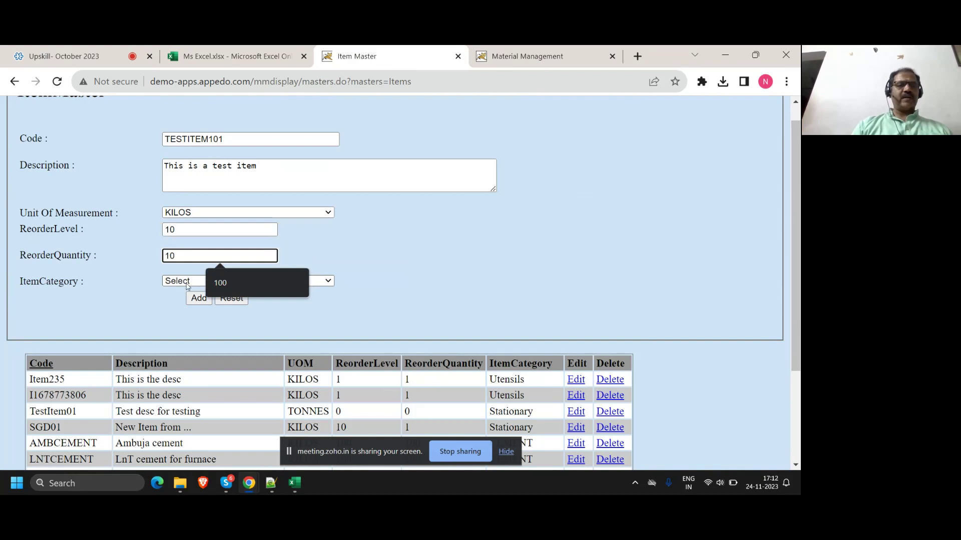
{"action": "left_click", "coordinate": [192, 281]}
{"action": "left_click", "coordinate": [190, 117]}
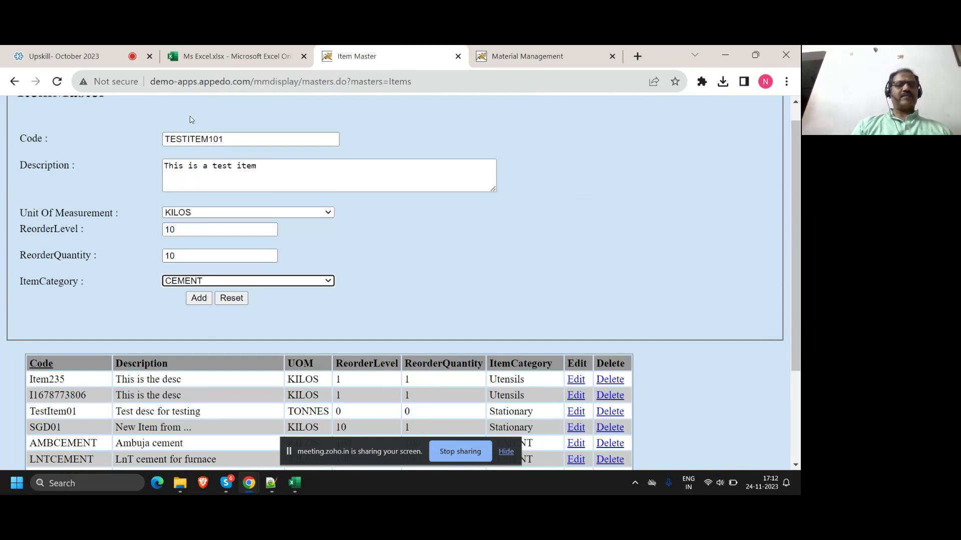
{"action": "double_click", "coordinate": [230, 140]}
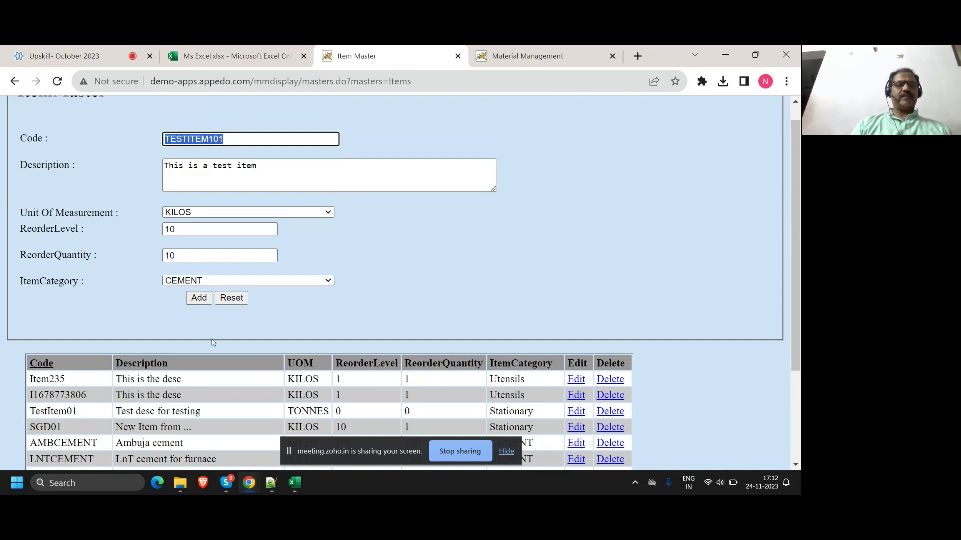
{"action": "left_click", "coordinate": [198, 298]}
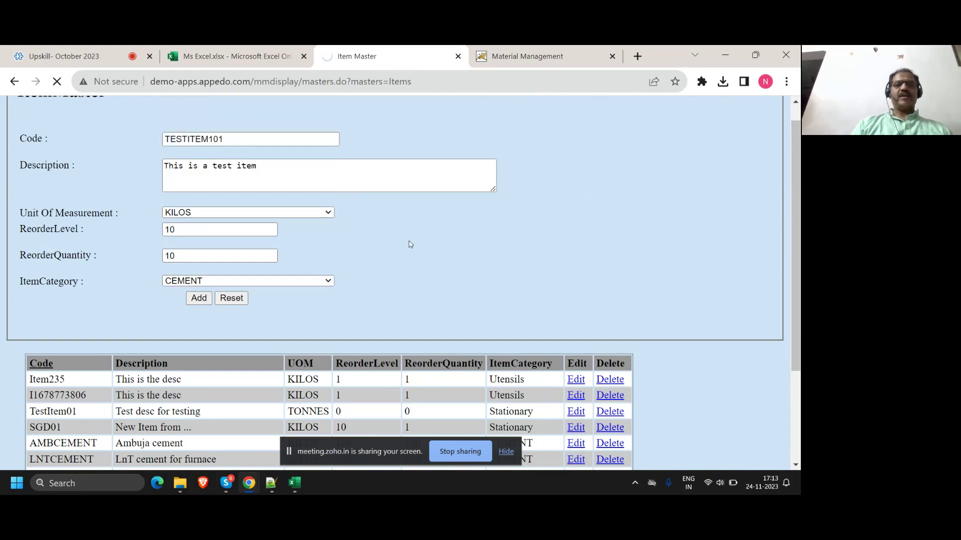
Step: Jump to page 5 of the item list and highlight the new TESTITEM101 row
{"action": "scroll", "coordinate": [363, 263], "scroll_direction": "down", "scroll_amount": 3}
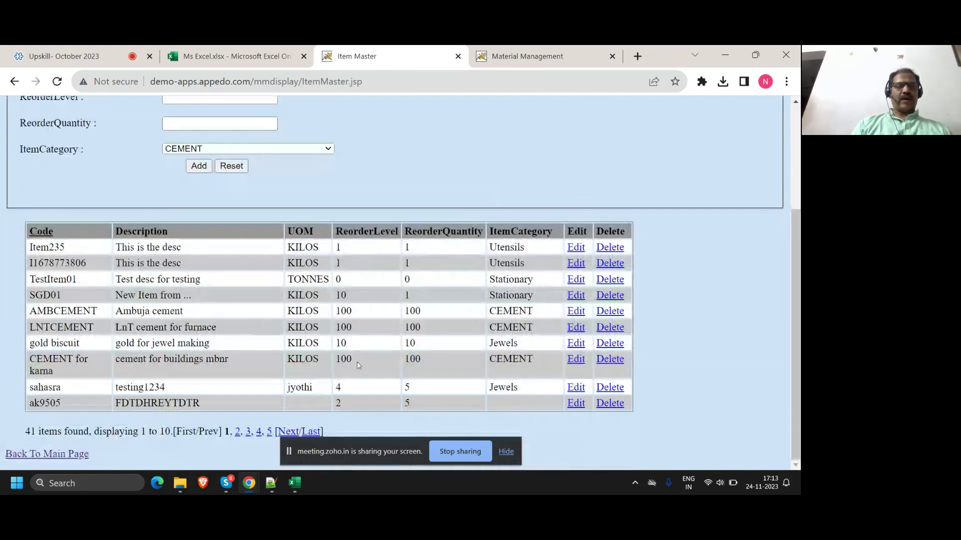
{"action": "left_click", "coordinate": [312, 431]}
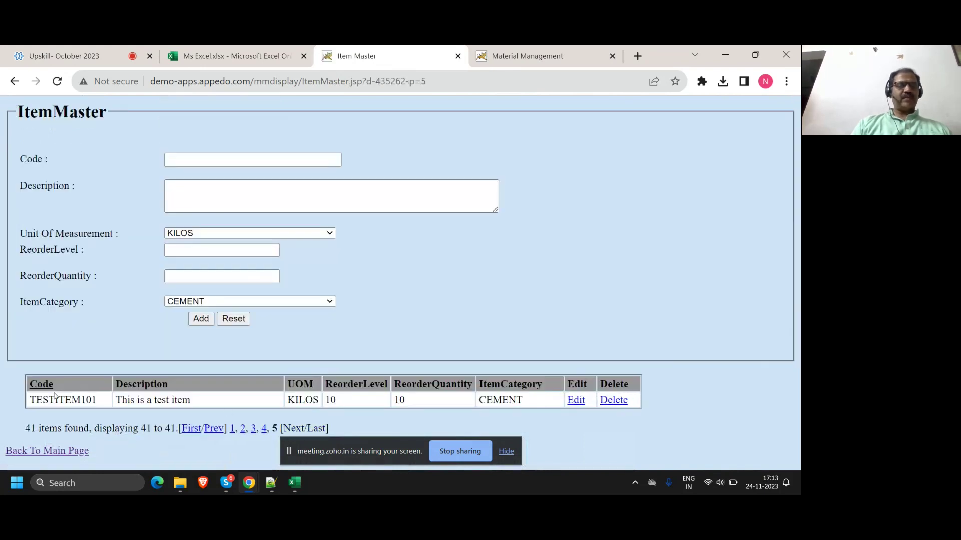
{"action": "double_click", "coordinate": [55, 401]}
{"action": "key", "text": "ctrl+c"}
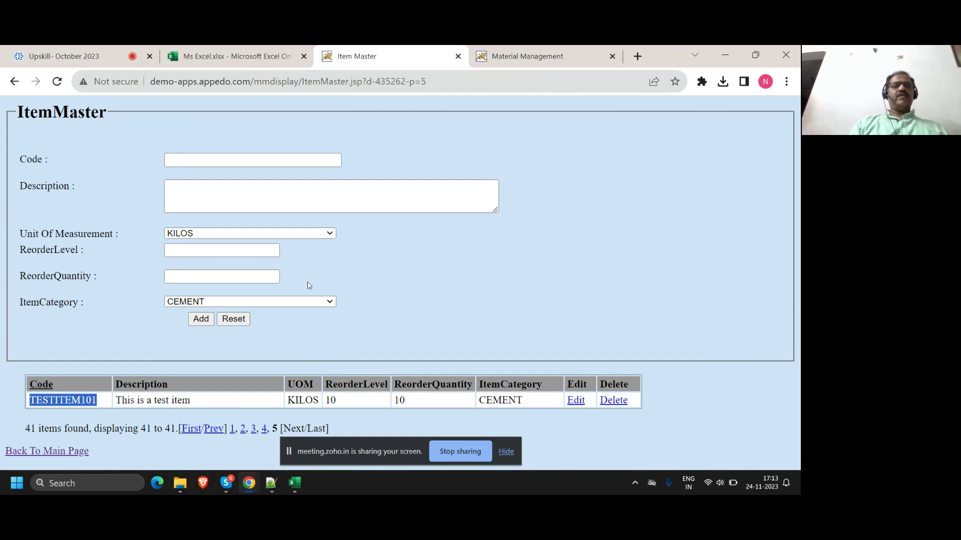
Step: Submit a duplicate TESTITEM101 described 'This is a duplicate entry' with reorder level and quantity 10
{"action": "left_click", "coordinate": [226, 161]}
{"action": "key", "text": "ctrl+v"}
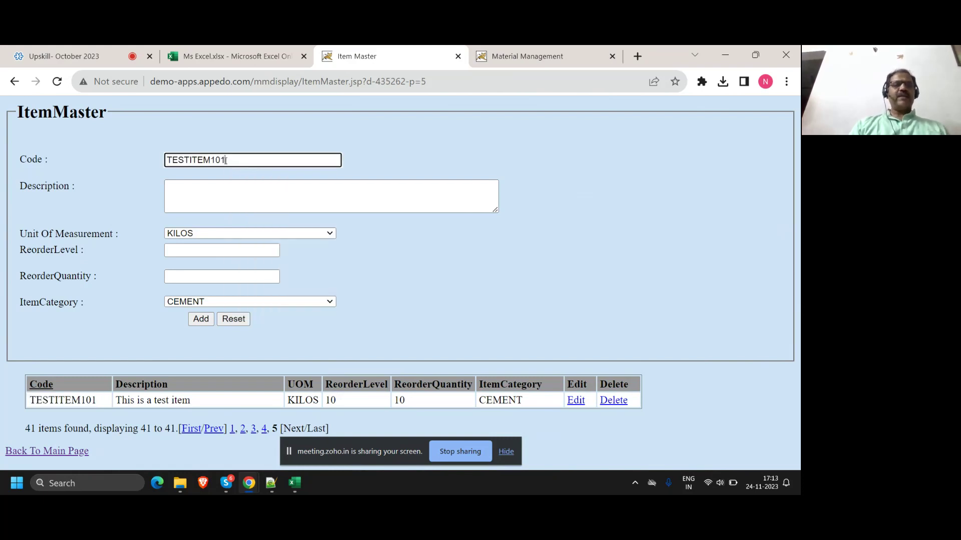
{"action": "left_click", "coordinate": [223, 208]}
{"action": "type", "text": "This "}
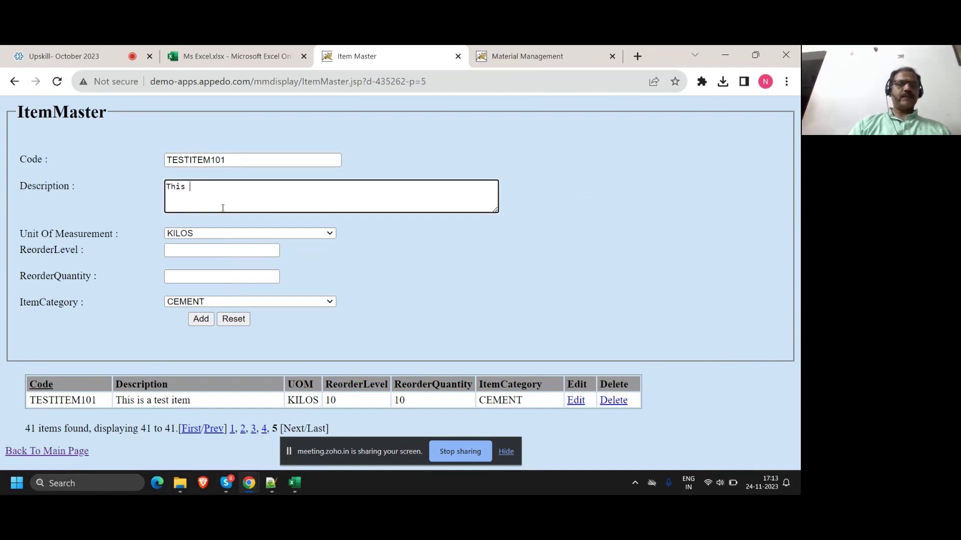
{"action": "type", "text": "is a dupl"}
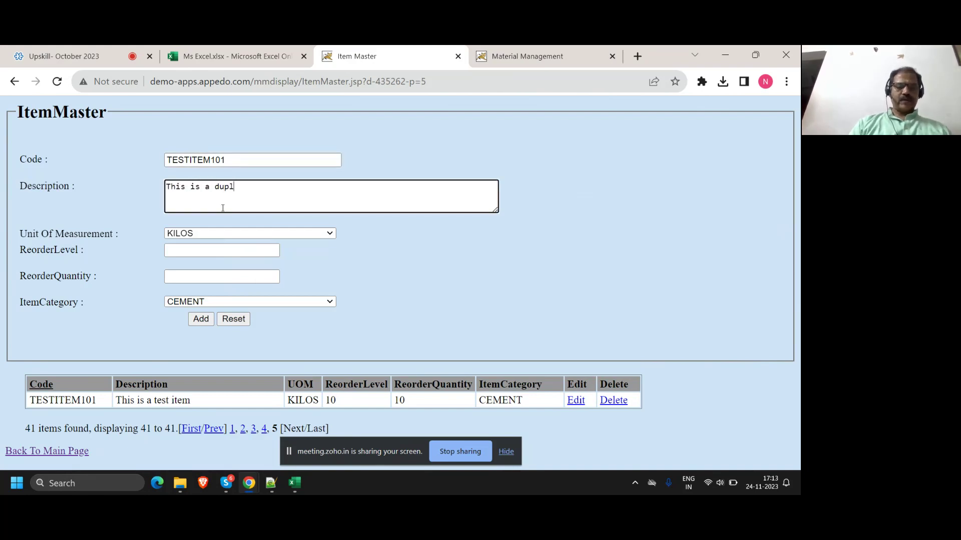
{"action": "type", "text": "icate entry"}
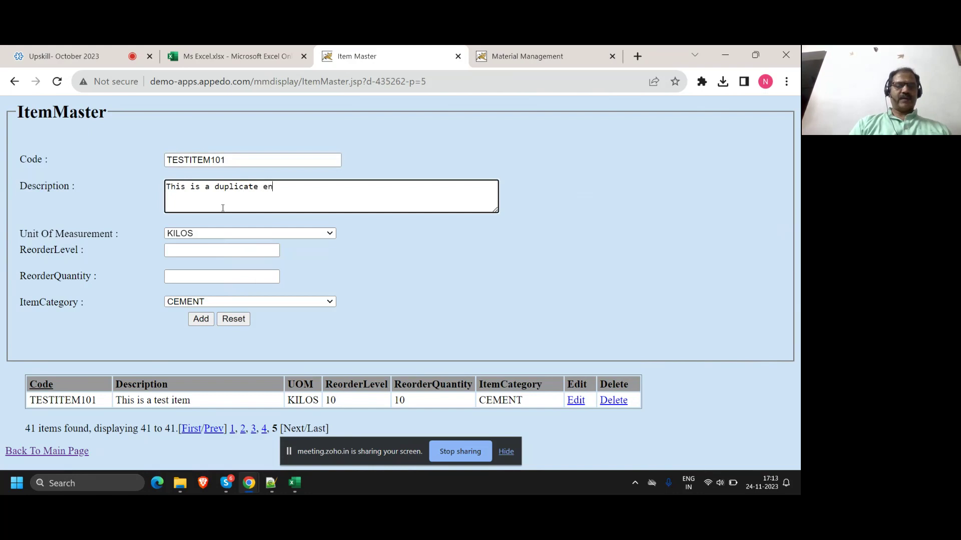
{"action": "left_click", "coordinate": [232, 249]}
{"action": "type", "text": "10"}
{"action": "key", "text": "Tab"}
{"action": "type", "text": "10"}
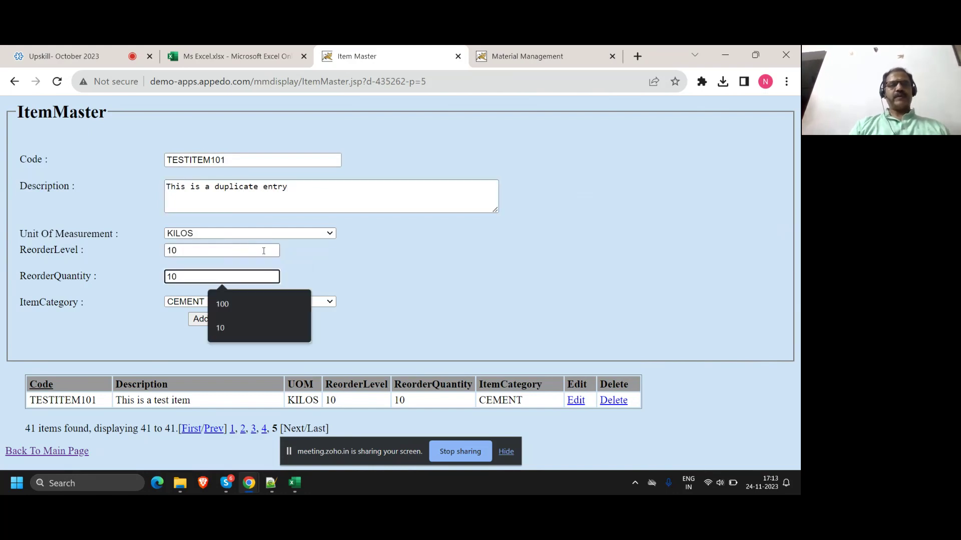
{"action": "left_click", "coordinate": [303, 267]}
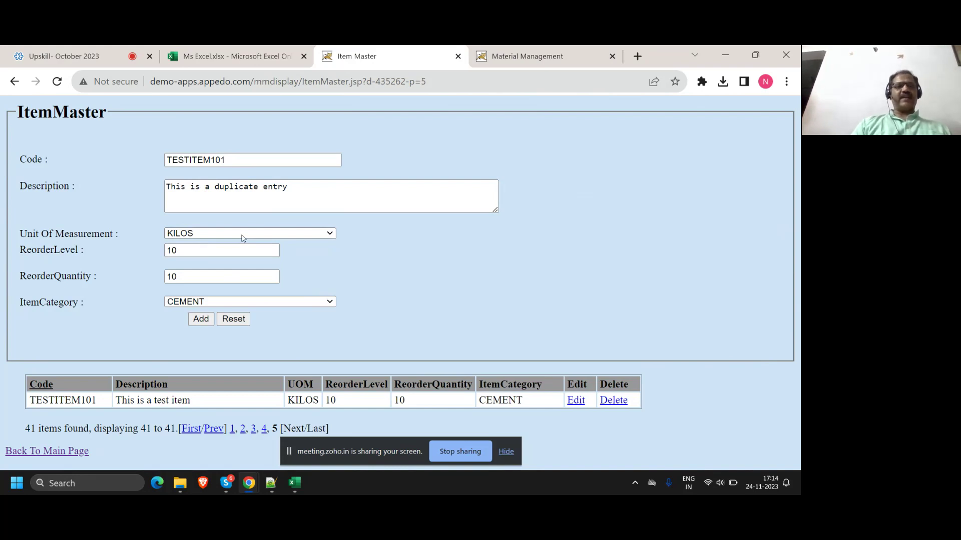
{"action": "left_click", "coordinate": [236, 160]}
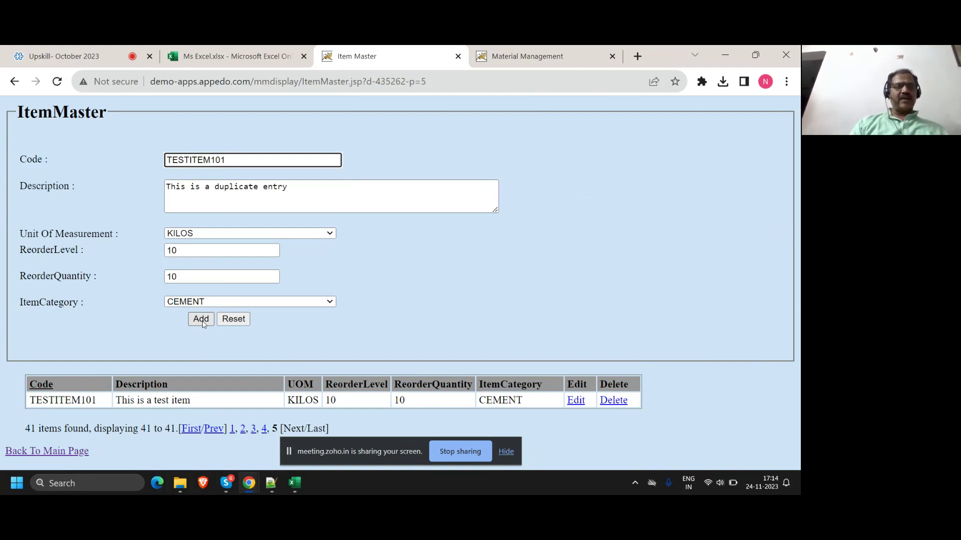
{"action": "left_click", "coordinate": [202, 319]}
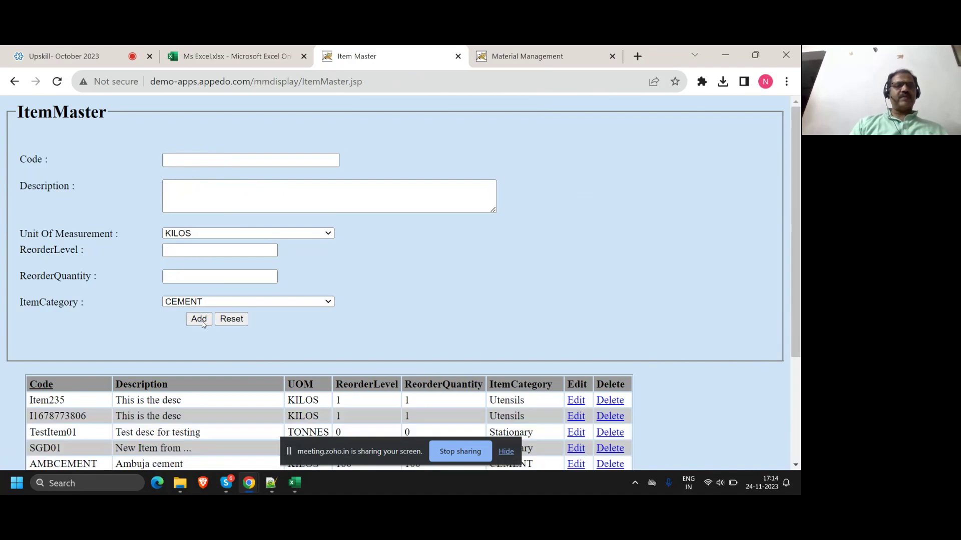
Step: Confirm TESTITEM101 on page 5 now reads 'This is a duplicate entry', then return to page 1
{"action": "scroll", "coordinate": [240, 305], "scroll_direction": "down", "scroll_amount": 3}
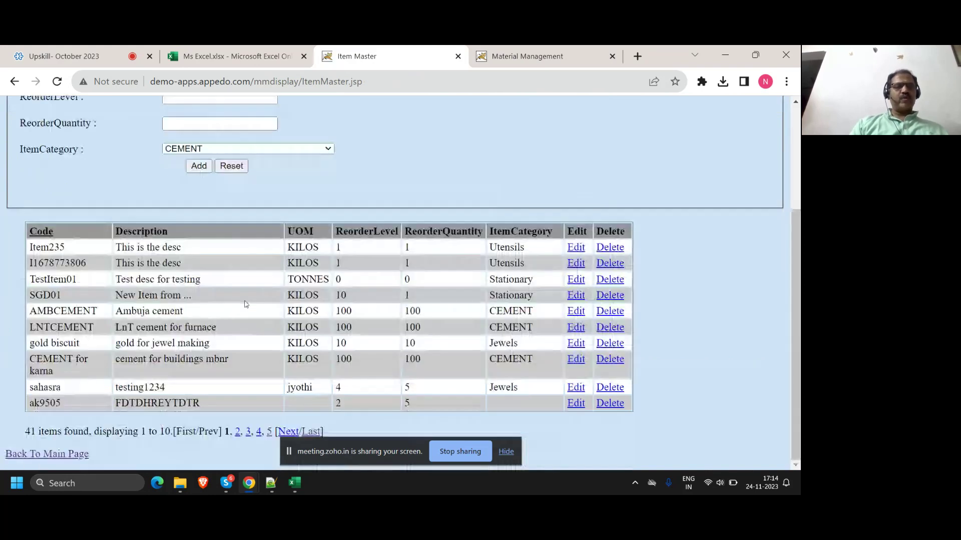
{"action": "left_click", "coordinate": [310, 434]}
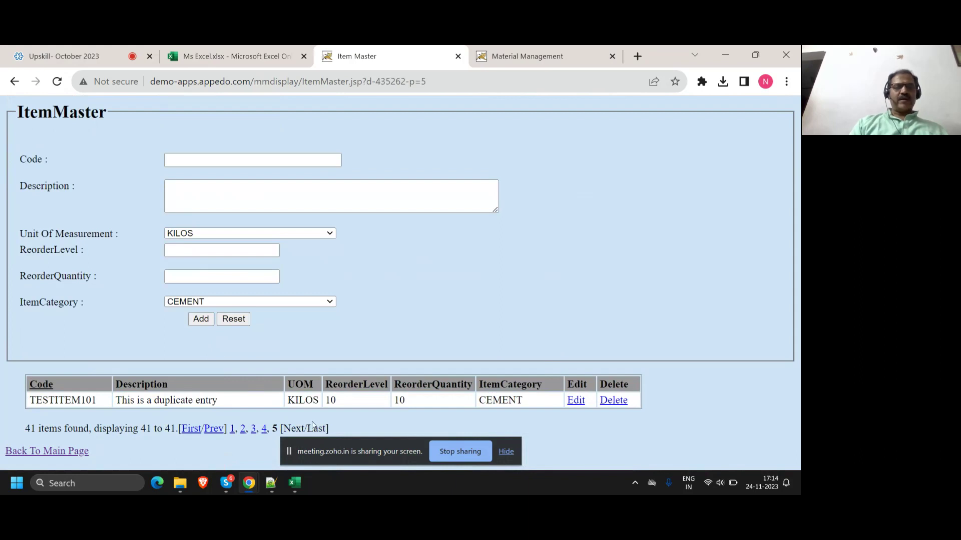
{"action": "double_click", "coordinate": [205, 403]}
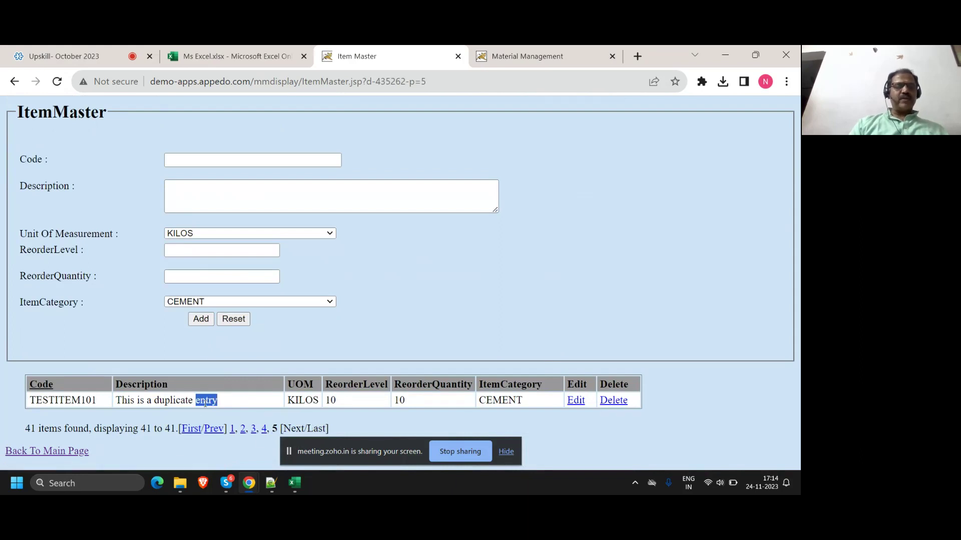
{"action": "left_click", "coordinate": [263, 432]}
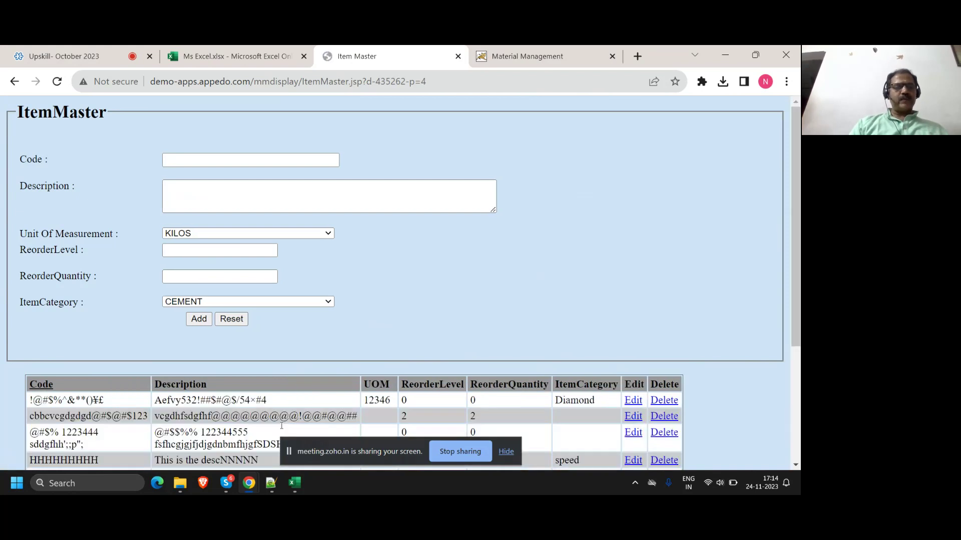
{"action": "scroll", "coordinate": [282, 426], "scroll_direction": "down", "scroll_amount": 4}
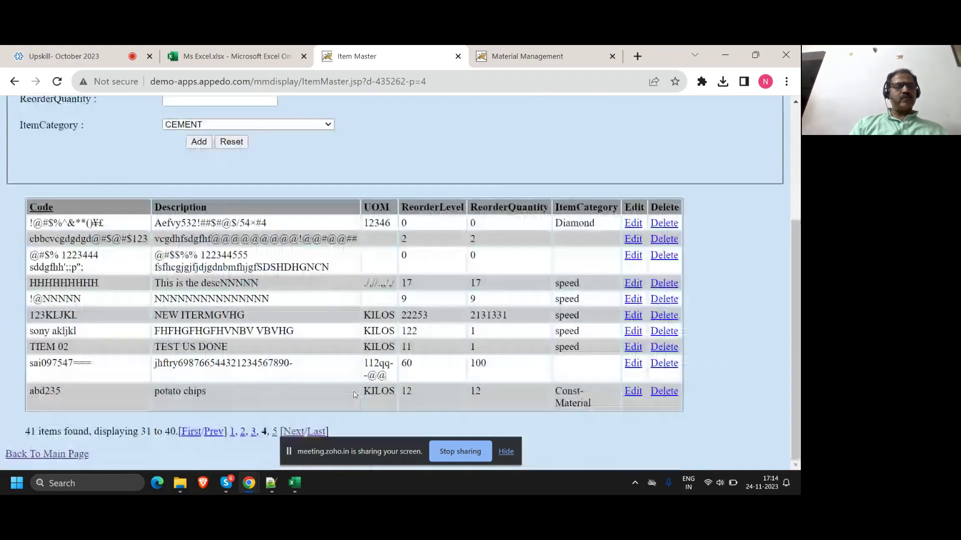
{"action": "left_click", "coordinate": [274, 433]}
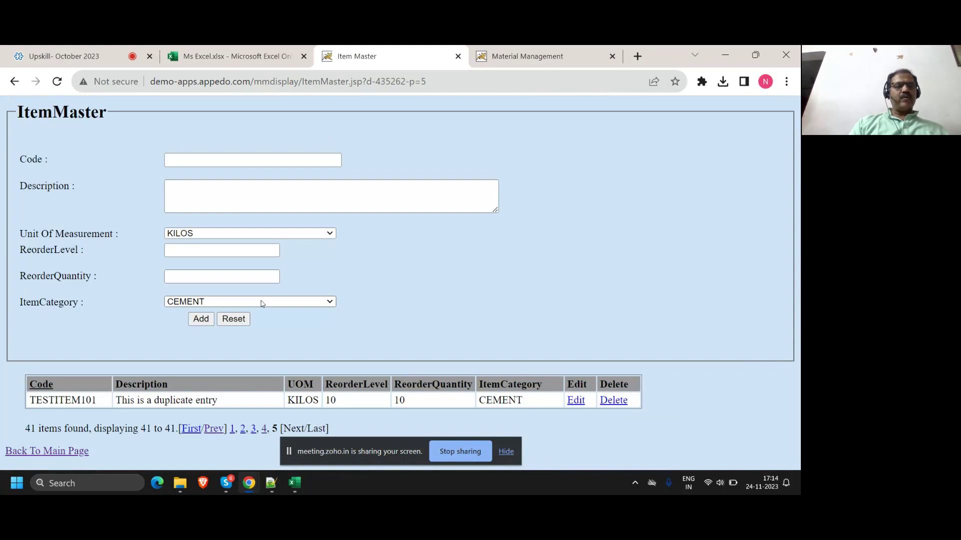
{"action": "left_click", "coordinate": [191, 429]}
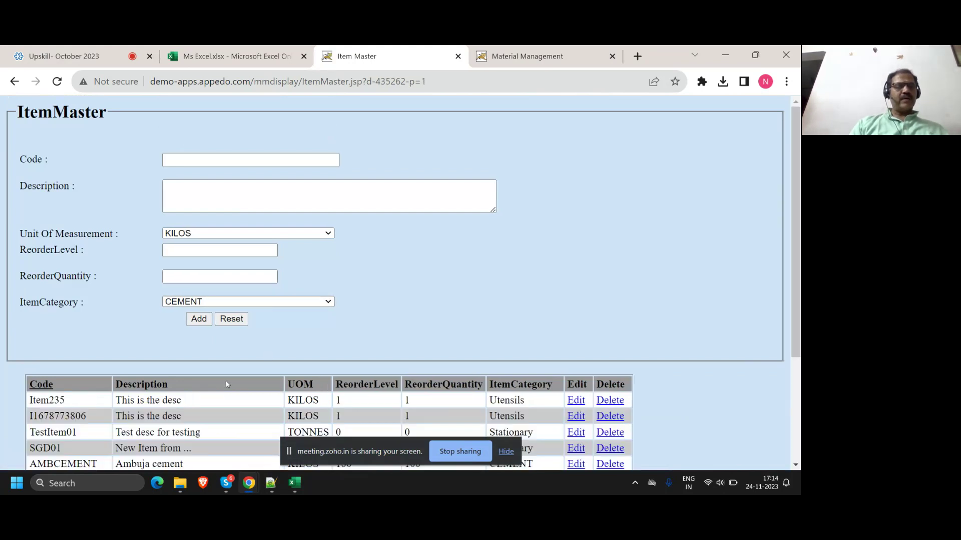
{"action": "scroll", "coordinate": [226, 383], "scroll_direction": "down", "scroll_amount": 3}
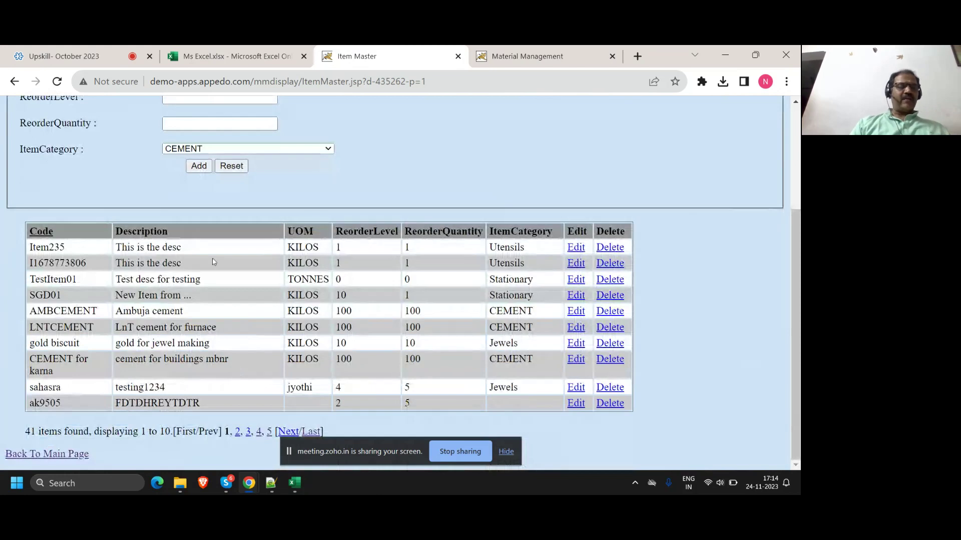
{"action": "scroll", "coordinate": [212, 260], "scroll_direction": "up", "scroll_amount": 3}
Step: Re-enter TESTITEM101 as 'duplicate item' with reorder level and quantity 1 and save it
{"action": "left_click", "coordinate": [200, 160]}
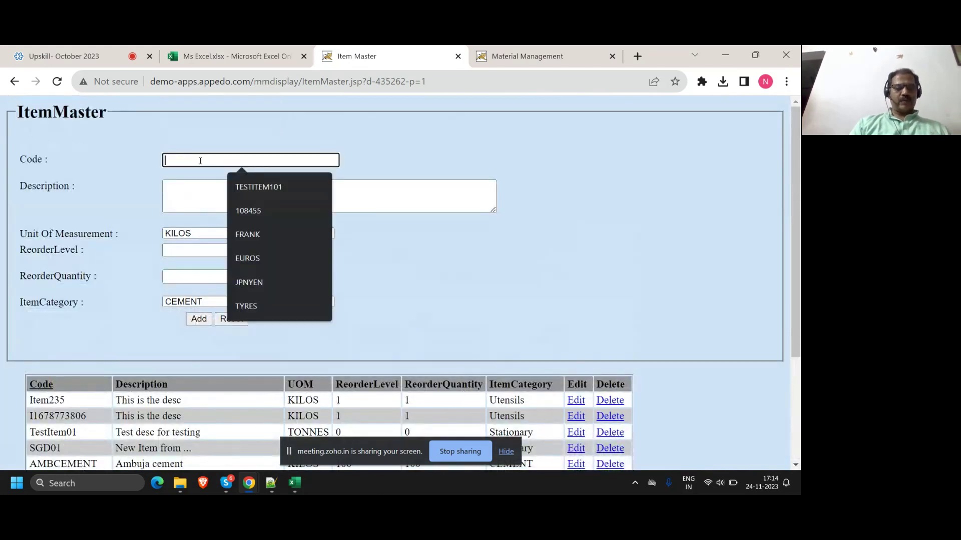
{"action": "key", "text": "Down"}
{"action": "key", "text": "Return"}
{"action": "left_click", "coordinate": [193, 210]}
{"action": "type", "text": "du"}
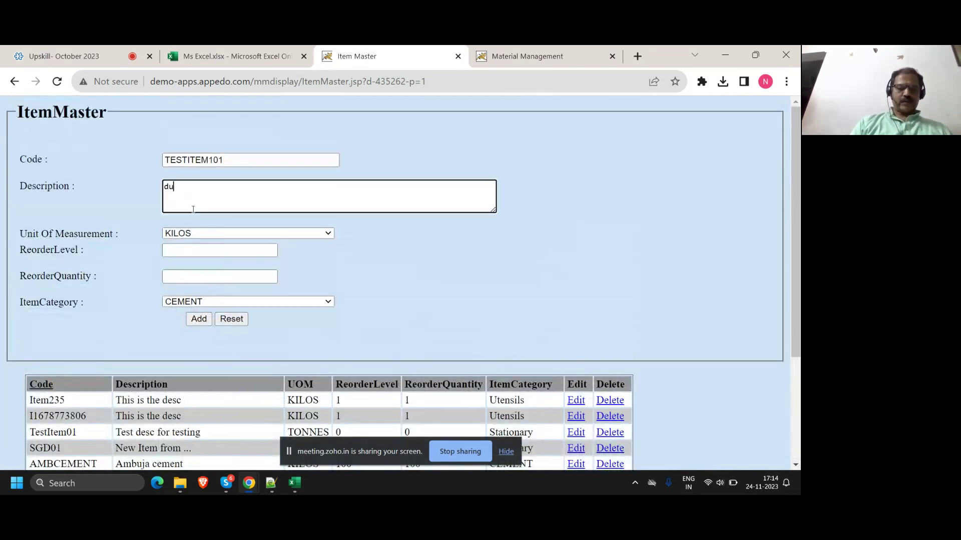
{"action": "type", "text": "plicate item"}
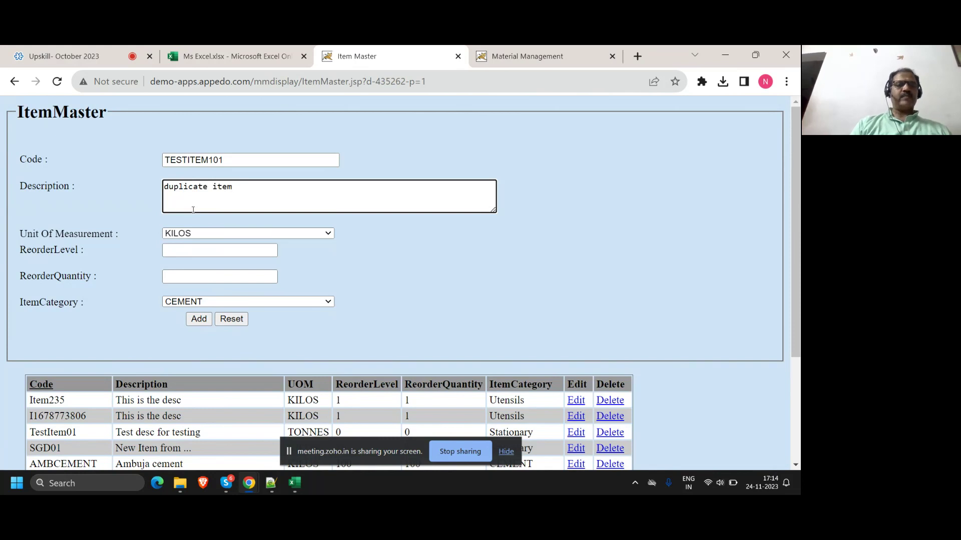
{"action": "left_click", "coordinate": [195, 252]}
{"action": "type", "text": "1"}
{"action": "key", "text": "Tab"}
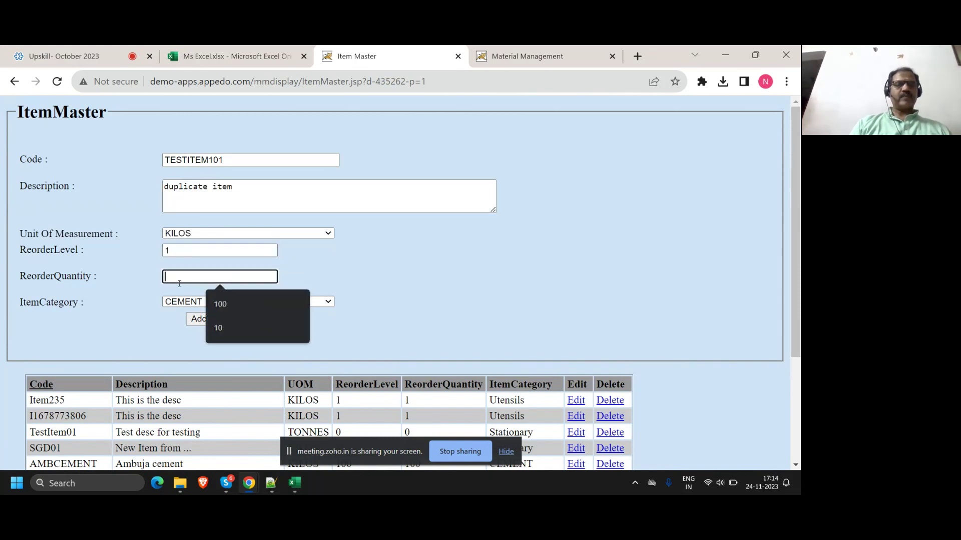
{"action": "type", "text": "1"}
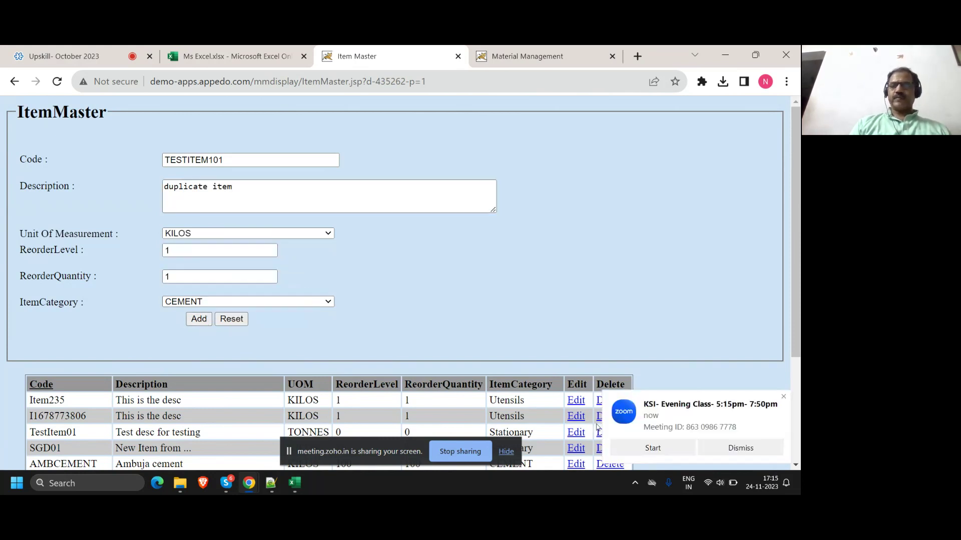
{"action": "left_click", "coordinate": [783, 396]}
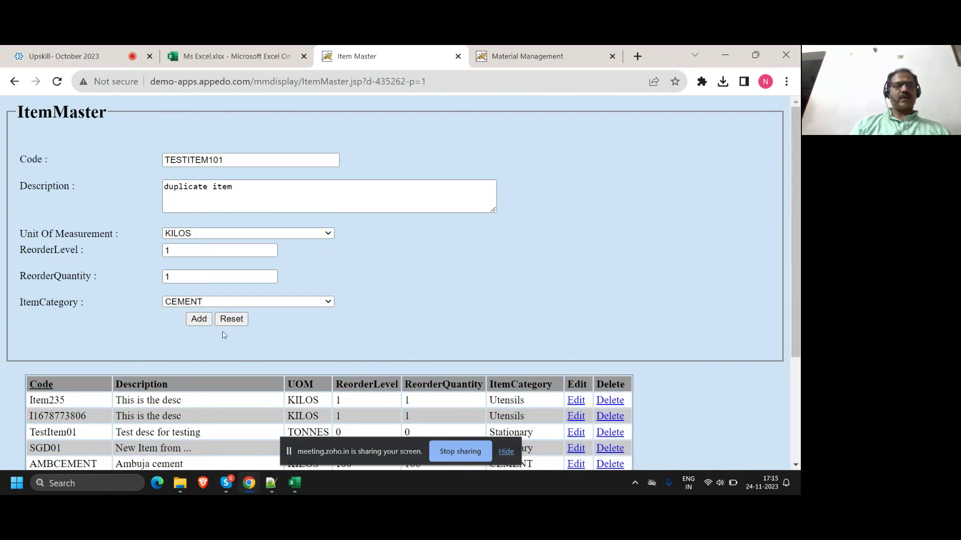
{"action": "left_click", "coordinate": [210, 319]}
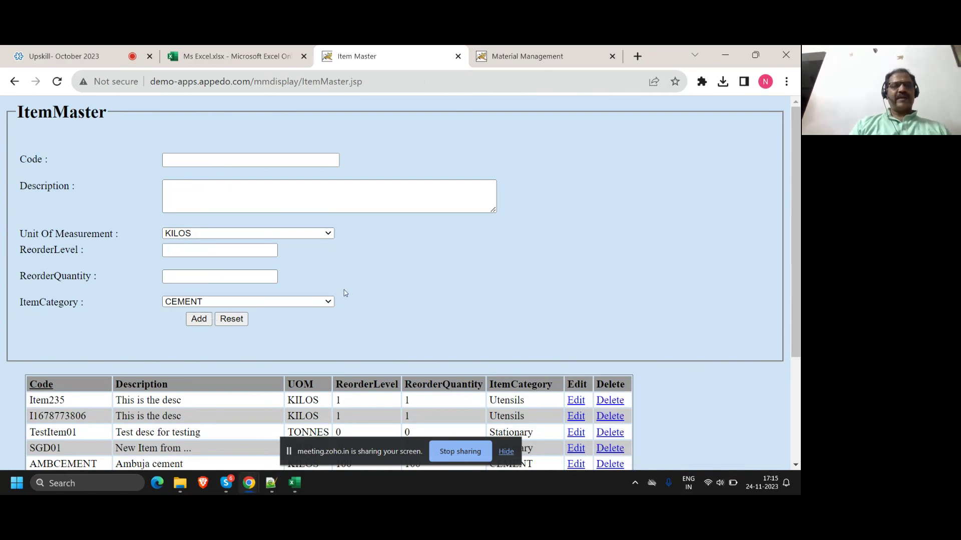
Step: Scroll to the pagination and jump to the last page of items
{"action": "scroll", "coordinate": [338, 282], "scroll_direction": "down", "scroll_amount": 3}
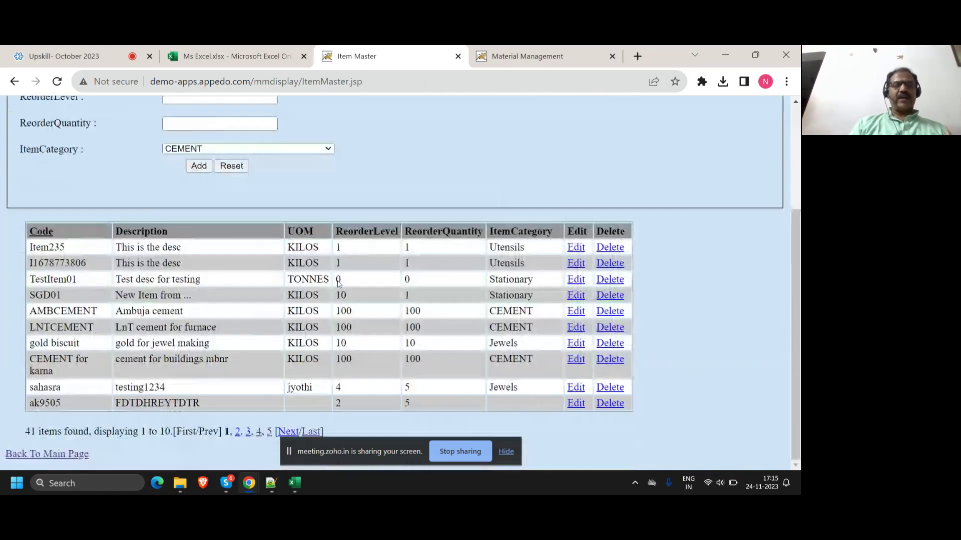
{"action": "scroll", "coordinate": [338, 284], "scroll_direction": "up", "scroll_amount": 3}
{"action": "scroll", "coordinate": [339, 284], "scroll_direction": "down", "scroll_amount": 3}
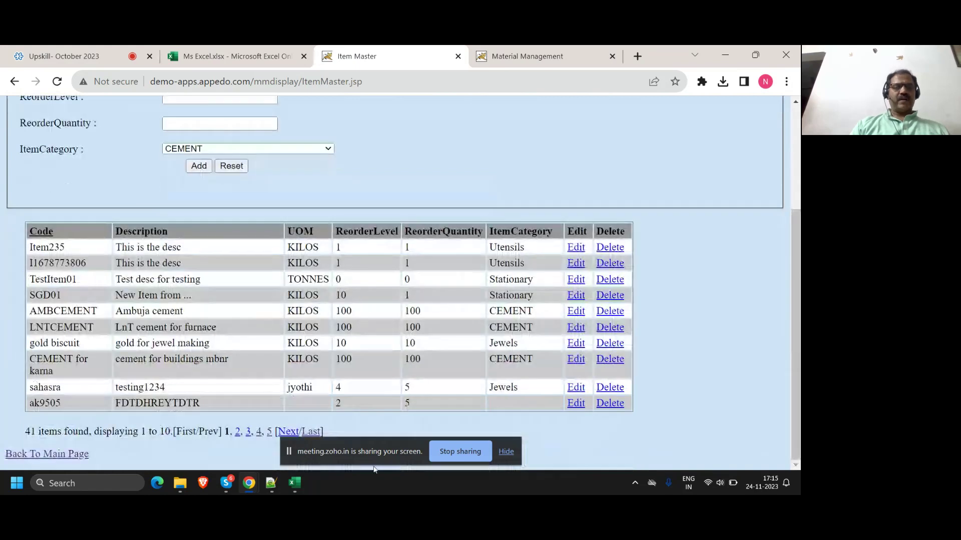
{"action": "left_click", "coordinate": [312, 433]}
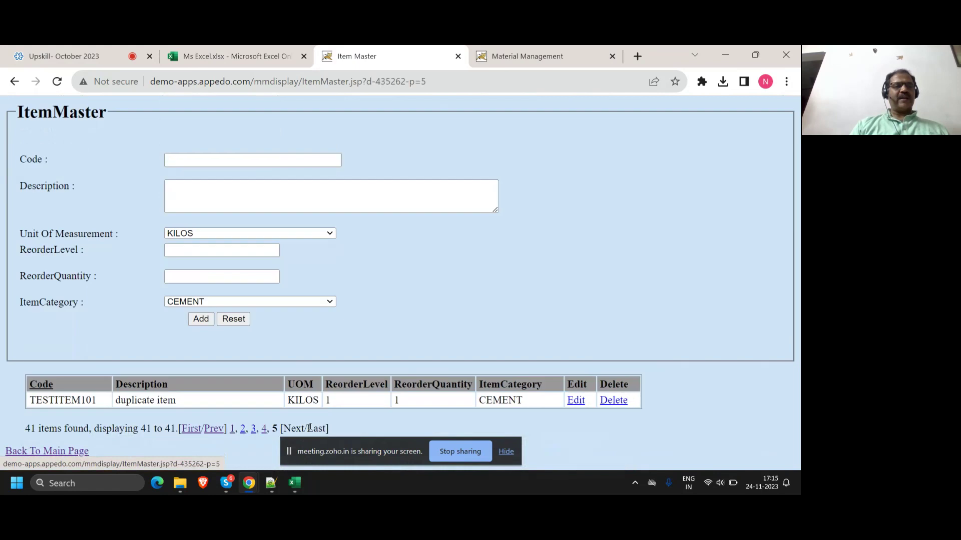
Step: Highlight TESTITEM101's 'duplicate item' description on page 5, then return to the first item page
{"action": "triple_click", "coordinate": [139, 400]}
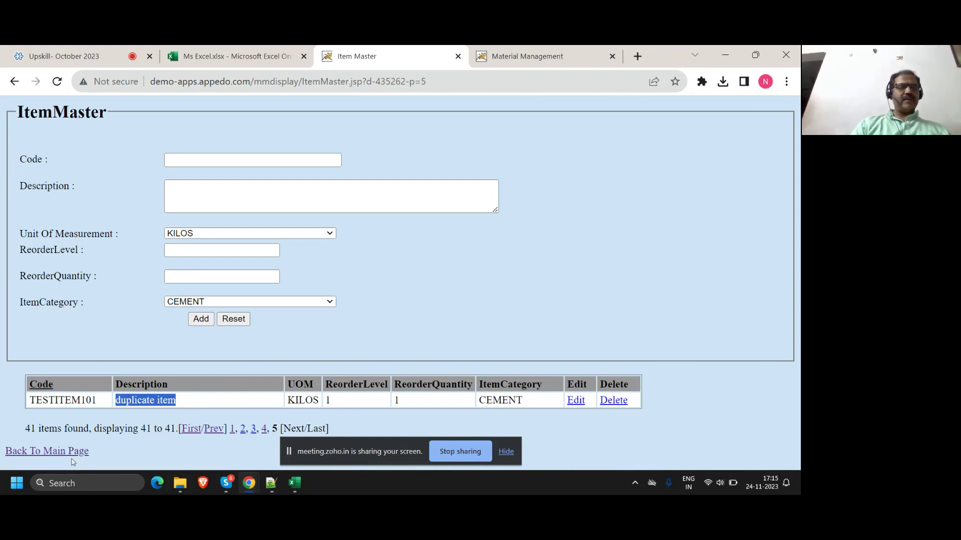
{"action": "left_click", "coordinate": [195, 429]}
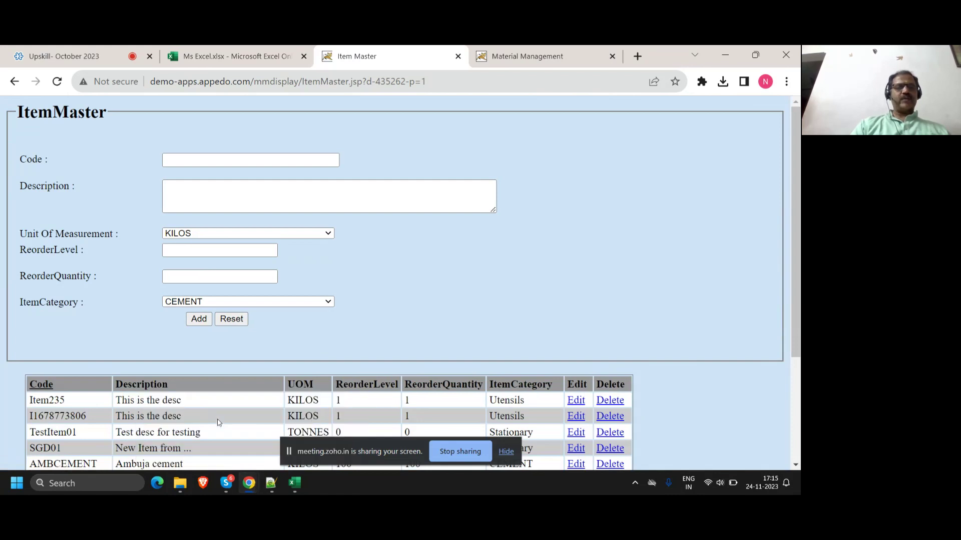
Step: Read through the Zoho Meeting Q&A questions, then switch to the Material Management login tab
{"action": "key", "text": "ctrl+shift+Tab"}
{"action": "key", "text": "ctrl+shift+Tab"}
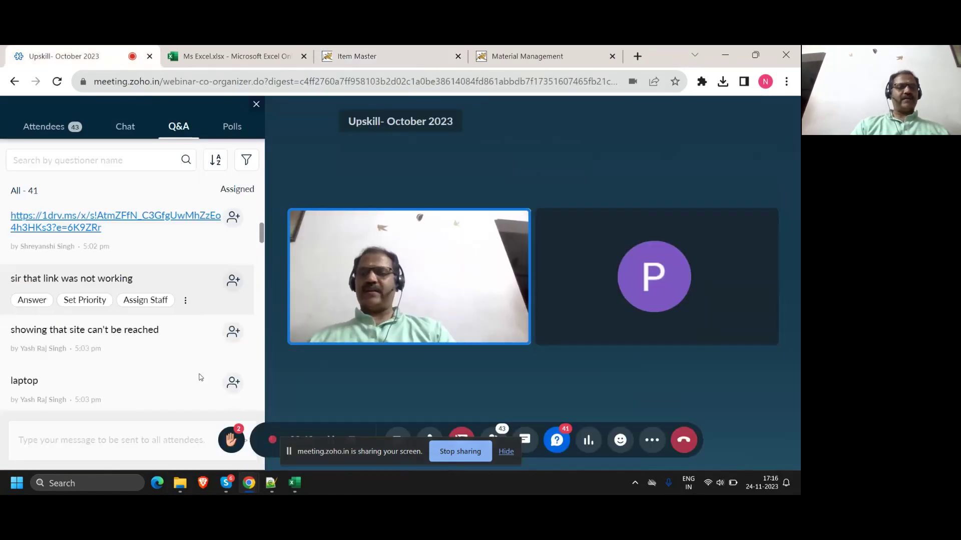
{"action": "scroll", "coordinate": [200, 377], "scroll_direction": "down", "scroll_amount": 5}
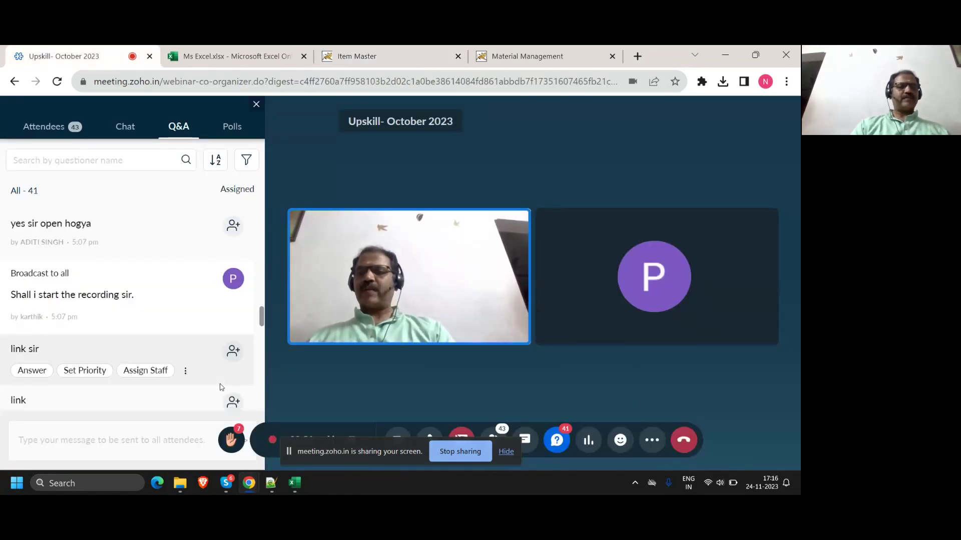
{"action": "scroll", "coordinate": [221, 387], "scroll_direction": "down", "scroll_amount": 5}
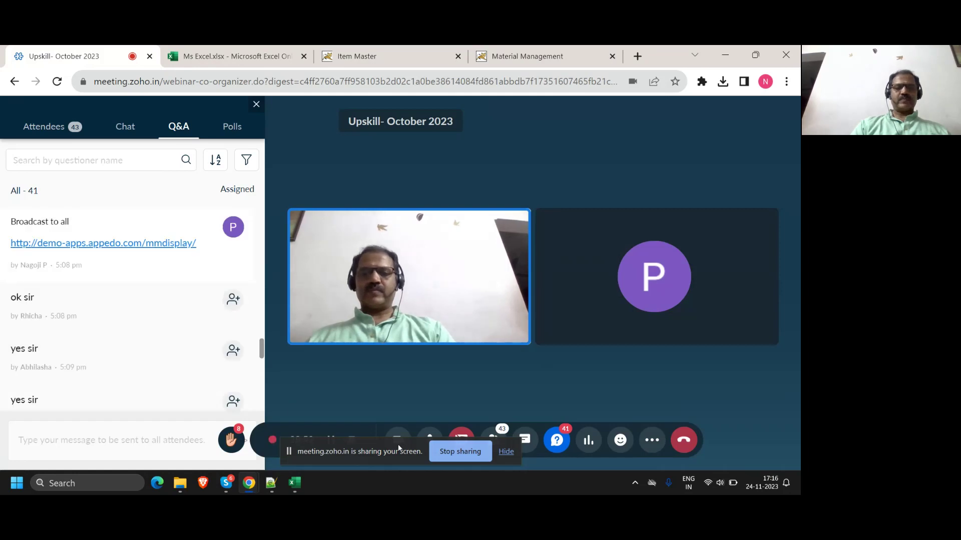
{"action": "left_click_drag", "start_coordinate": [398, 445], "coordinate": [427, 389]}
{"action": "scroll", "coordinate": [147, 366], "scroll_direction": "down", "scroll_amount": 5}
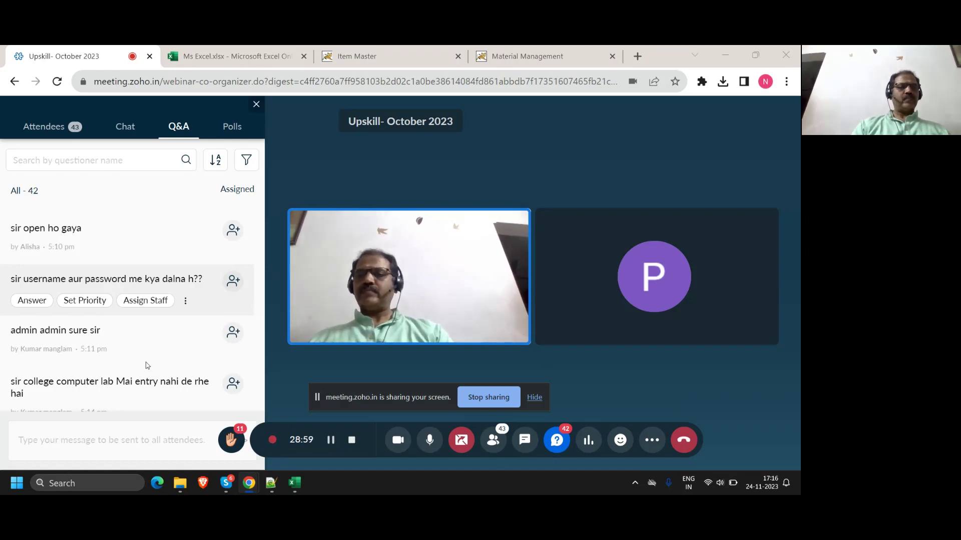
{"action": "scroll", "coordinate": [147, 366], "scroll_direction": "down", "scroll_amount": 1}
{"action": "mouse_move", "coordinate": [152, 353]}
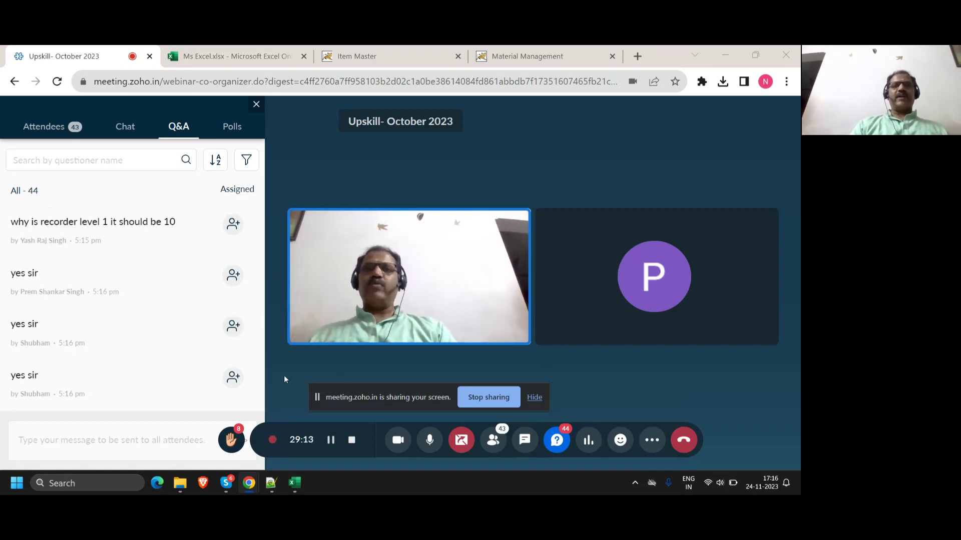
{"action": "left_click", "coordinate": [521, 55]}
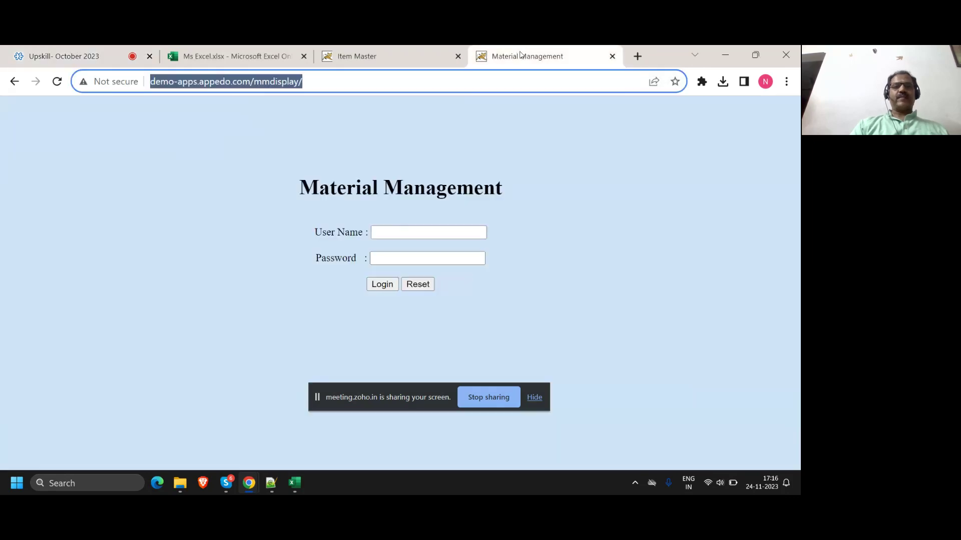
Step: Close the spare login tab and delete TESTITEM101 from the last page, leaving 40 items
{"action": "left_click", "coordinate": [612, 56]}
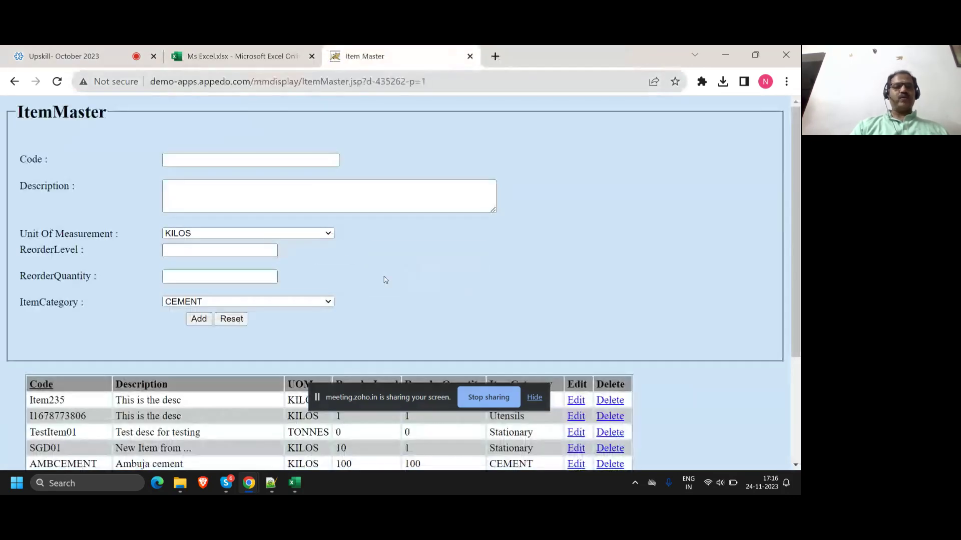
{"action": "scroll", "coordinate": [385, 280], "scroll_direction": "down", "scroll_amount": 3}
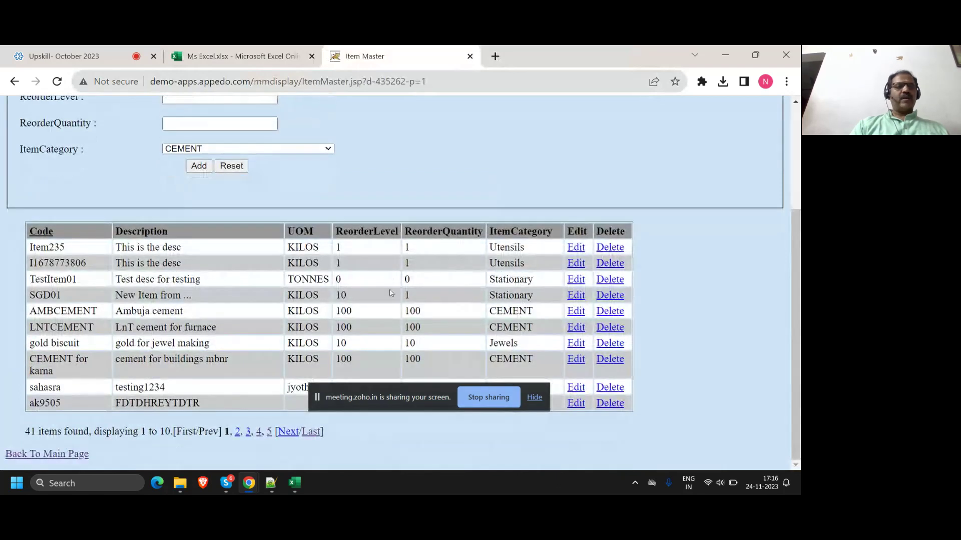
{"action": "left_click", "coordinate": [311, 432]}
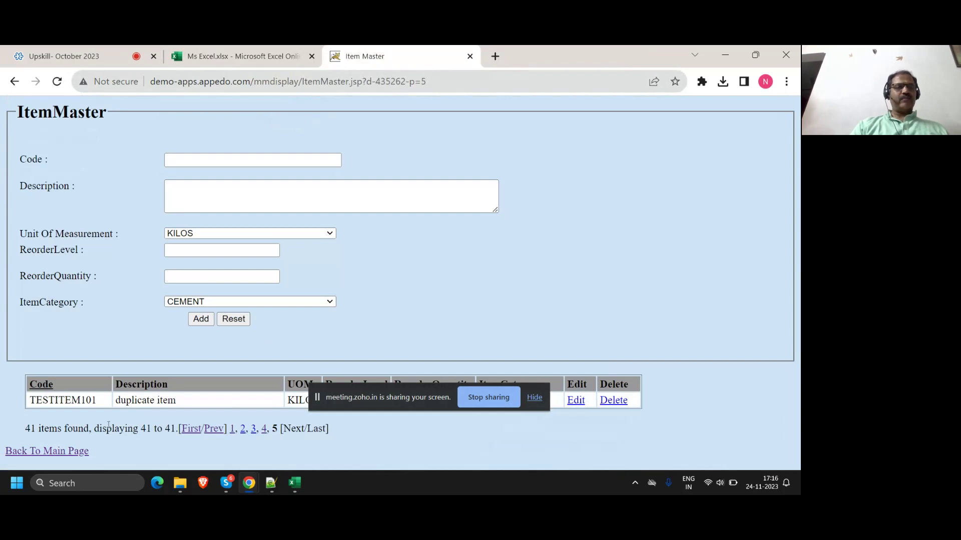
{"action": "left_click", "coordinate": [611, 401]}
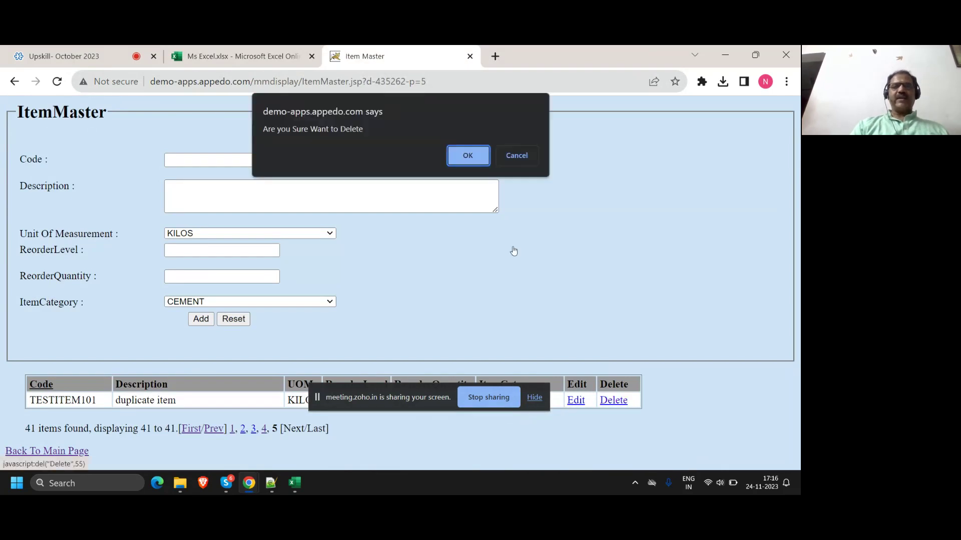
{"action": "left_click", "coordinate": [471, 156]}
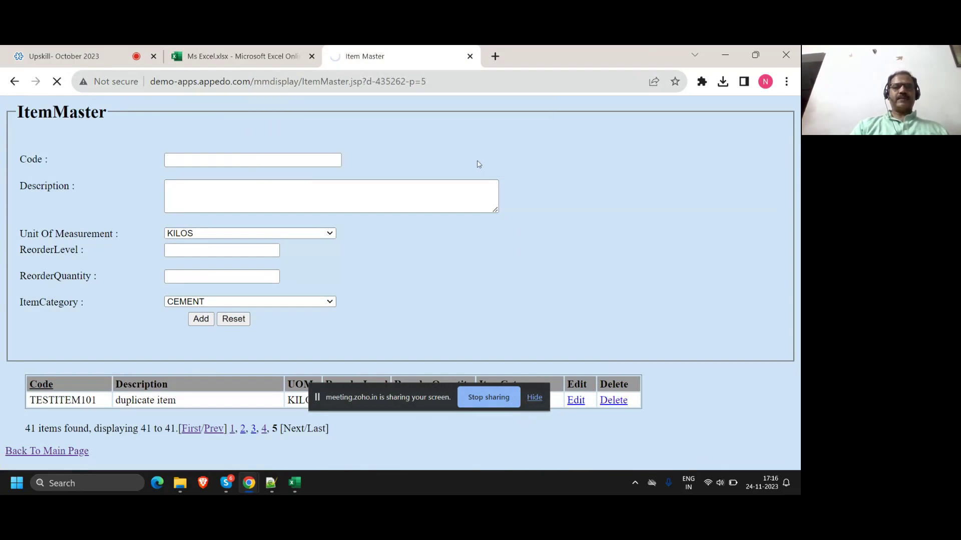
{"action": "scroll", "coordinate": [454, 338], "scroll_direction": "down", "scroll_amount": 3}
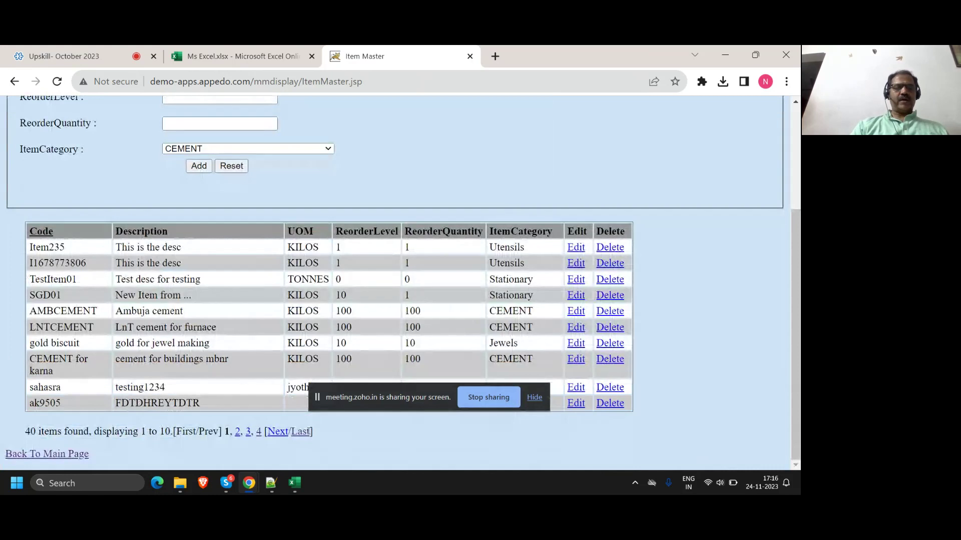
{"action": "left_click", "coordinate": [303, 433]}
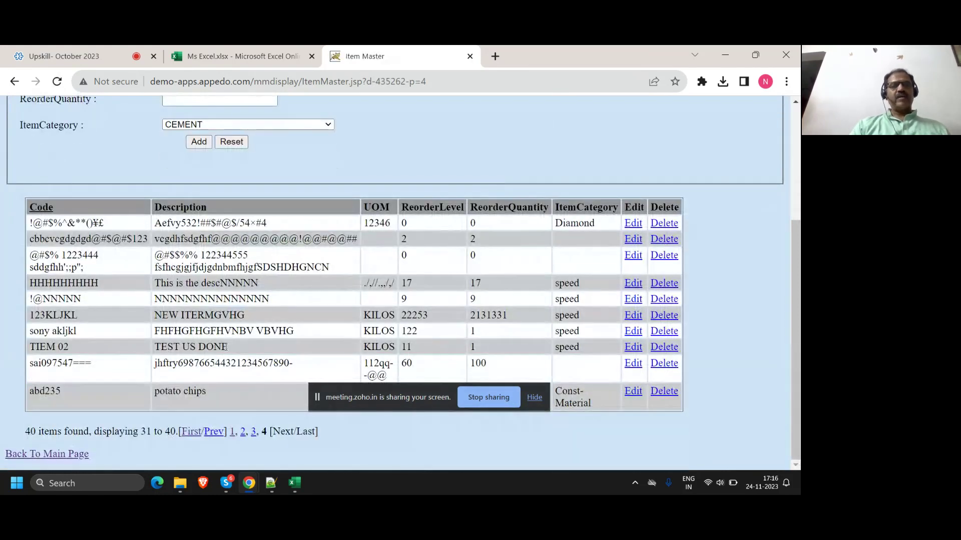
{"action": "scroll", "coordinate": [227, 347], "scroll_direction": "up", "scroll_amount": 4}
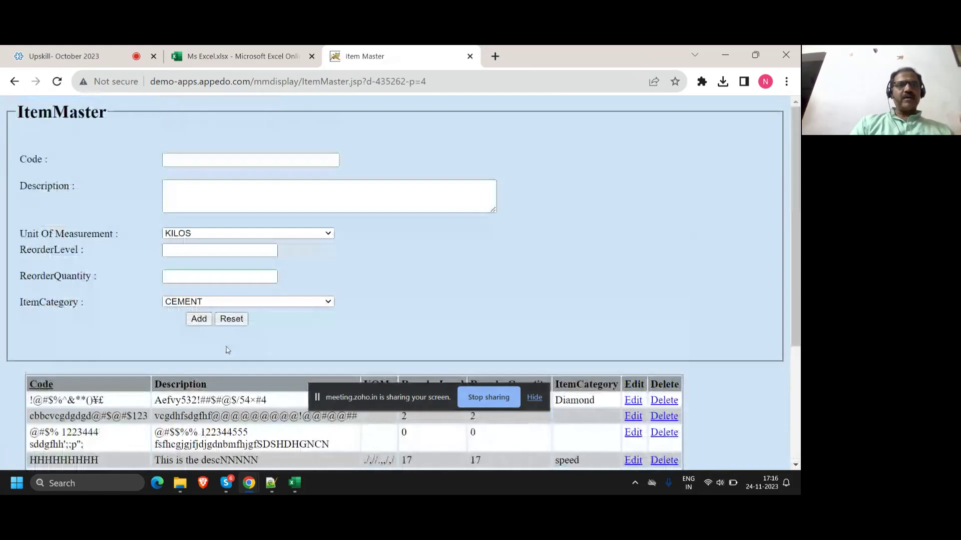
Step: Enter item code TESTITEM101 with the description 'again add after delete'
{"action": "left_click", "coordinate": [243, 158]}
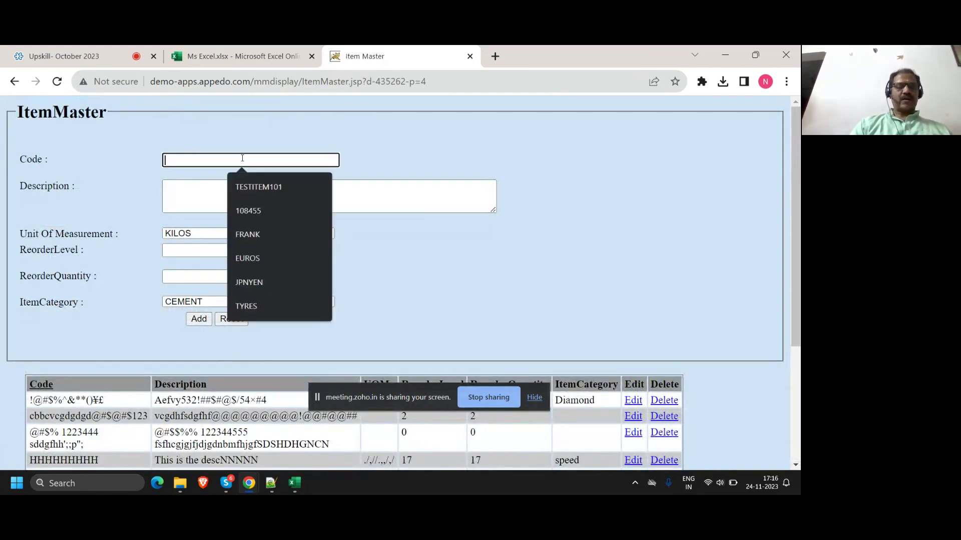
{"action": "key", "text": "Down"}
{"action": "key", "text": "Return"}
{"action": "left_click", "coordinate": [225, 187]}
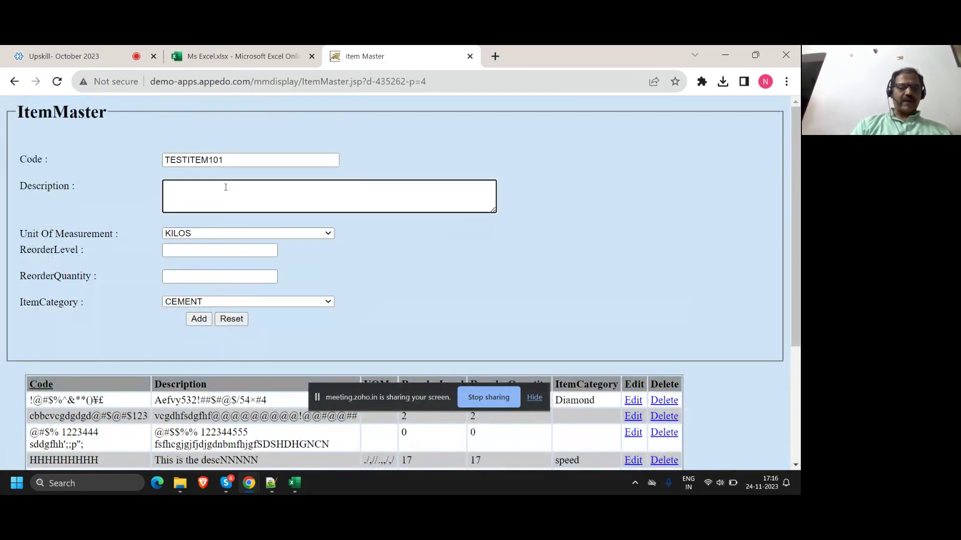
{"action": "type", "text": "again "}
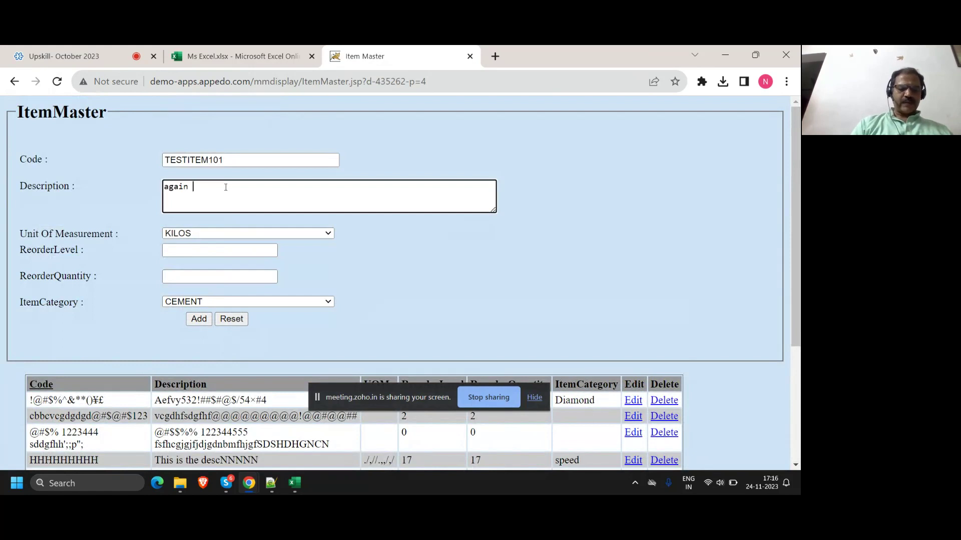
{"action": "type", "text": "add after delete"}
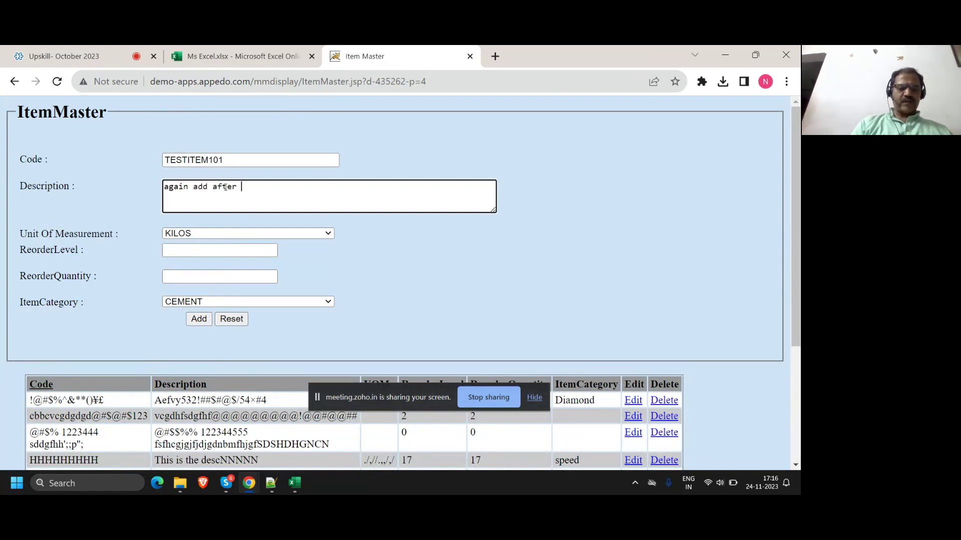
Step: Set reorder level and reorder quantity to 1, add the item, and find it on the last page
{"action": "left_click", "coordinate": [194, 251]}
{"action": "type", "text": "1"}
{"action": "left_click", "coordinate": [193, 275]}
{"action": "type", "text": "1"}
{"action": "left_click", "coordinate": [382, 287]}
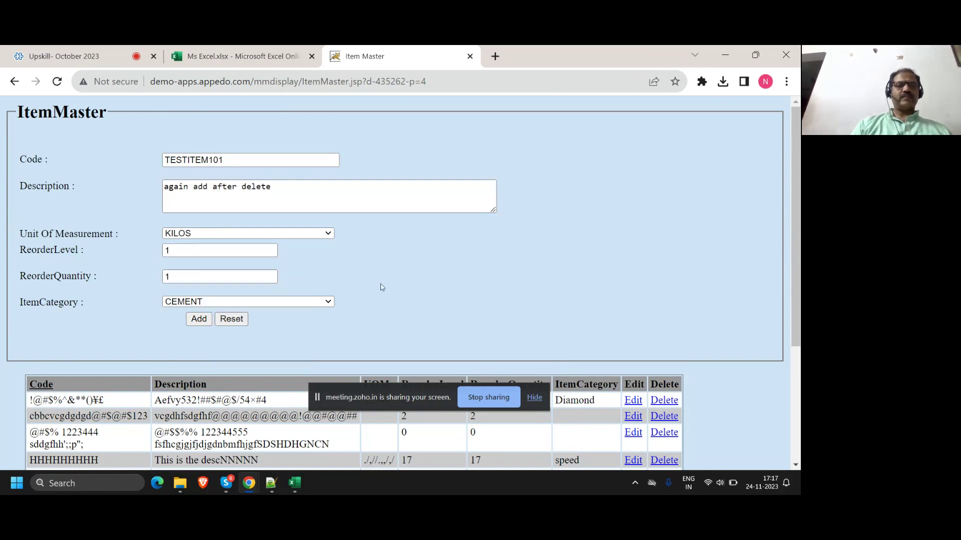
{"action": "left_click", "coordinate": [199, 319]}
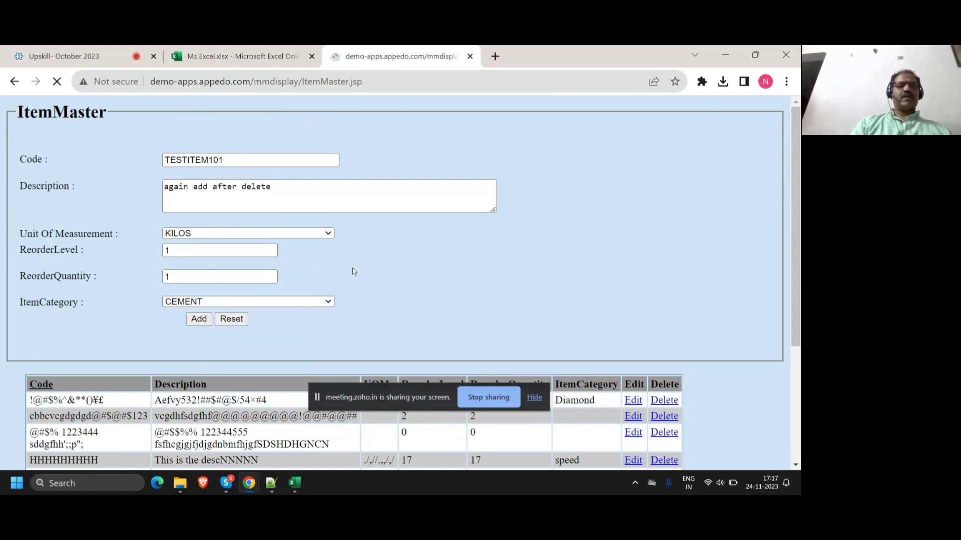
{"action": "scroll", "coordinate": [353, 271], "scroll_direction": "down", "scroll_amount": 3}
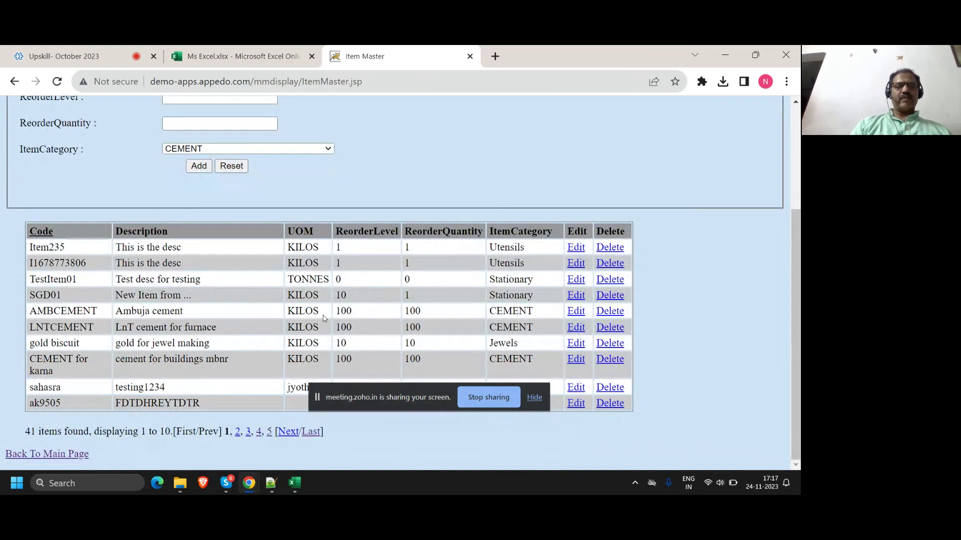
{"action": "left_click", "coordinate": [310, 432]}
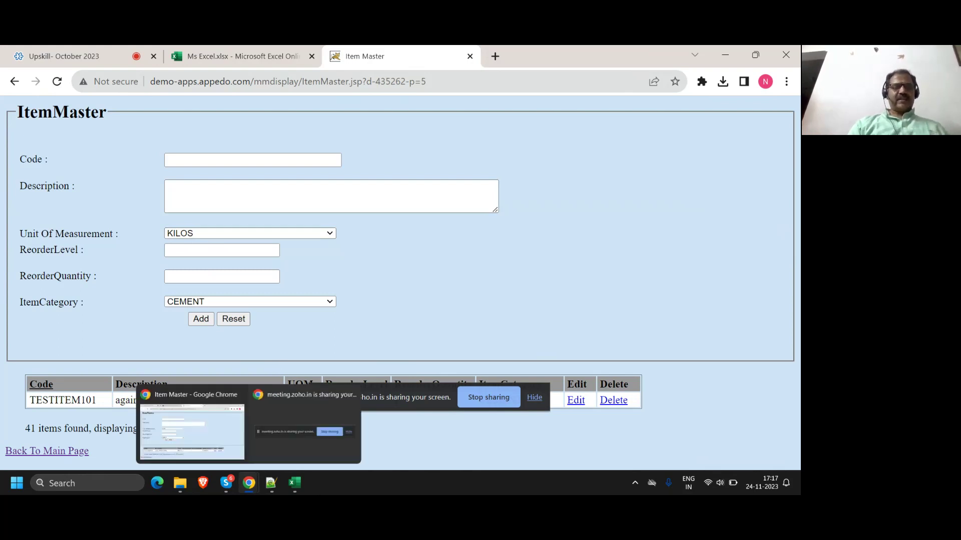
Step: Write '24-nov-2023', 'testing', and three numbered test cases: add, add duplicate, delete and re-add
{"action": "left_click", "coordinate": [277, 490]}
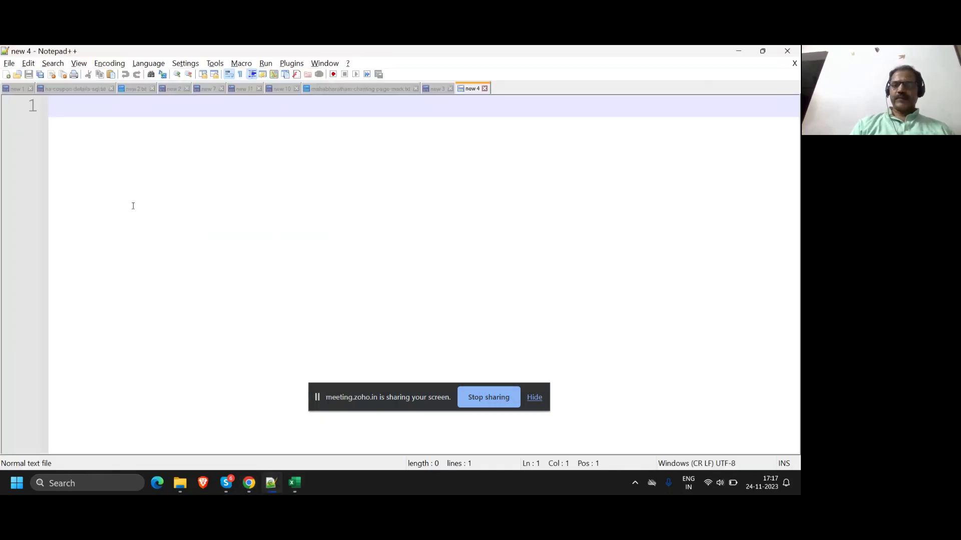
{"action": "type", "text": "24-n"}
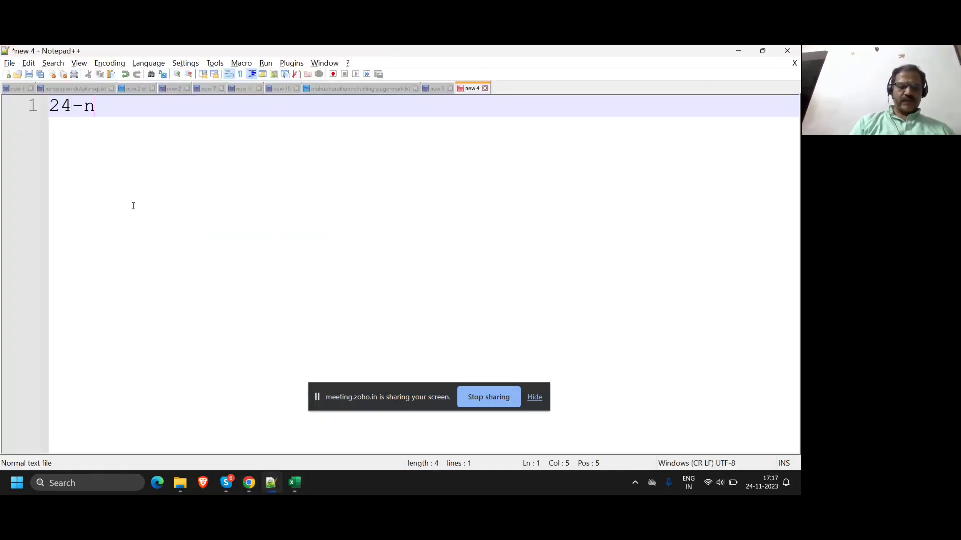
{"action": "type", "text": "ov-2023"}
{"action": "key", "text": "Return"}
{"action": "type", "text": "testing"}
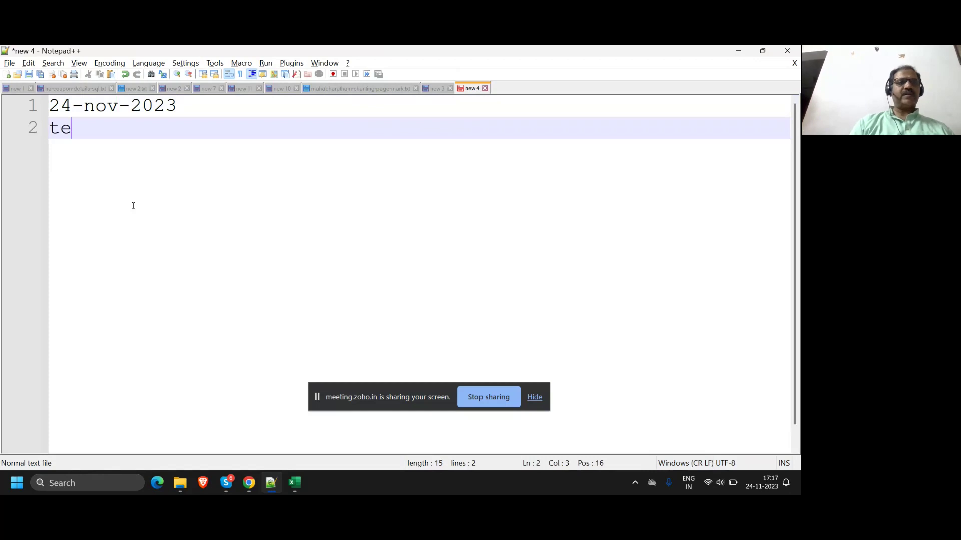
{"action": "key", "text": "Return"}
{"action": "key", "text": "Return"}
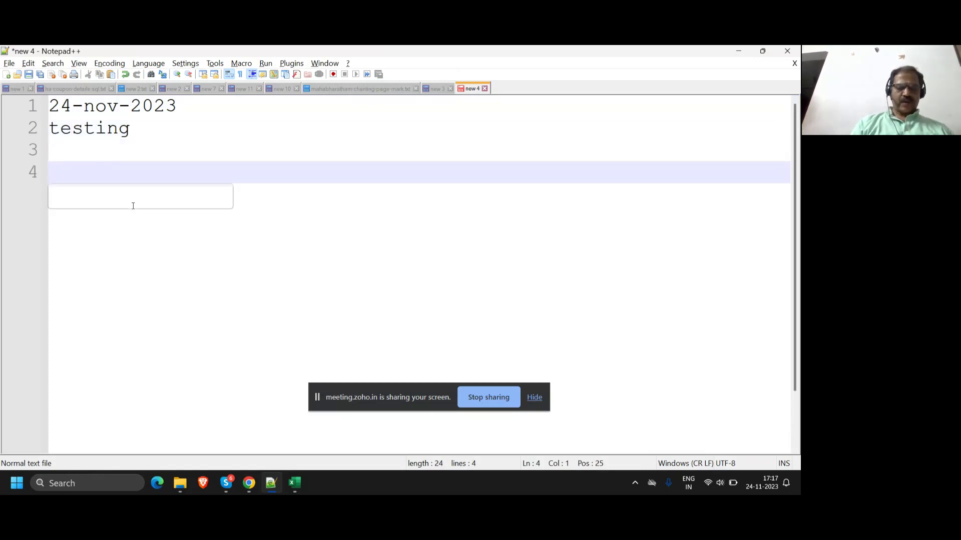
{"action": "type", "text": "1. add a new record"}
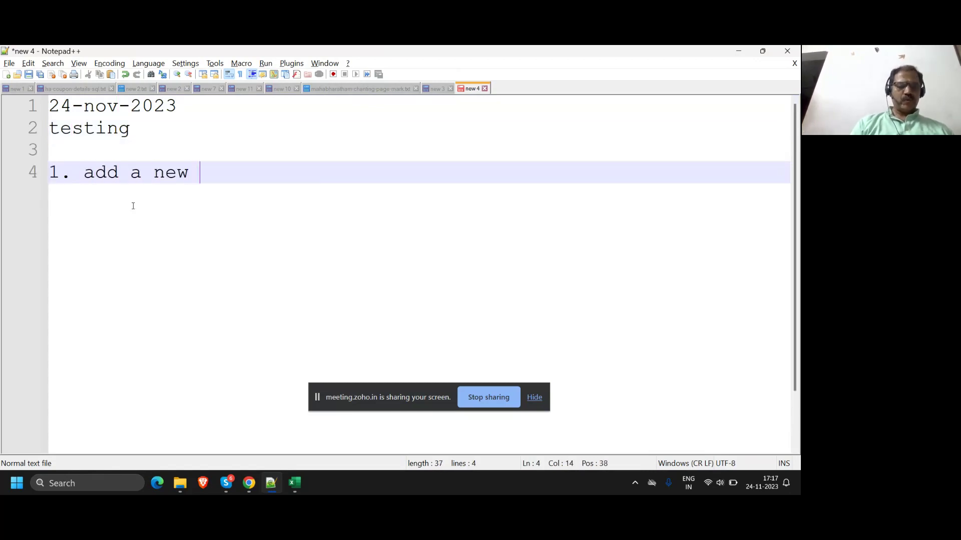
{"action": "key", "text": "Return"}
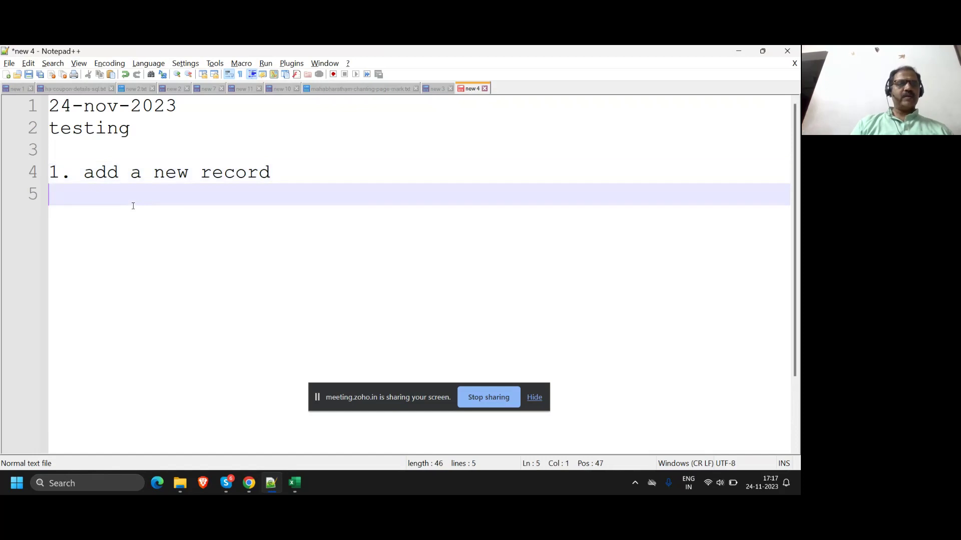
{"action": "type", "text": "2. try t"}
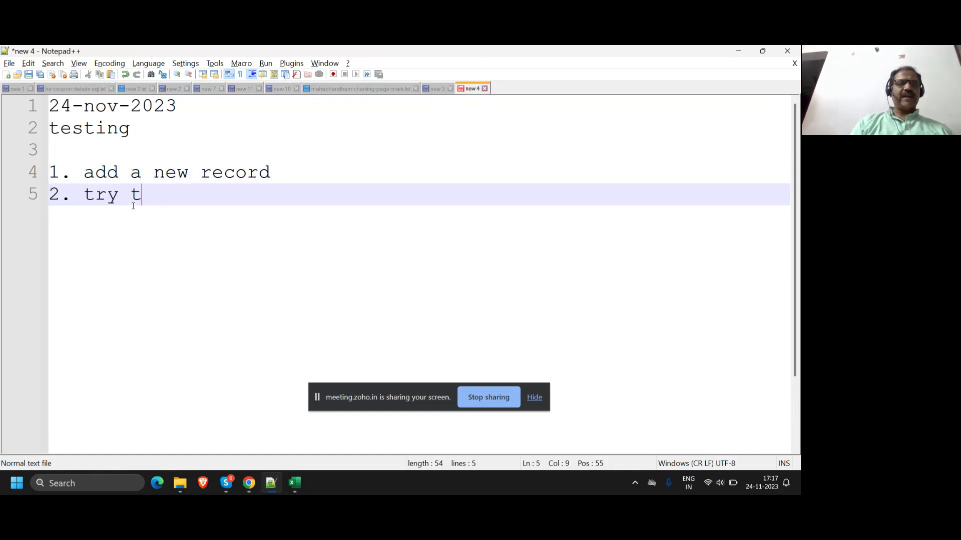
{"action": "type", "text": "o add a duplicate record"}
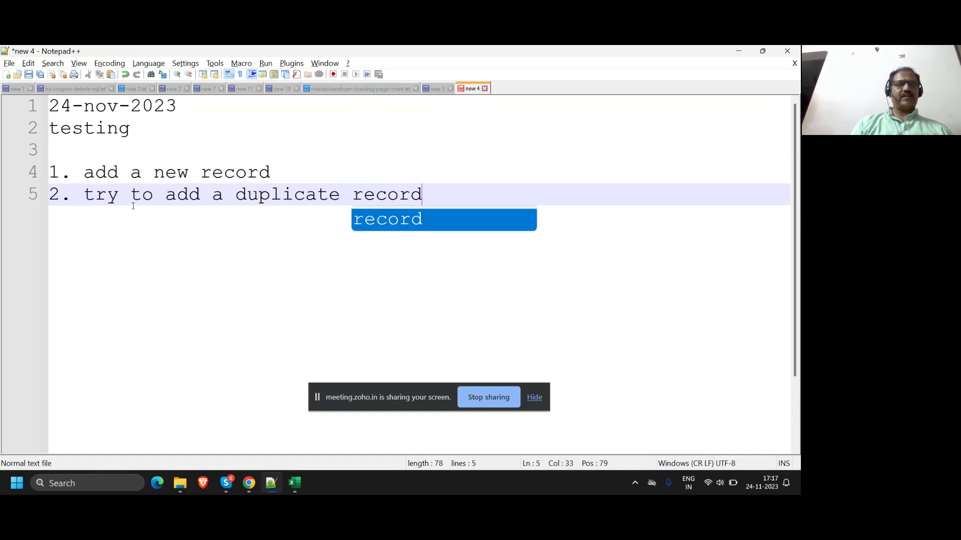
{"action": "key", "text": "Escape"}
{"action": "key", "text": "Return"}
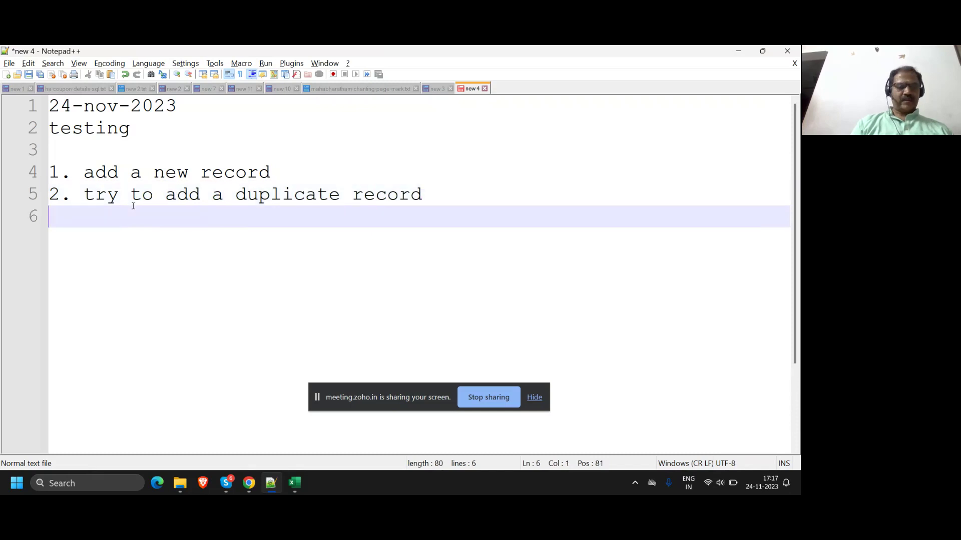
{"action": "type", "text": "3. "}
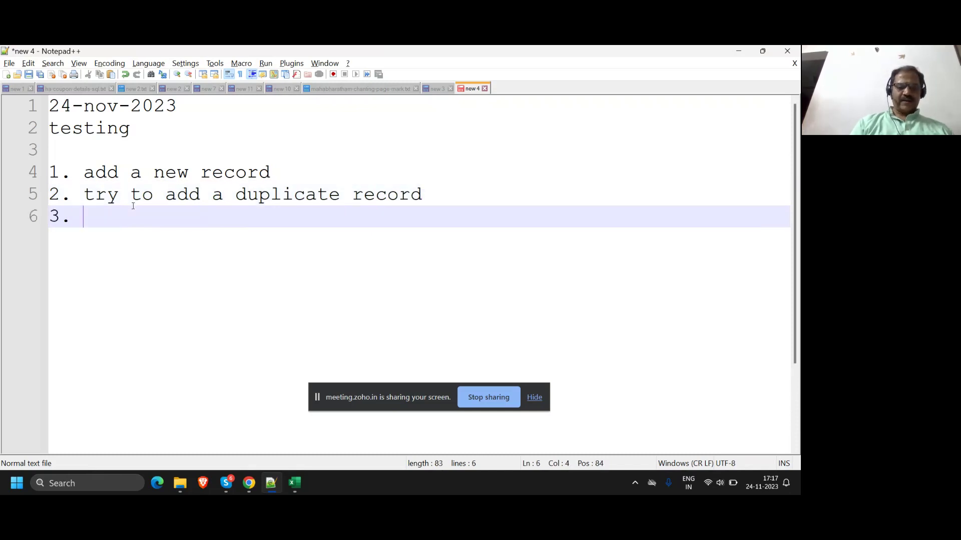
{"action": "type", "text": "delete the record"}
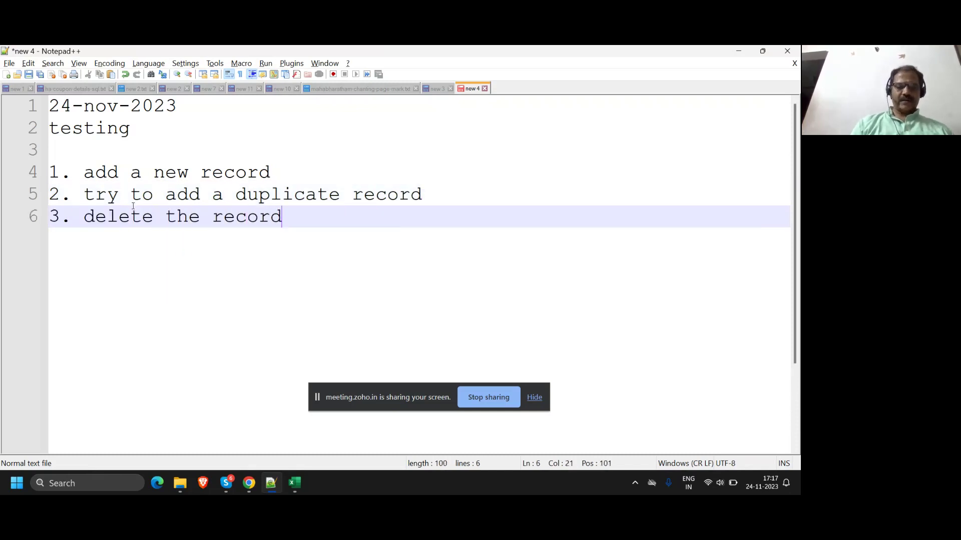
{"action": "type", "text": ", again add the "}
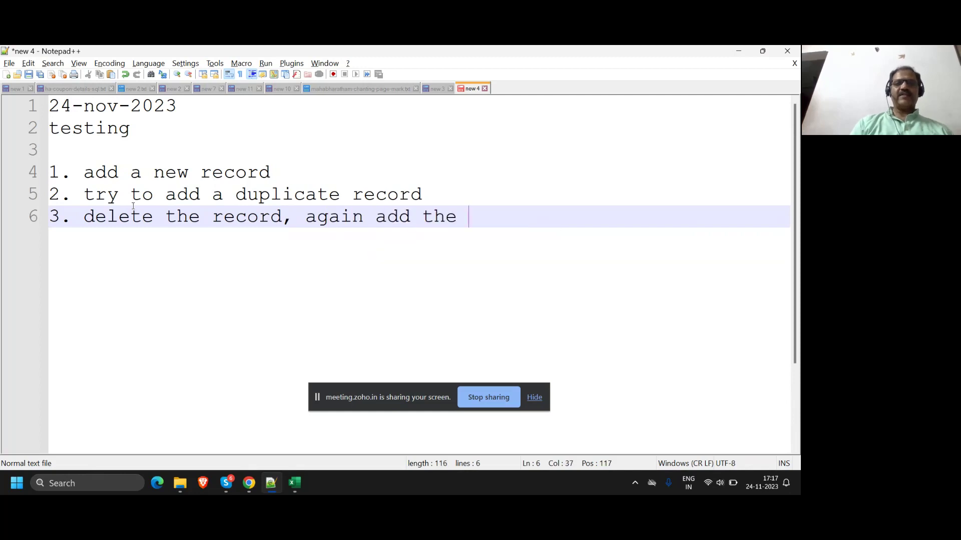
{"action": "type", "text": "same record"}
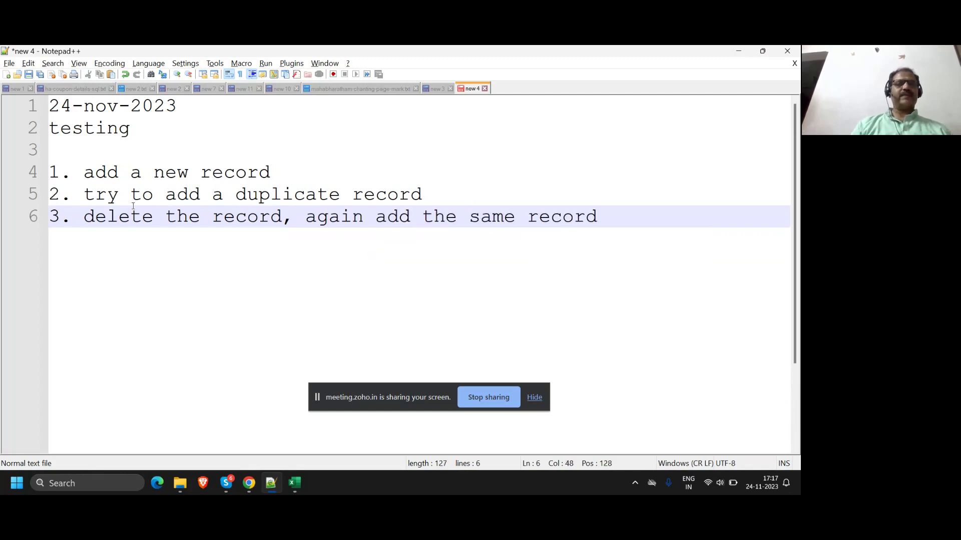
{"action": "key", "text": "Return"}
Step: Append '- allowed', '- not allowed', and '- allowed' to the three test cases
{"action": "left_click", "coordinate": [350, 179]}
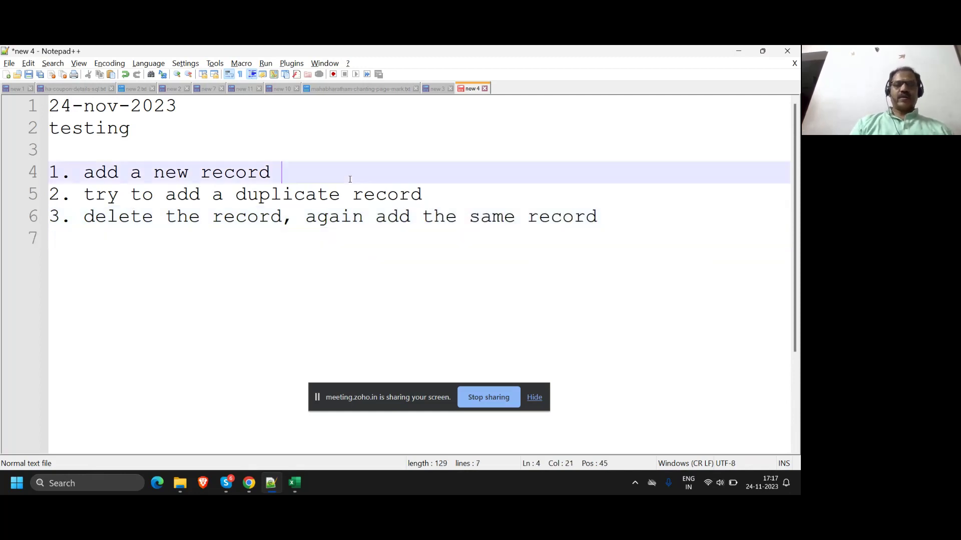
{"action": "type", "text": "- allowed"}
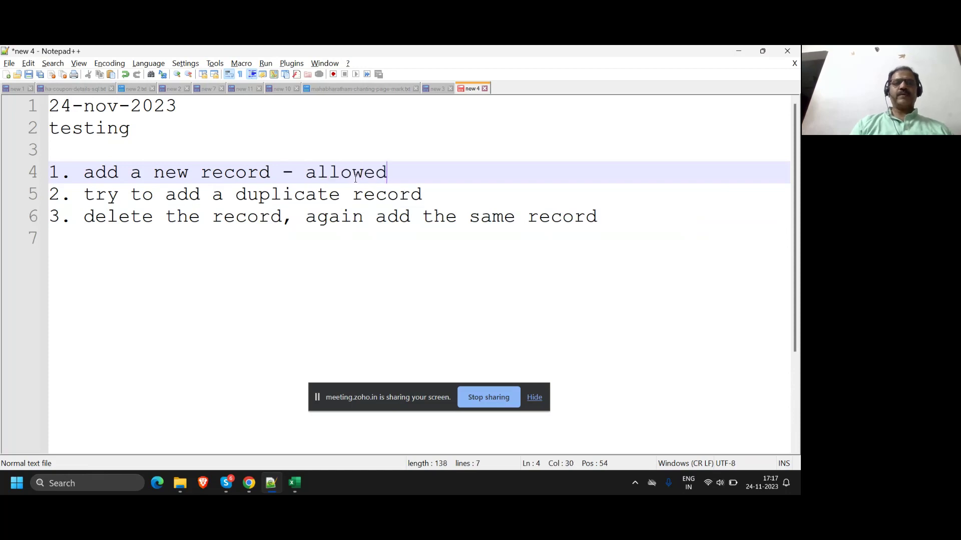
{"action": "left_click", "coordinate": [462, 200]}
{"action": "type", "text": "- no"}
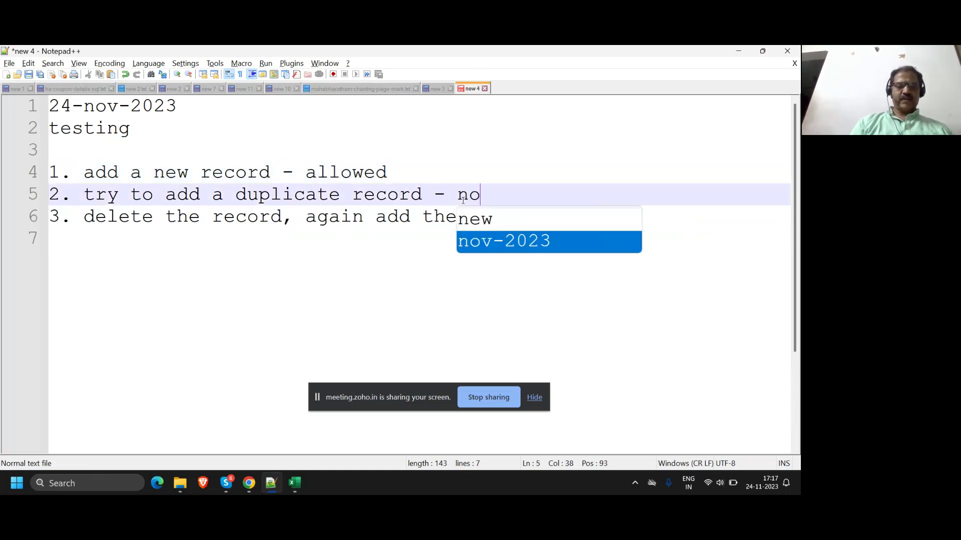
{"action": "type", "text": "t allowed"}
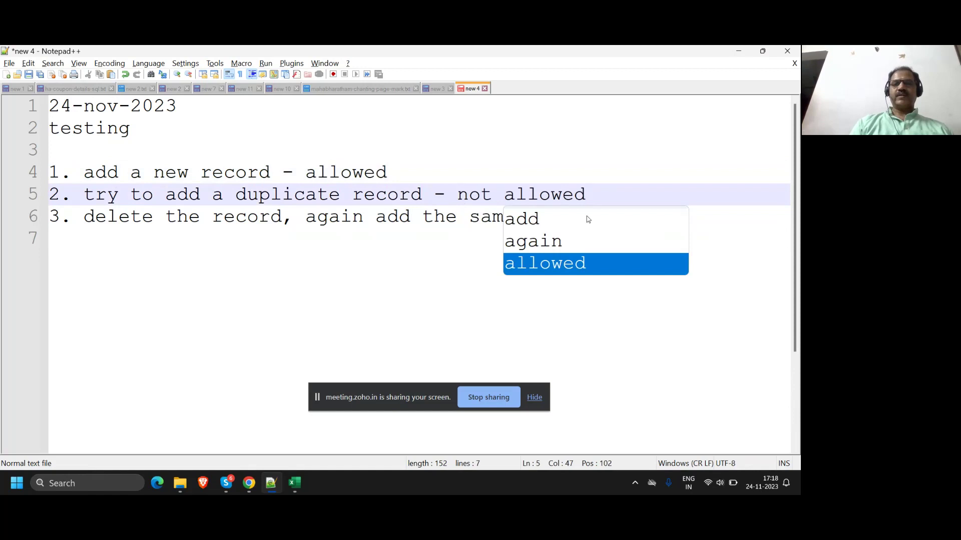
{"action": "left_click", "coordinate": [607, 229]}
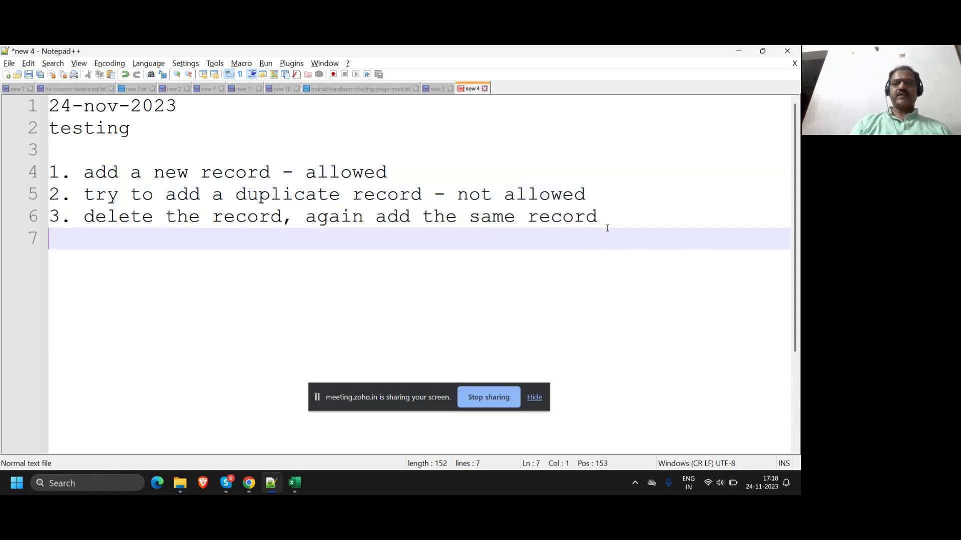
{"action": "left_click", "coordinate": [625, 220]}
{"action": "type", "text": "- allowed"}
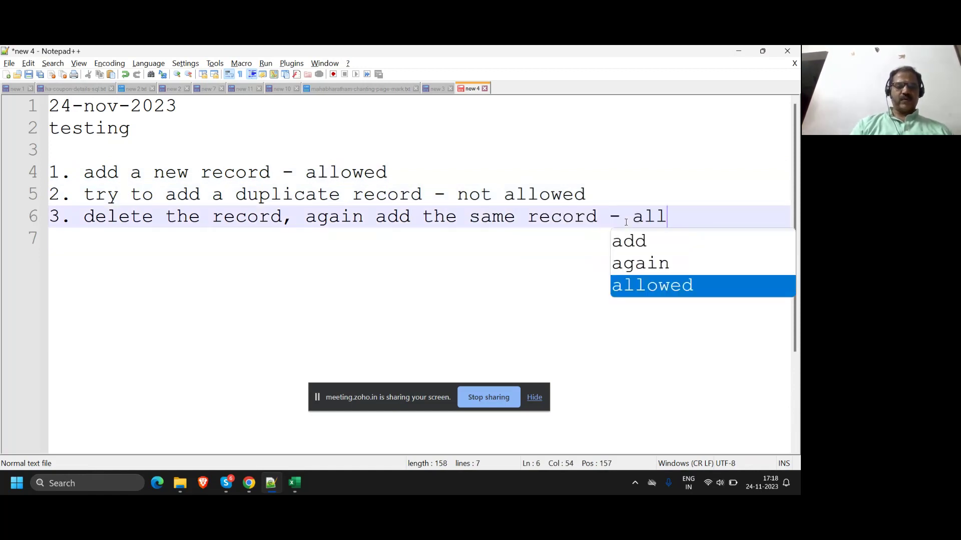
{"action": "key", "text": "Return"}
{"action": "key", "text": "Return"}
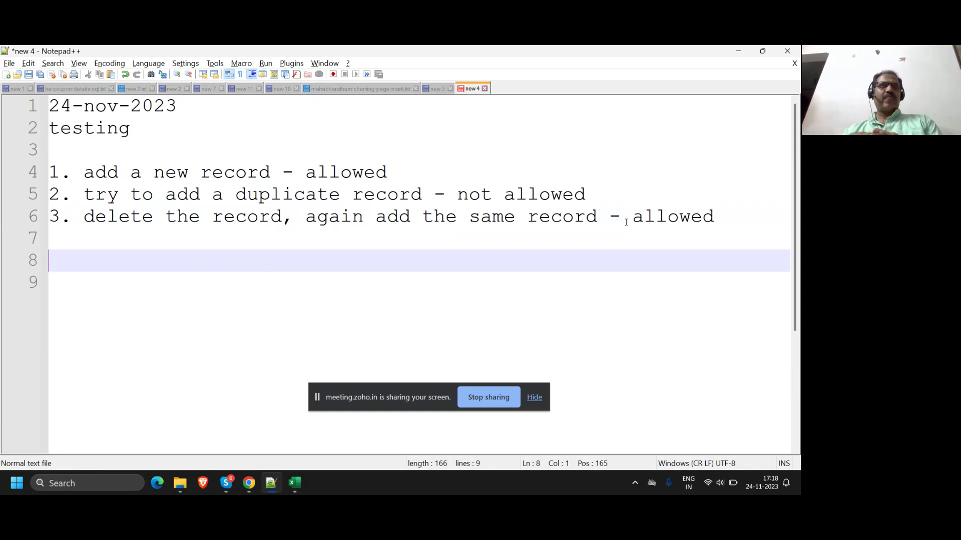
{"action": "key", "text": "BackSpace"}
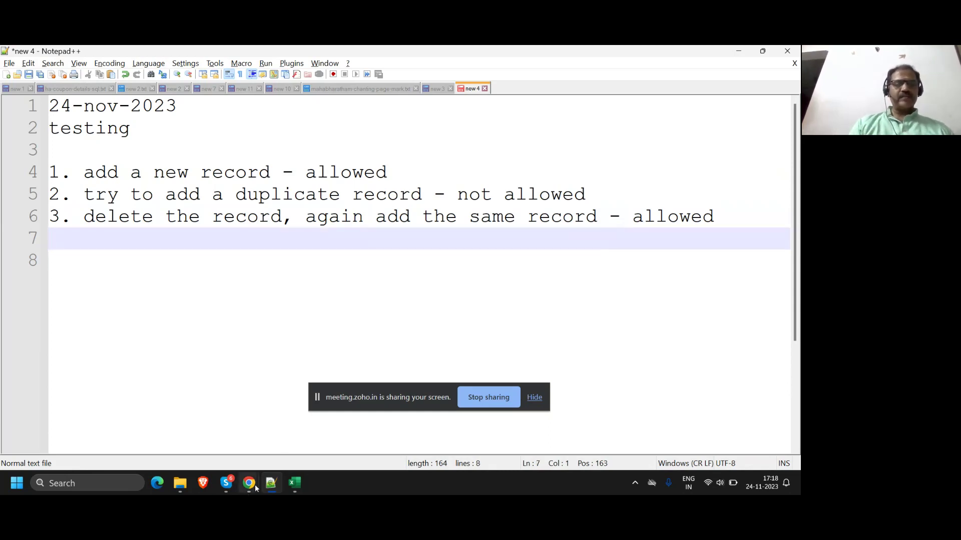
Step: Return to Item Master, hide the sharing banner, and show page 1 with items 1 to 10
{"action": "mouse_move", "coordinate": [254, 488]}
{"action": "left_click", "coordinate": [215, 425]}
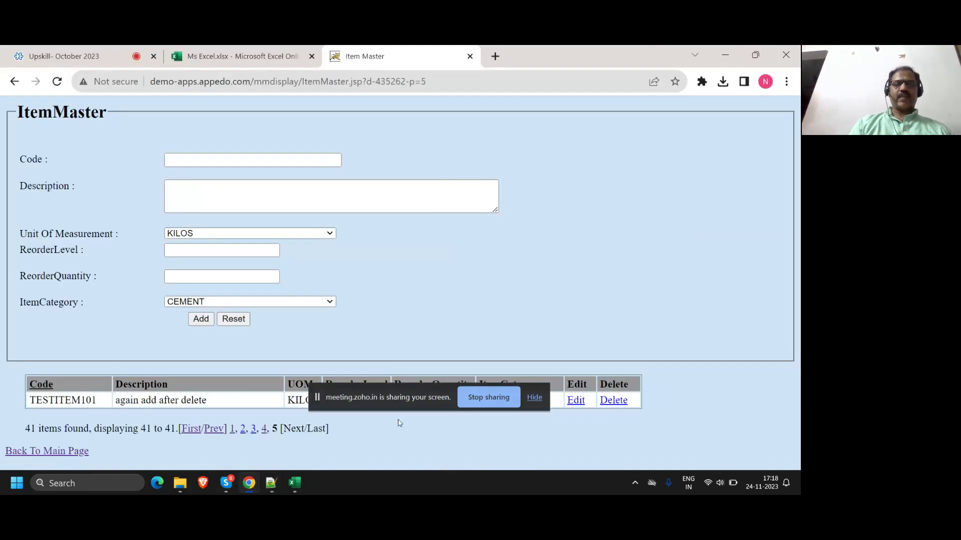
{"action": "left_click", "coordinate": [534, 398]}
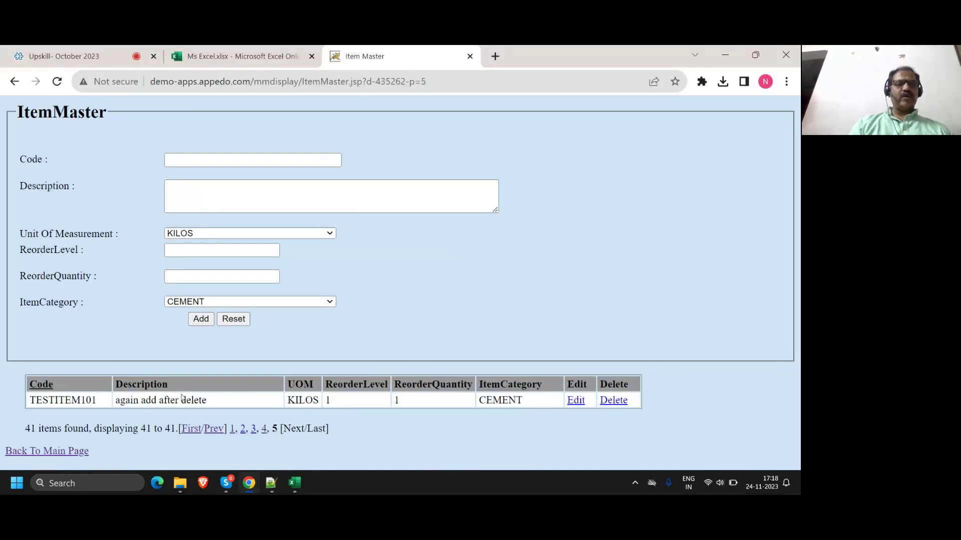
{"action": "left_click", "coordinate": [187, 430]}
{"action": "scroll", "coordinate": [19, 286], "scroll_direction": "down", "scroll_amount": 3}
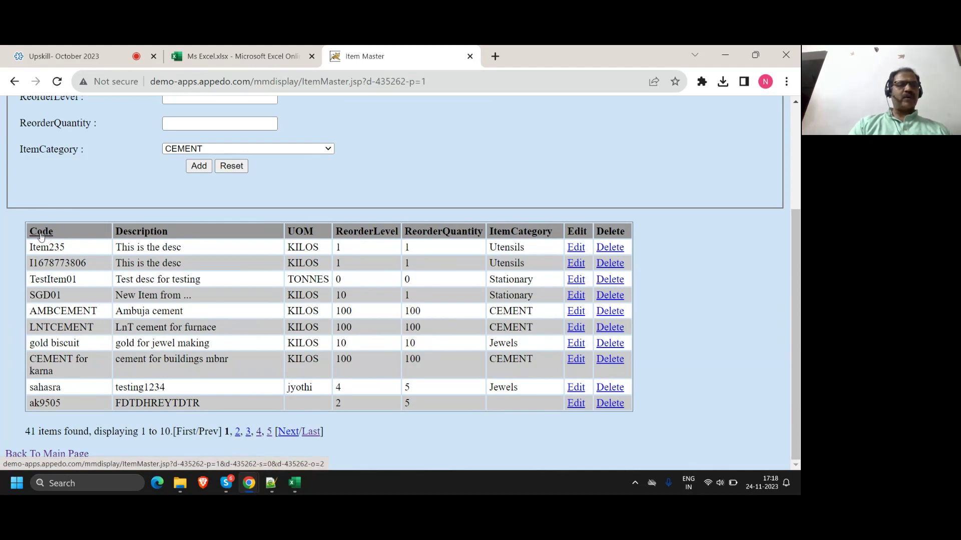
{"action": "left_click", "coordinate": [41, 232]}
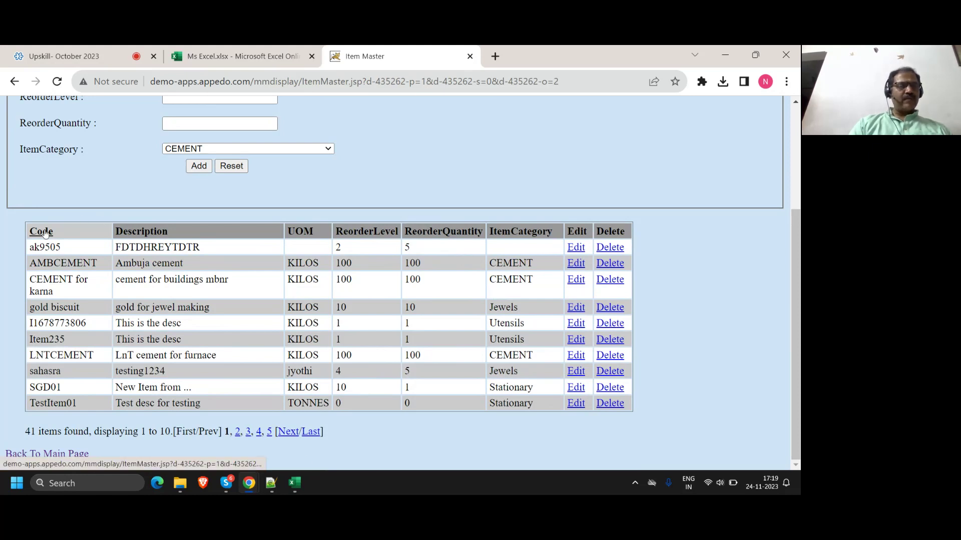
{"action": "left_click", "coordinate": [45, 233]}
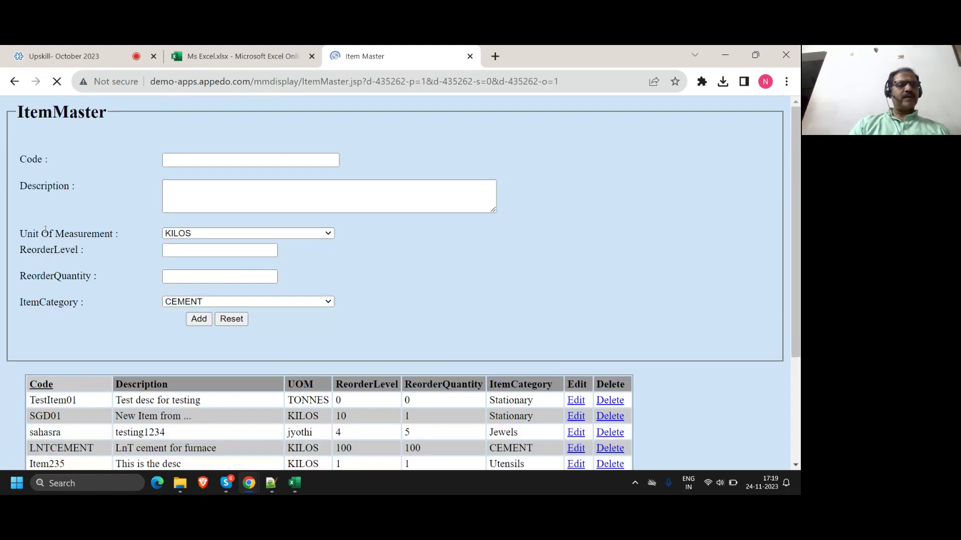
{"action": "scroll", "coordinate": [55, 296], "scroll_direction": "down", "scroll_amount": 3}
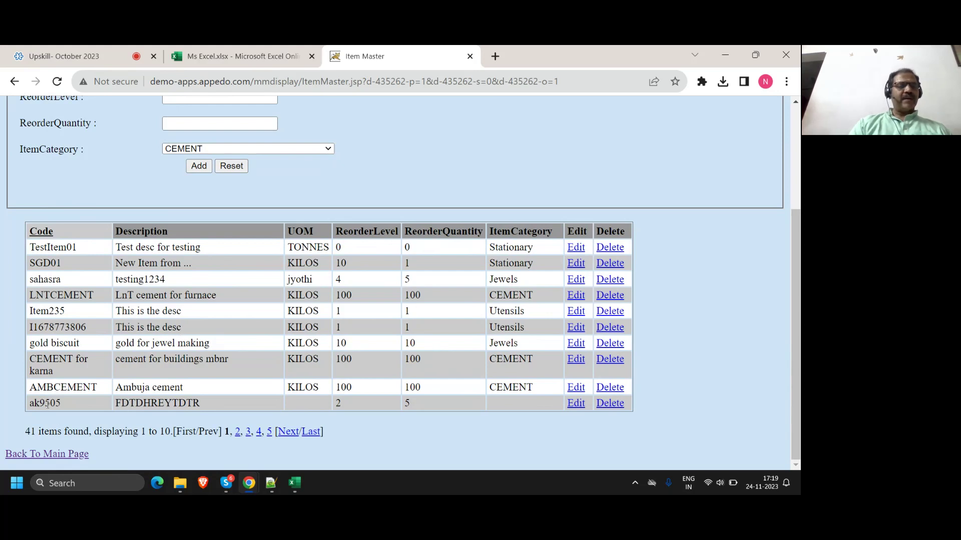
{"action": "double_click", "coordinate": [47, 403]}
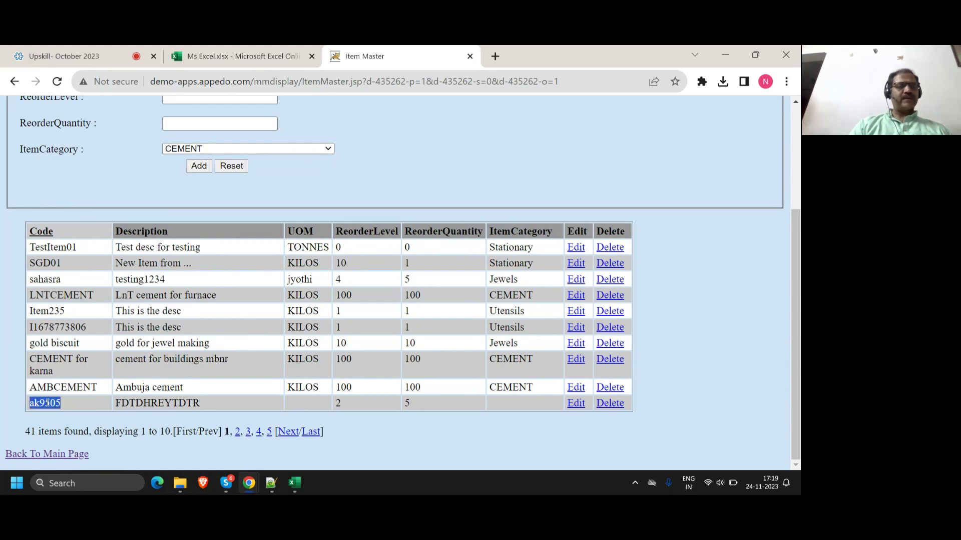
{"action": "left_click", "coordinate": [238, 434]}
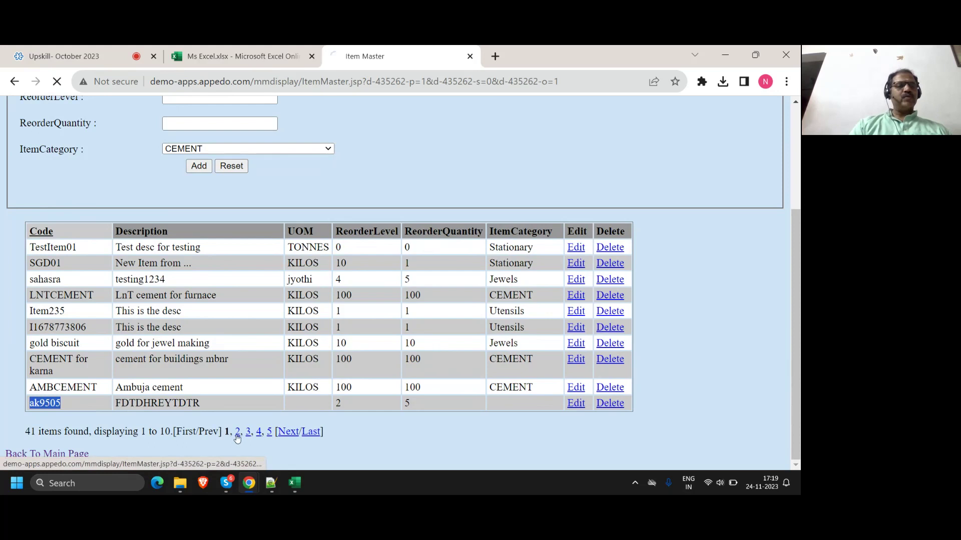
{"action": "scroll", "coordinate": [146, 337], "scroll_direction": "down", "scroll_amount": 3}
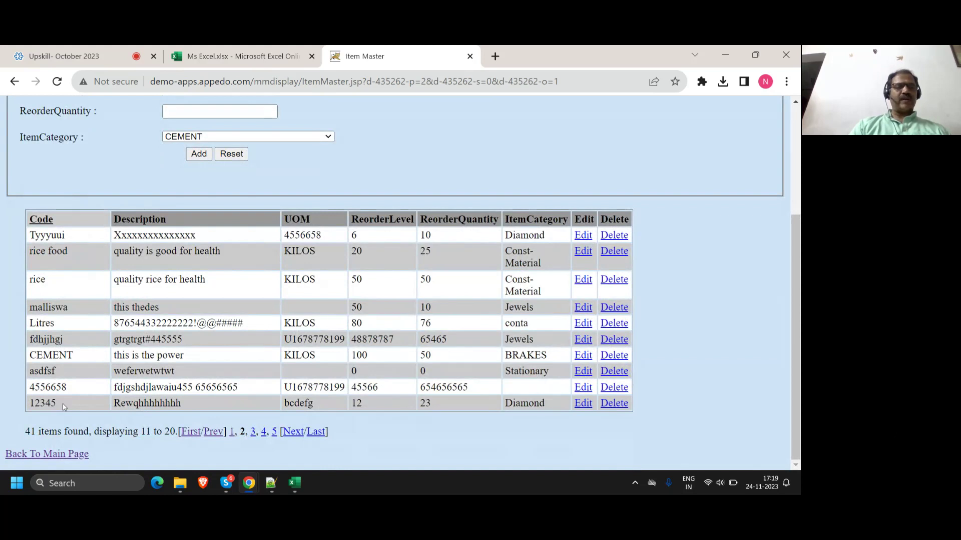
{"action": "left_click", "coordinate": [189, 432]}
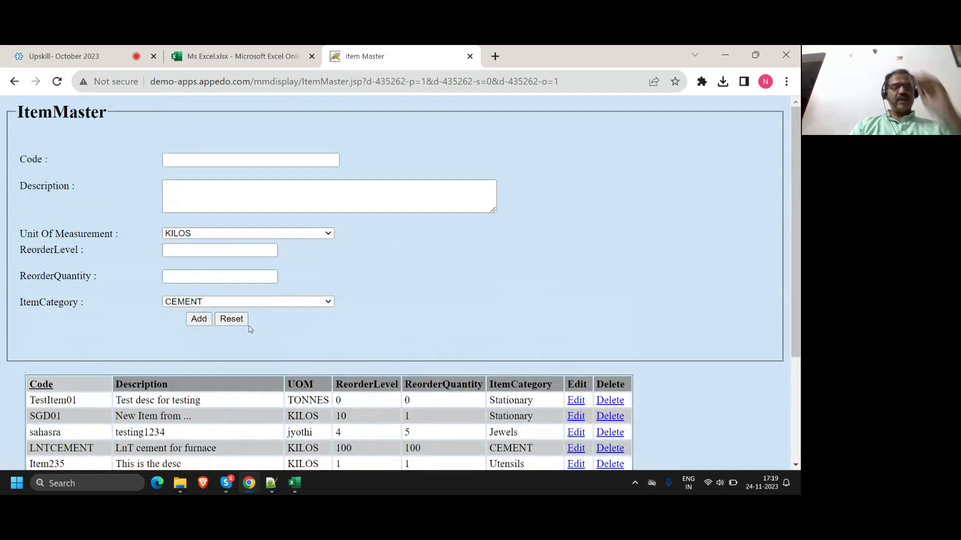
{"action": "scroll", "coordinate": [253, 327], "scroll_direction": "down", "scroll_amount": 3}
{"action": "scroll", "coordinate": [260, 350], "scroll_direction": "down", "scroll_amount": 1}
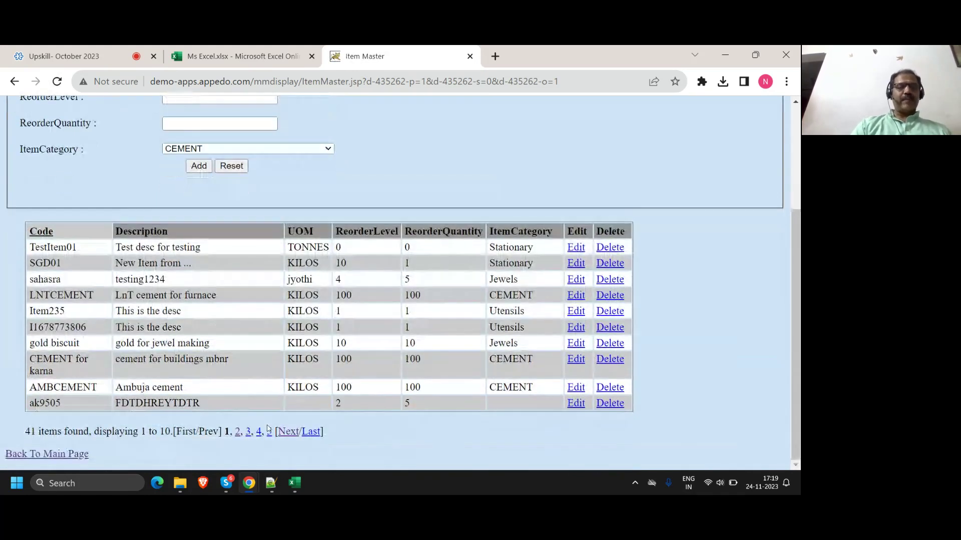
Step: Page the item list to pages 2 and 3, then back to the first page
{"action": "left_click", "coordinate": [238, 433]}
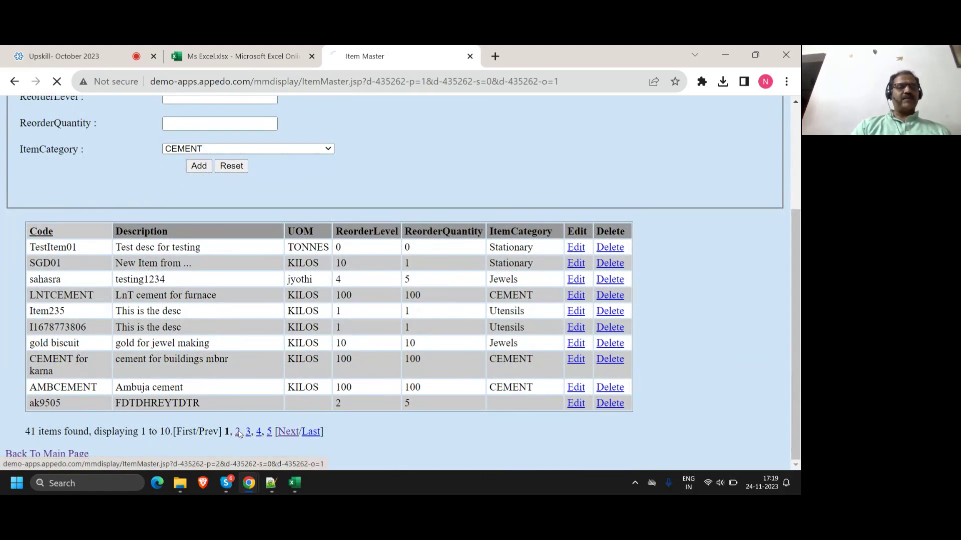
{"action": "scroll", "coordinate": [245, 434], "scroll_direction": "down", "scroll_amount": 5}
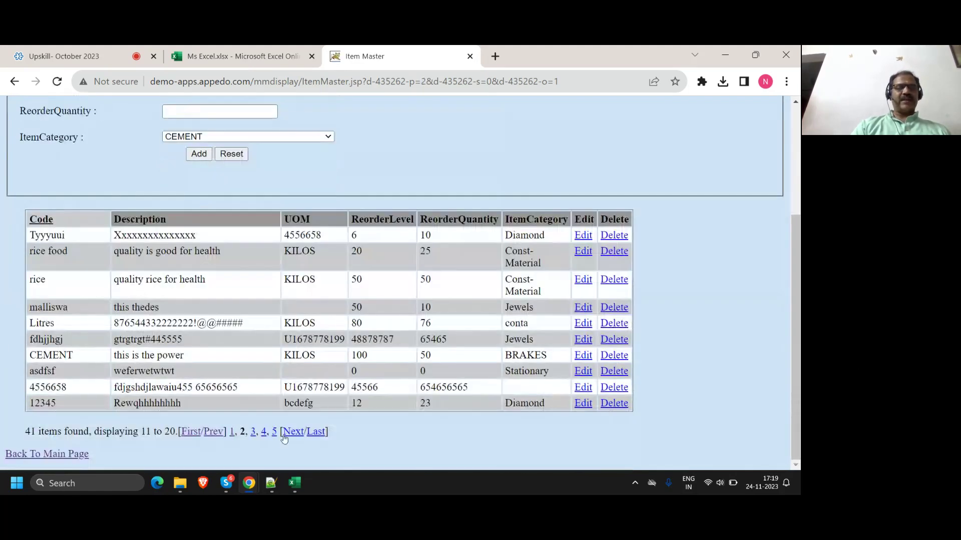
{"action": "left_click", "coordinate": [253, 433]}
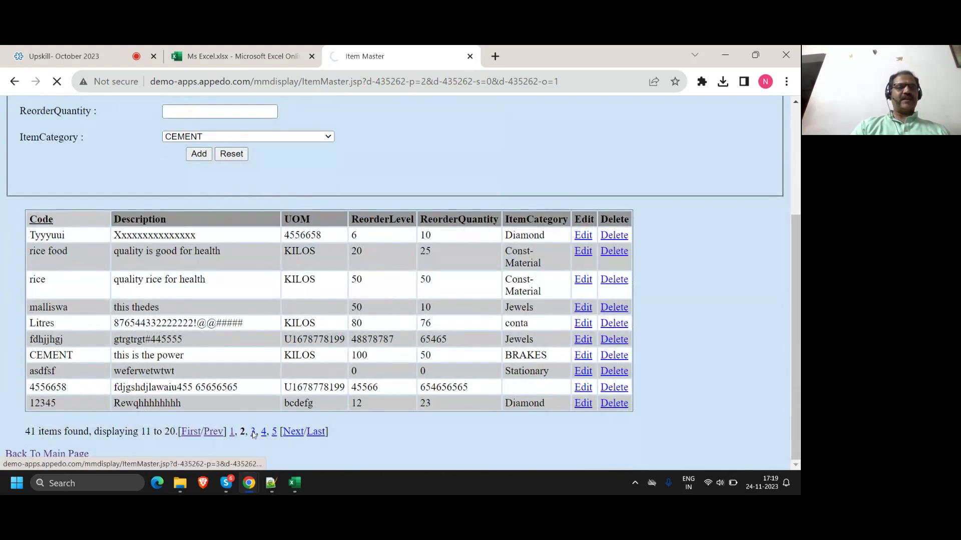
{"action": "scroll", "coordinate": [266, 432], "scroll_direction": "down", "scroll_amount": 4}
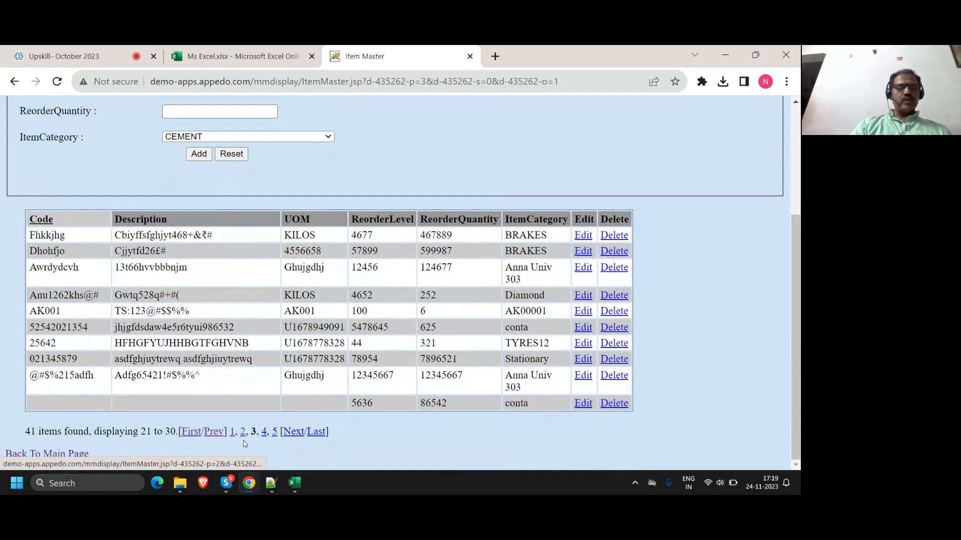
{"action": "left_click", "coordinate": [191, 433]}
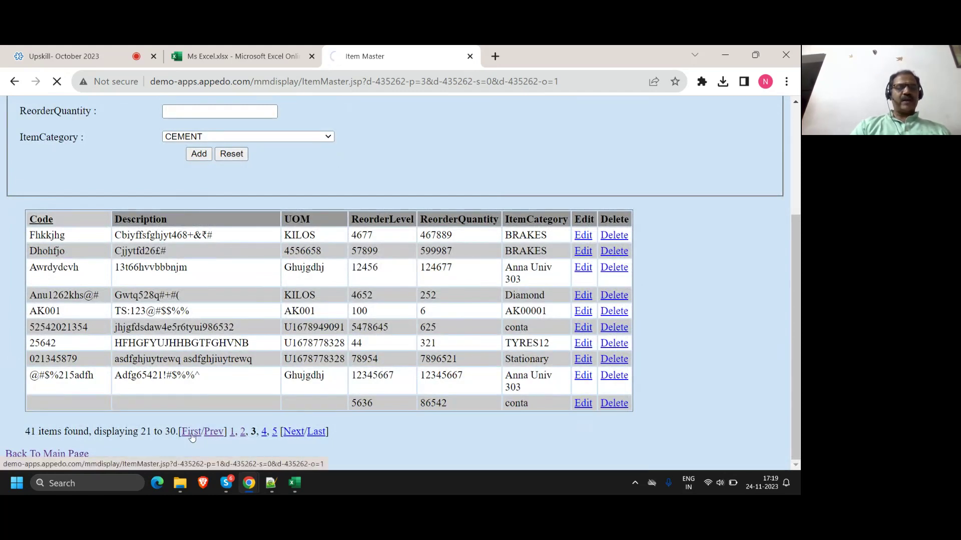
{"action": "scroll", "coordinate": [200, 451], "scroll_direction": "down", "scroll_amount": 3}
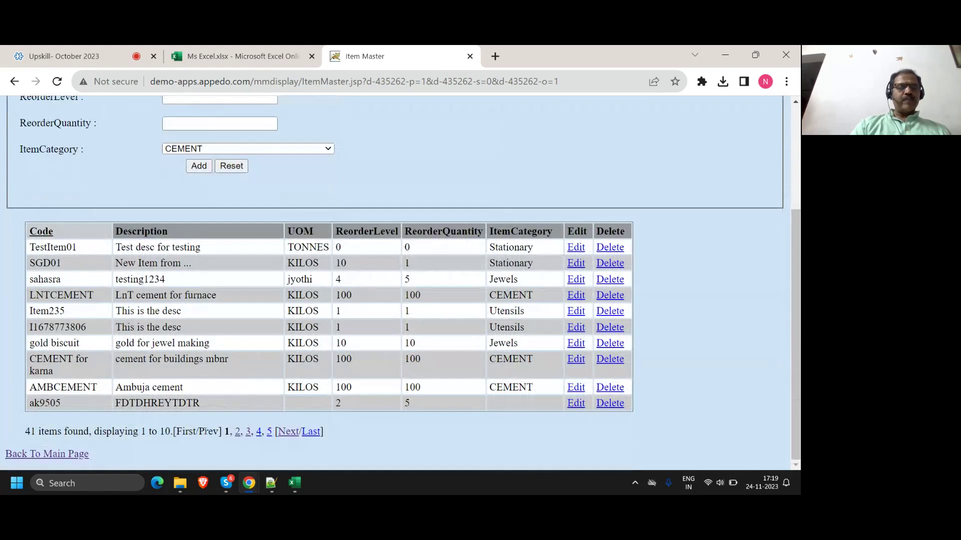
Step: Jump to the last page, then to page 3 showing items 21 to 30
{"action": "left_click_drag", "start_coordinate": [177, 431], "coordinate": [221, 432]}
{"action": "mouse_move", "coordinate": [241, 475]}
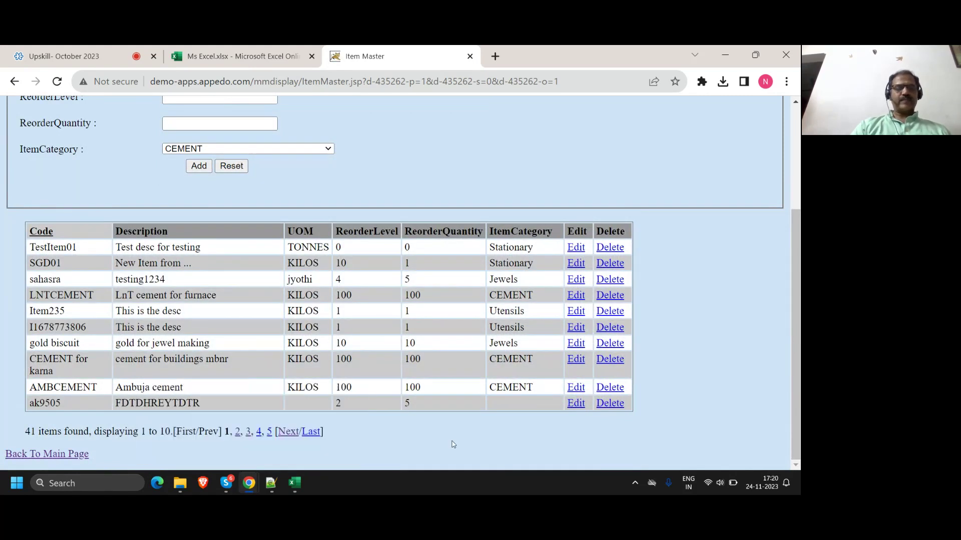
{"action": "left_click", "coordinate": [310, 435]}
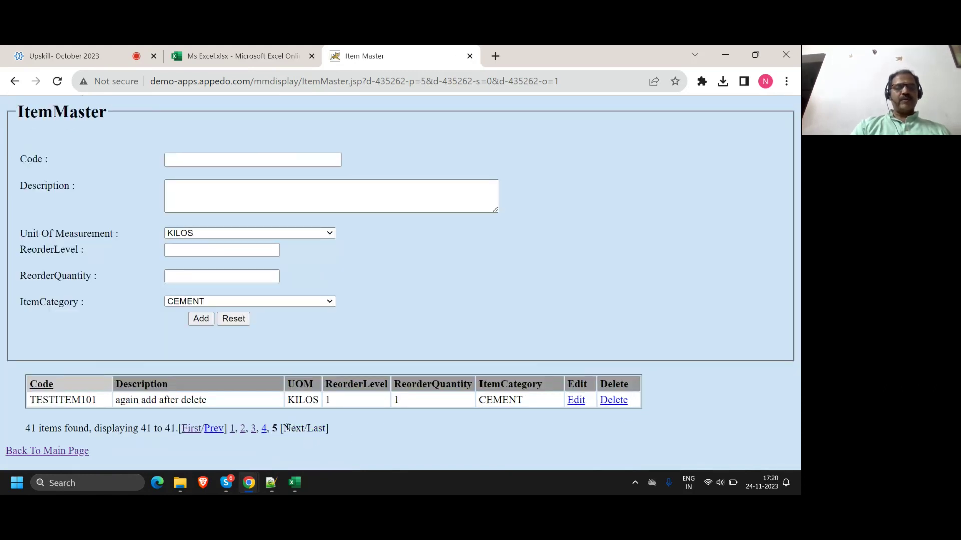
{"action": "left_click_drag", "start_coordinate": [285, 429], "coordinate": [327, 429]}
{"action": "left_click", "coordinate": [343, 441]}
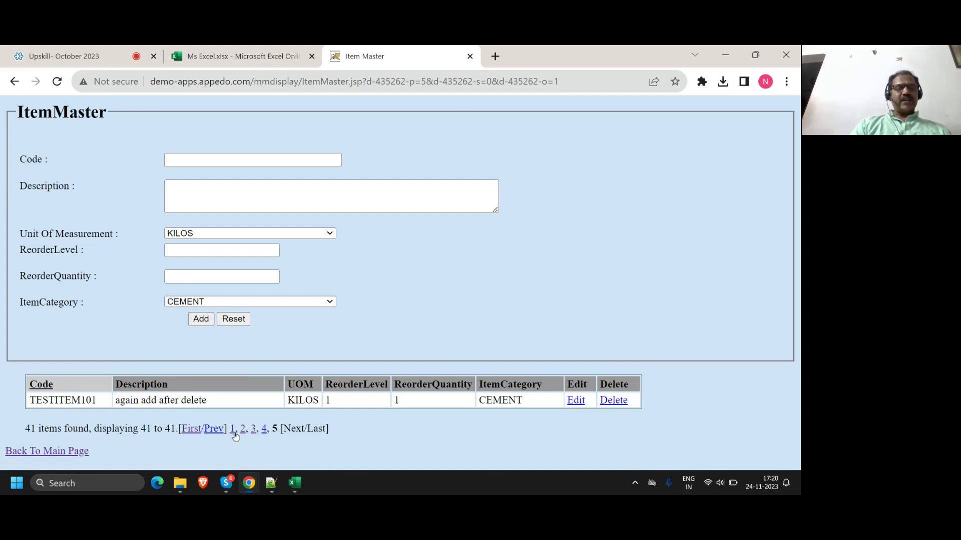
{"action": "left_click", "coordinate": [254, 433]}
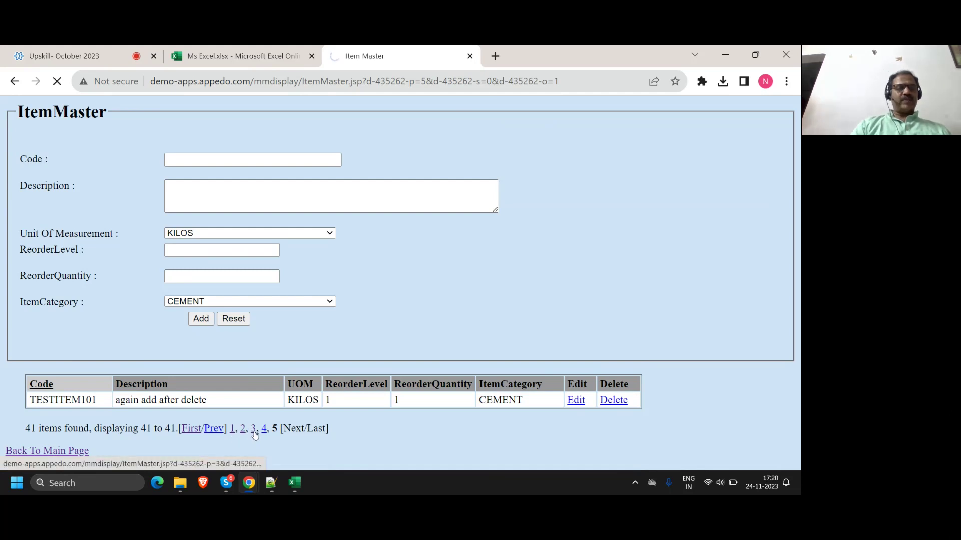
{"action": "scroll", "coordinate": [268, 433], "scroll_direction": "down", "scroll_amount": 3}
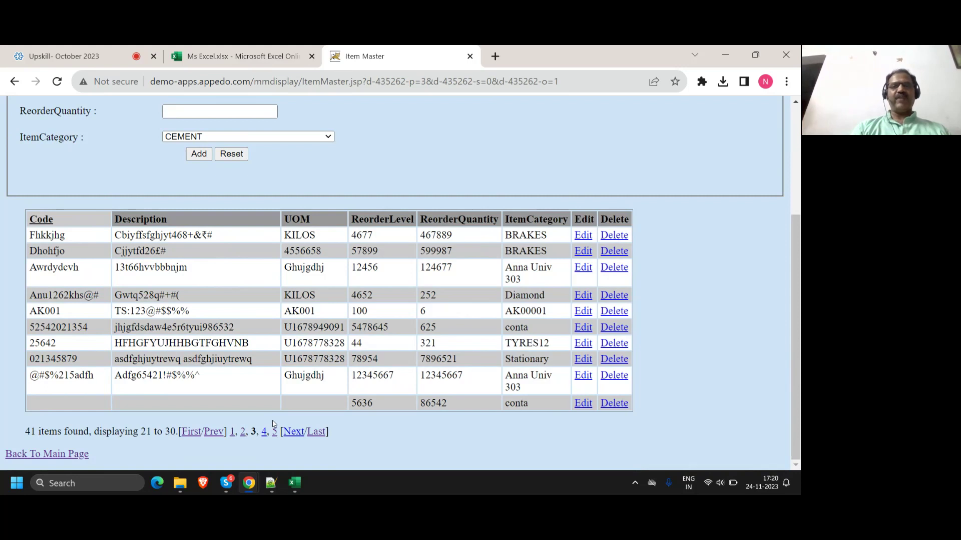
Step: Add '4. Pagination testing' with indented checks: first, prev, last, nextt page, go to exact page number
{"action": "left_click", "coordinate": [265, 488]}
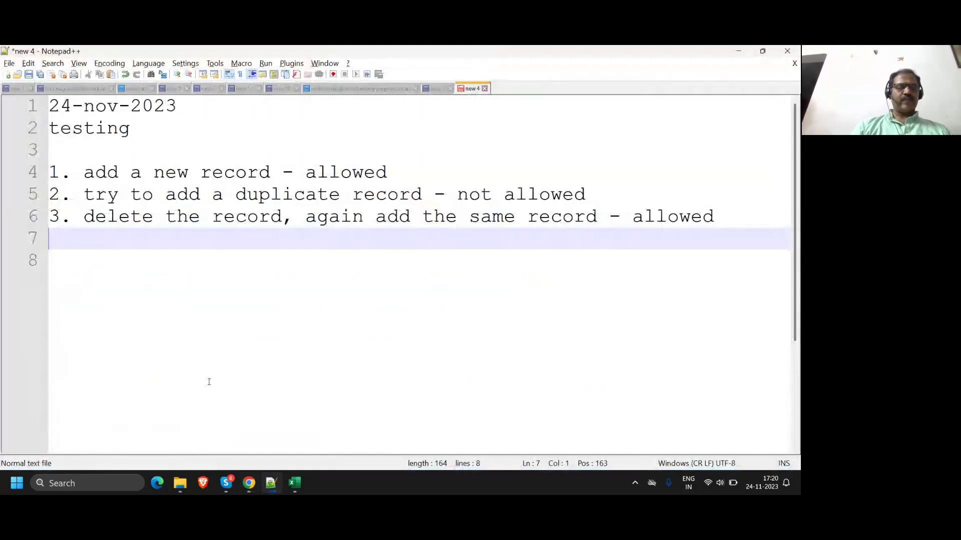
{"action": "type", "text": "4. Pagina"}
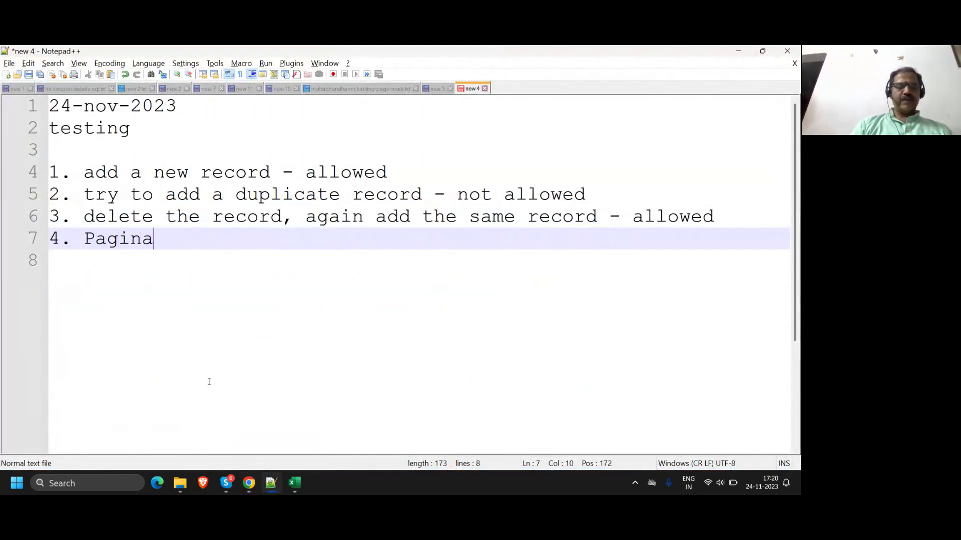
{"action": "type", "text": "tion testing"}
{"action": "key", "text": "Return"}
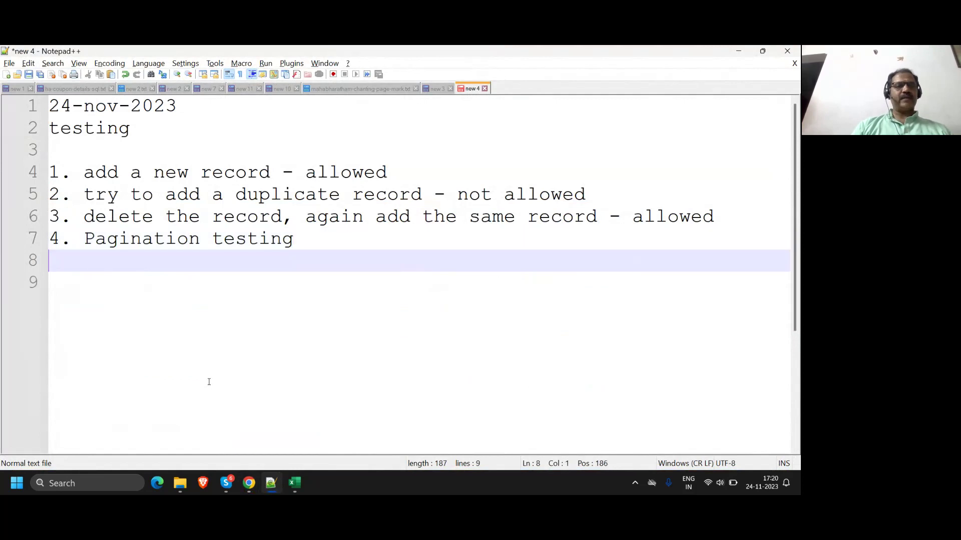
{"action": "key", "text": "Tab"}
{"action": "type", "text": "first "}
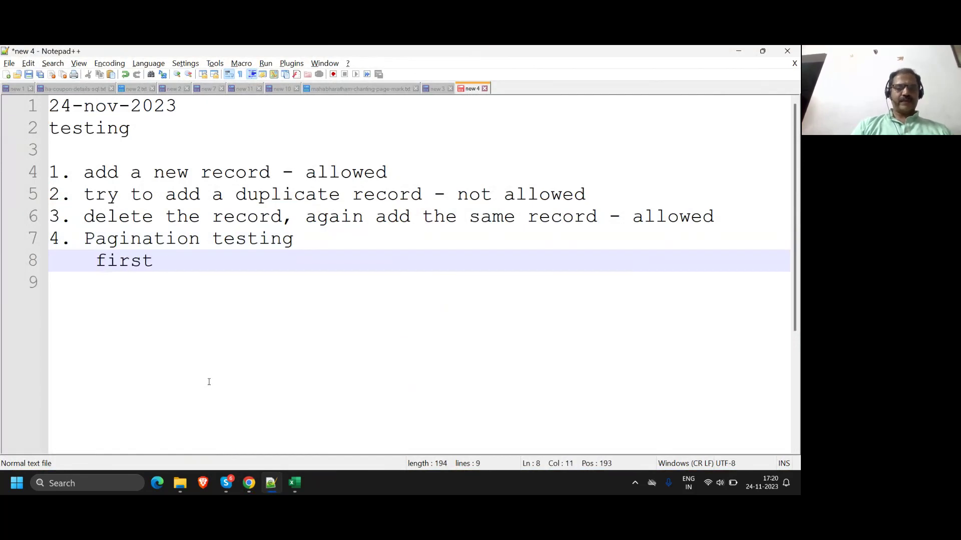
{"action": "type", "text": "page"}
{"action": "key", "text": "Return"}
{"action": "type", "text": "prev "}
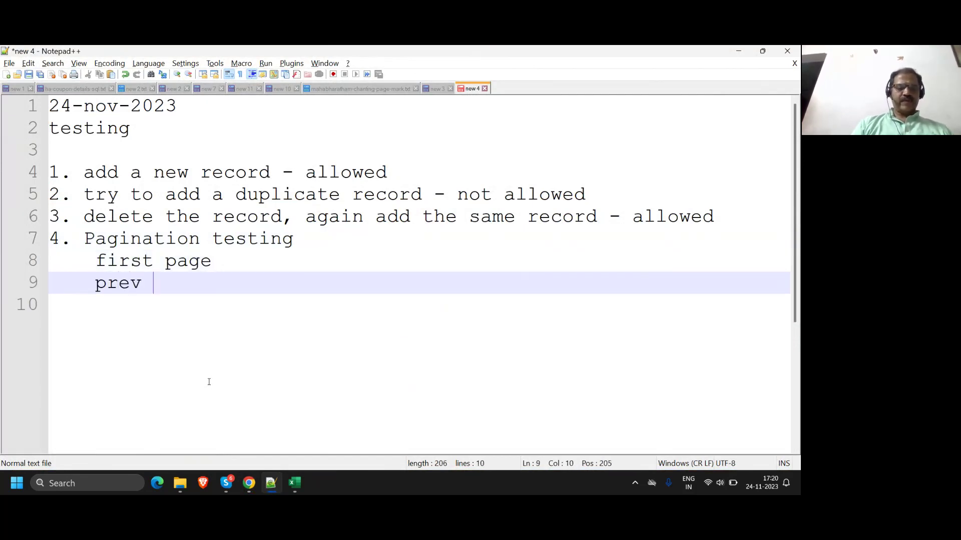
{"action": "type", "text": "page"}
{"action": "key", "text": "Return"}
{"action": "key", "text": "Return"}
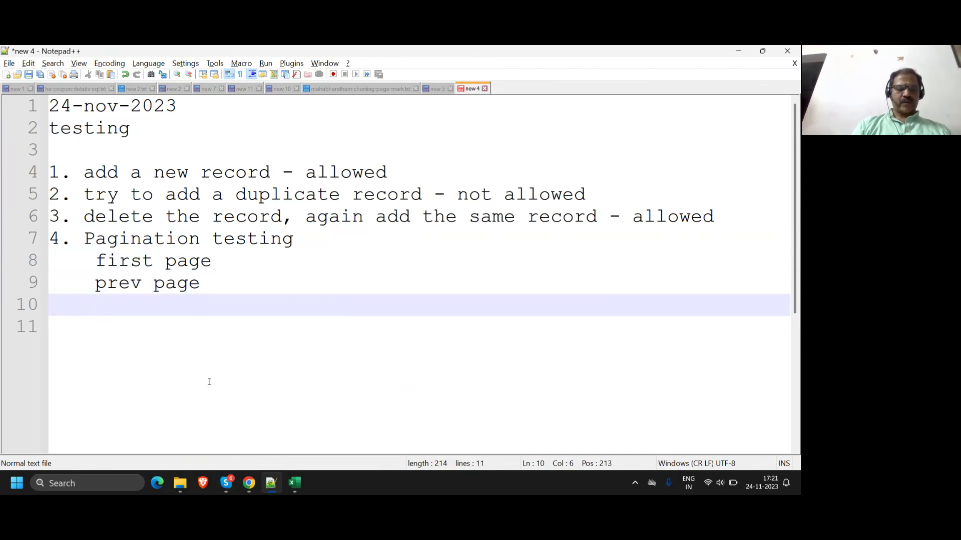
{"action": "type", "text": "last page"}
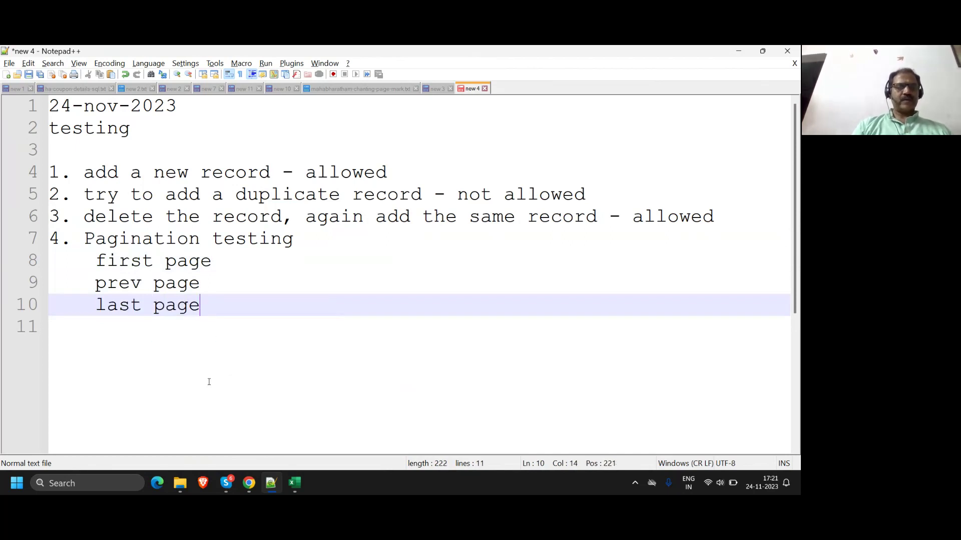
{"action": "key", "text": "Return"}
{"action": "type", "text": "nextt page"}
{"action": "key", "text": "Return"}
{"action": "key", "text": "Return"}
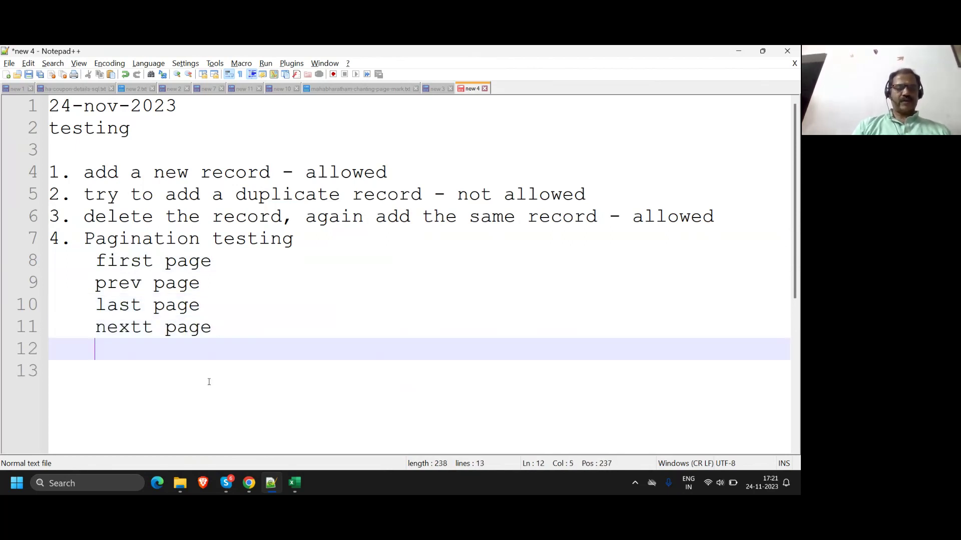
{"action": "type", "text": "go to exac"}
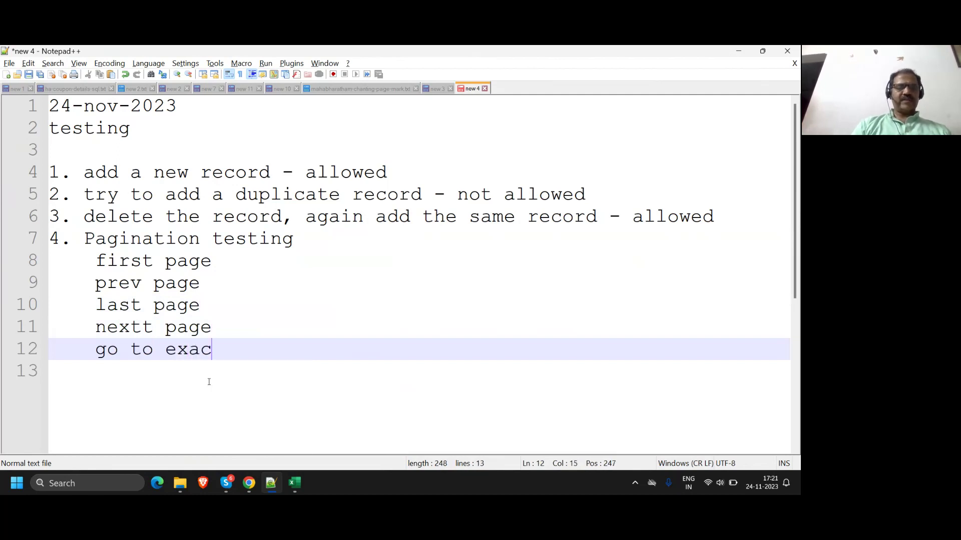
{"action": "type", "text": "t page number"}
{"action": "key", "text": "Return"}
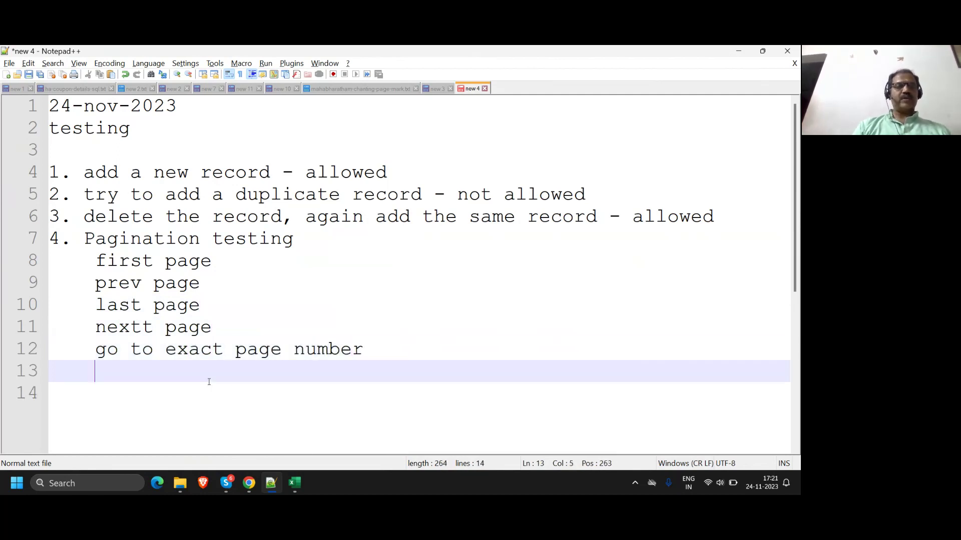
{"action": "key", "text": "BackSpace"}
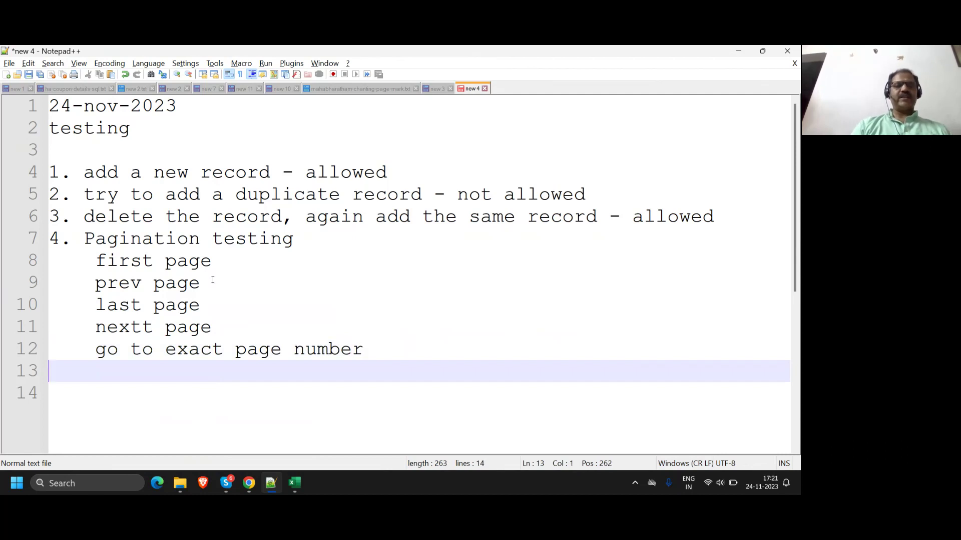
Step: Append 'on any grid' to case 4 and add '5. sort on grid'
{"action": "left_click", "coordinate": [315, 240]}
{"action": "type", "text": "on any grid"}
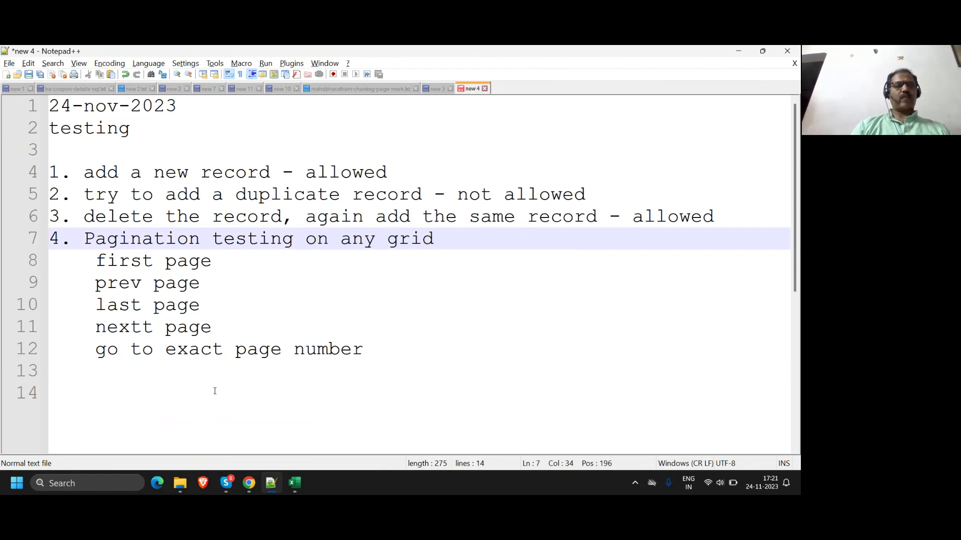
{"action": "left_click", "coordinate": [124, 367]}
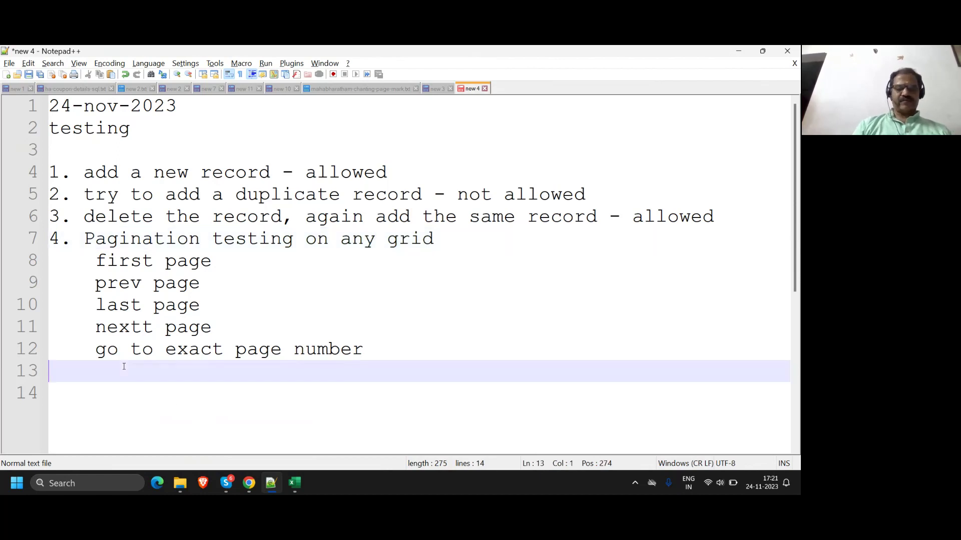
{"action": "type", "text": "5. sort"}
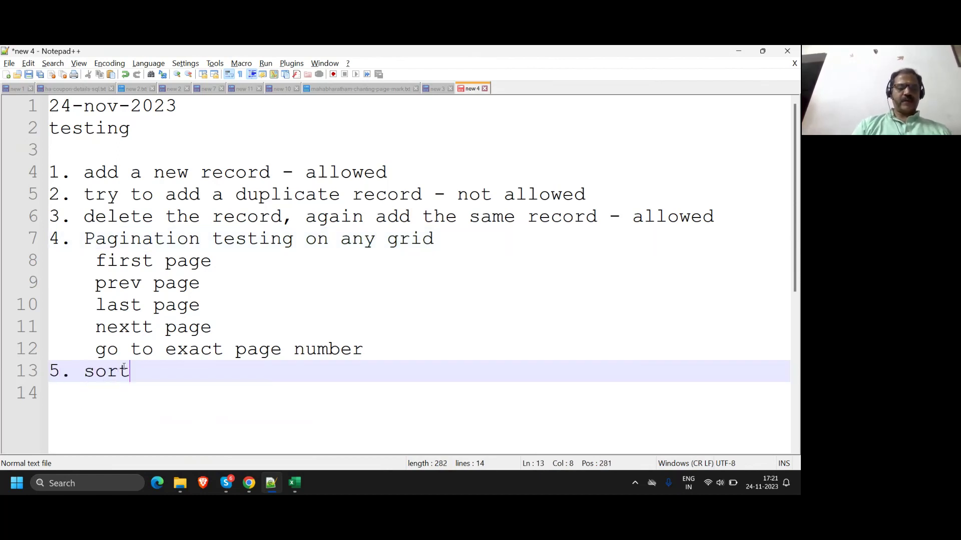
{"action": "type", "text": " on grid"}
{"action": "key", "text": "Return"}
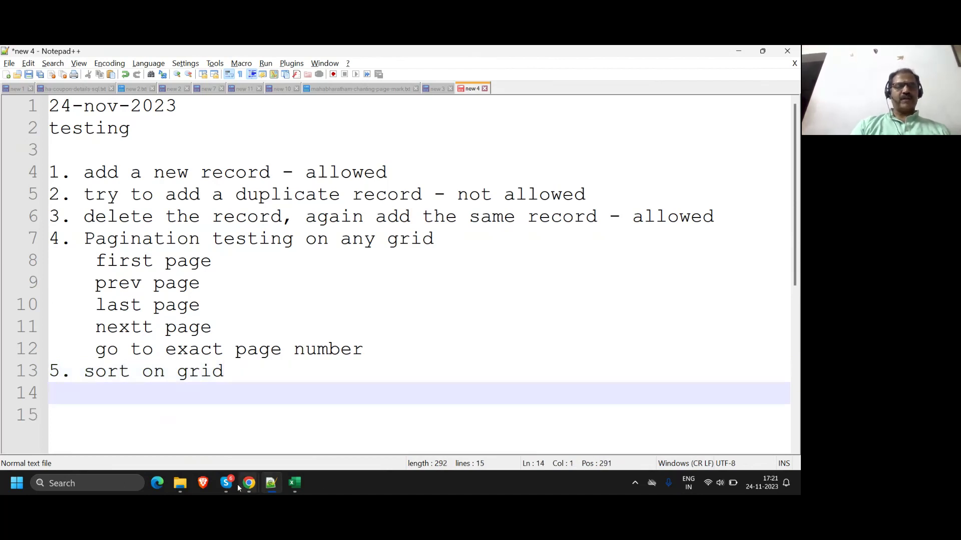
Step: Sort the Item Master list by Code, then go back to the main menu
{"action": "mouse_move", "coordinate": [247, 486]}
{"action": "left_click", "coordinate": [214, 411]}
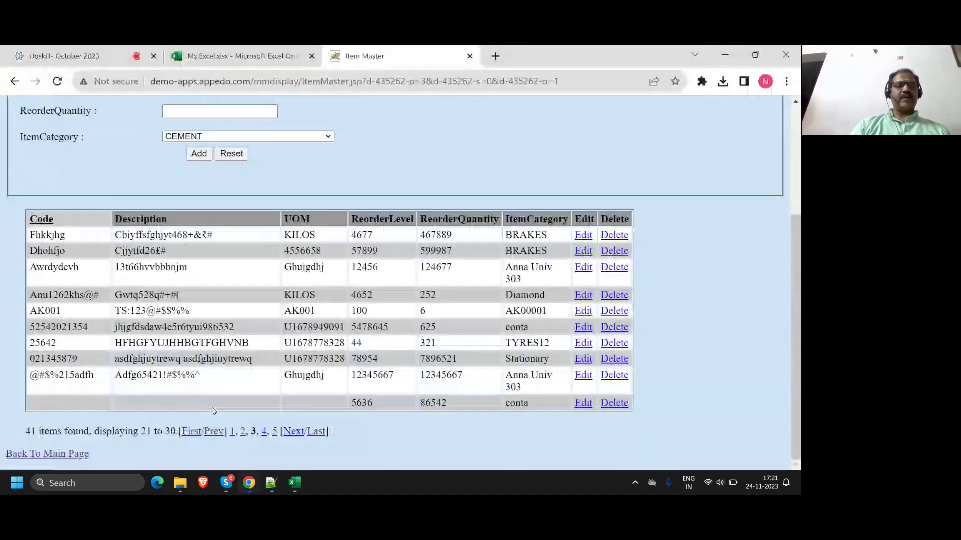
{"action": "left_click", "coordinate": [42, 220]}
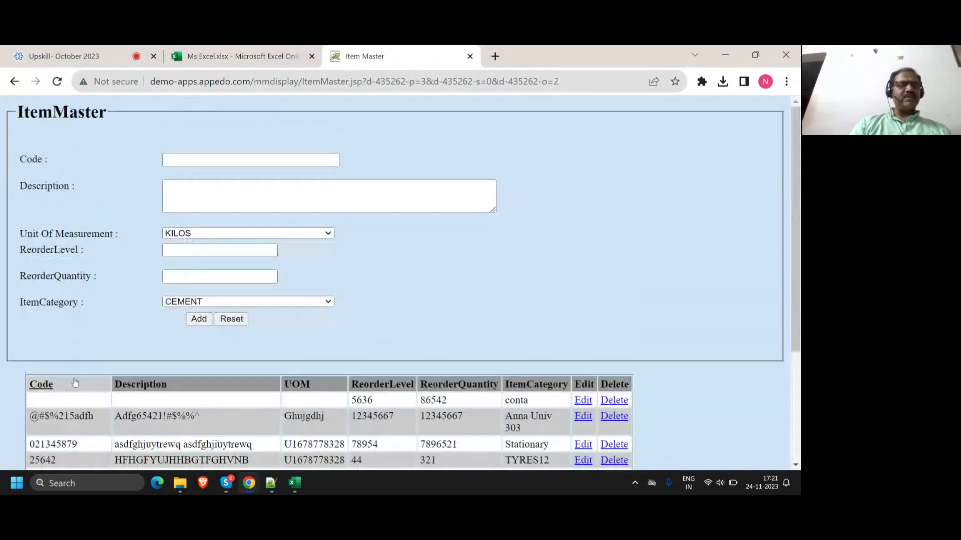
{"action": "scroll", "coordinate": [75, 383], "scroll_direction": "down", "scroll_amount": 4}
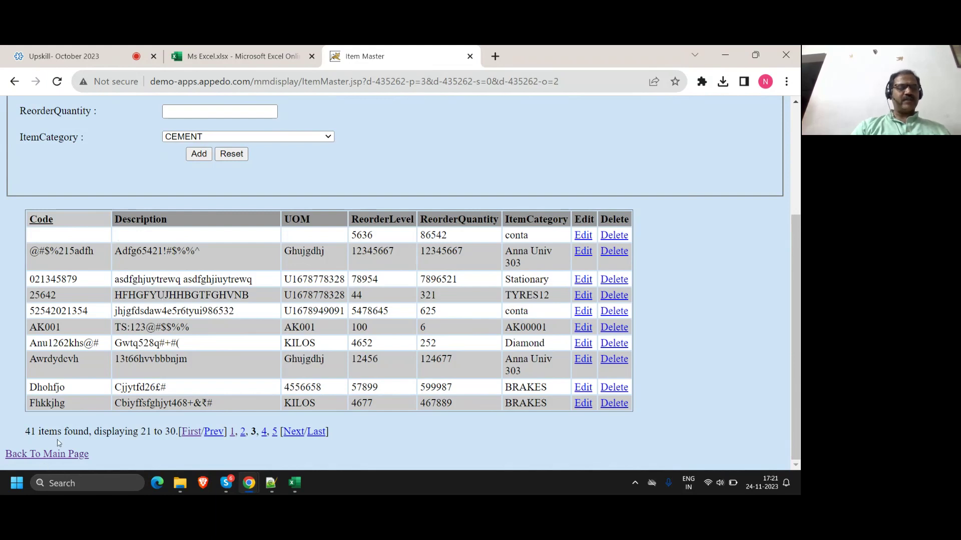
{"action": "left_click", "coordinate": [57, 454]}
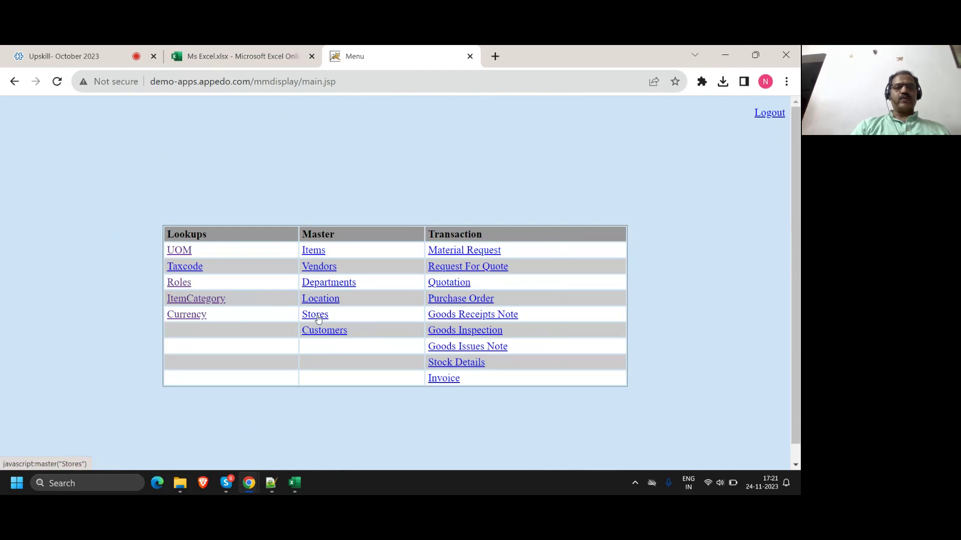
Step: Open the Customers master list and look over its records
{"action": "left_click", "coordinate": [319, 334]}
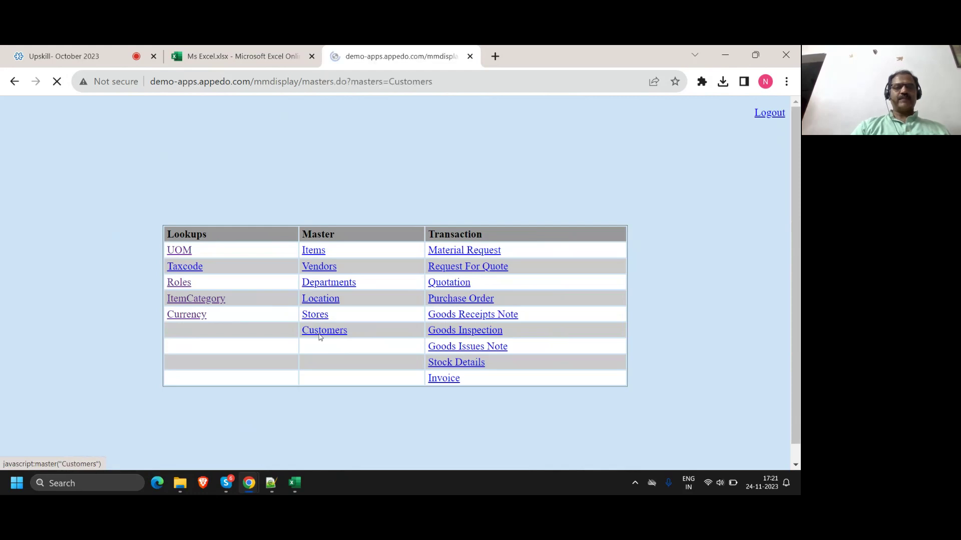
{"action": "scroll", "coordinate": [320, 337], "scroll_direction": "down", "scroll_amount": 7}
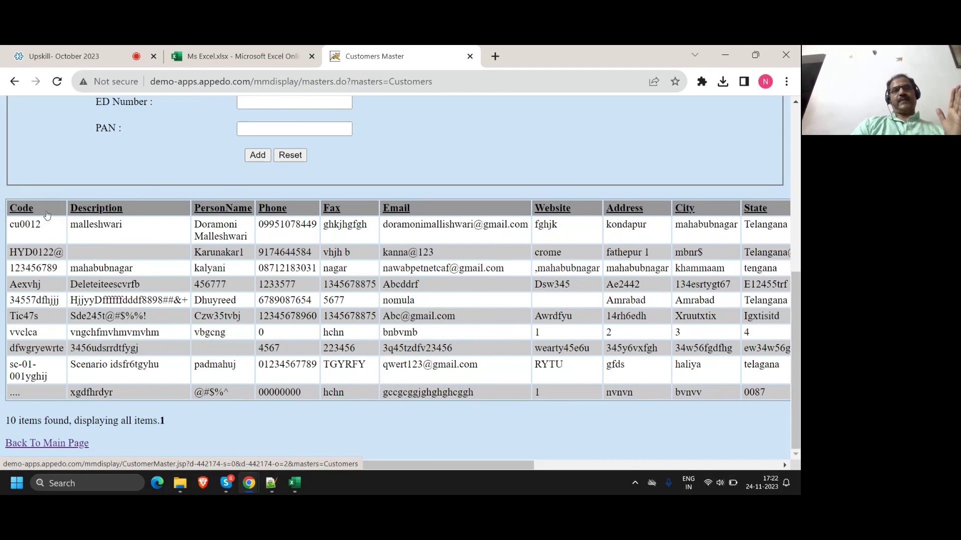
{"action": "scroll", "coordinate": [218, 262], "scroll_direction": "up", "scroll_amount": 7}
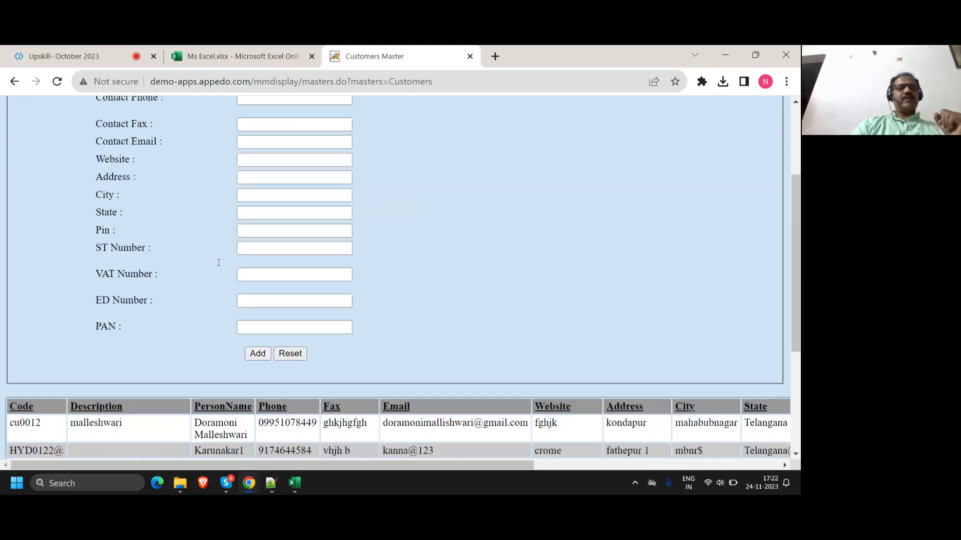
{"action": "scroll", "coordinate": [219, 262], "scroll_direction": "down", "scroll_amount": 7}
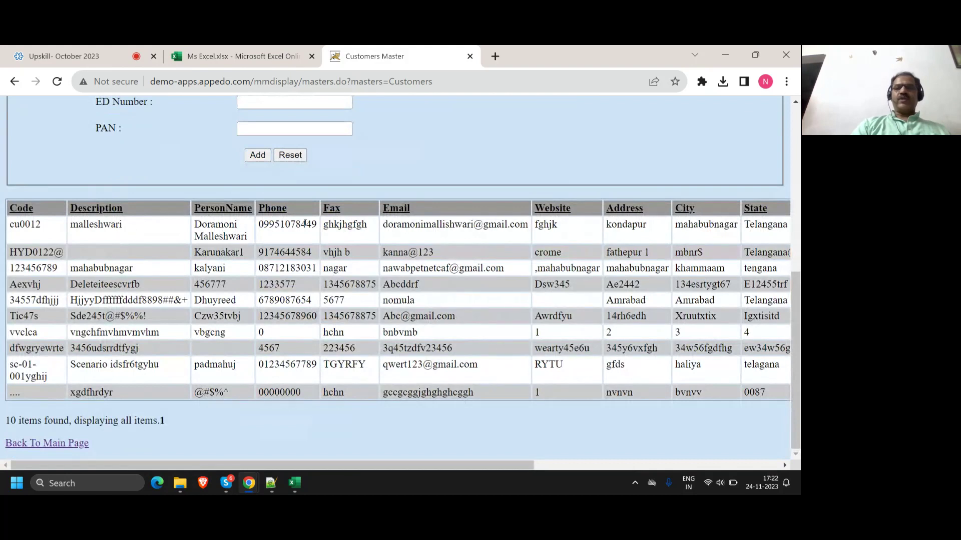
Step: Sort the customer table by City, then by Phone in descending order
{"action": "left_click", "coordinate": [681, 213]}
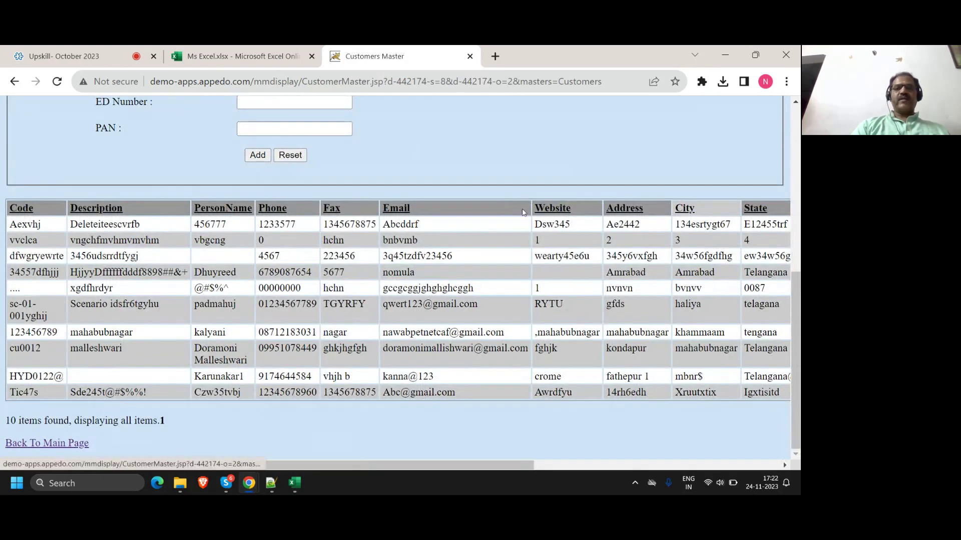
{"action": "left_click", "coordinate": [278, 215]}
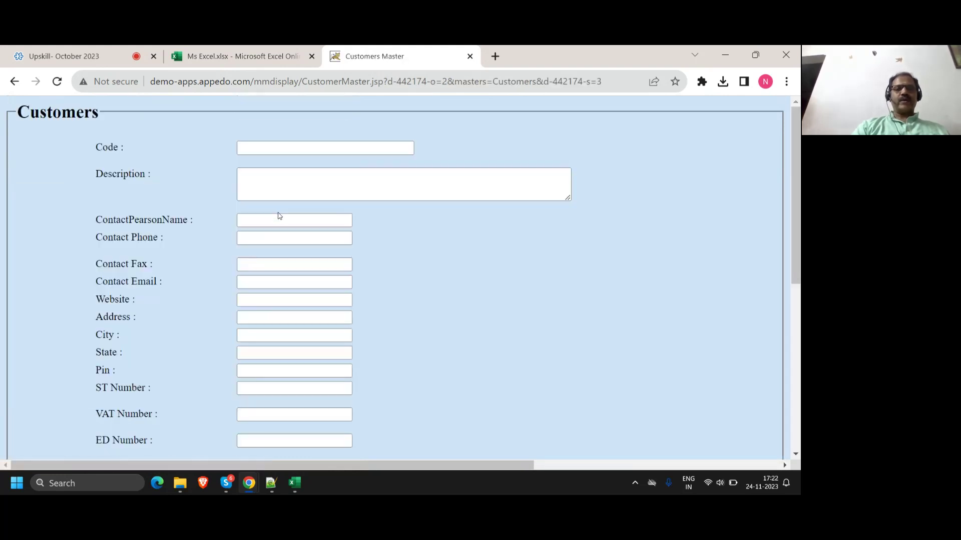
{"action": "scroll", "coordinate": [277, 214], "scroll_direction": "down", "scroll_amount": 6}
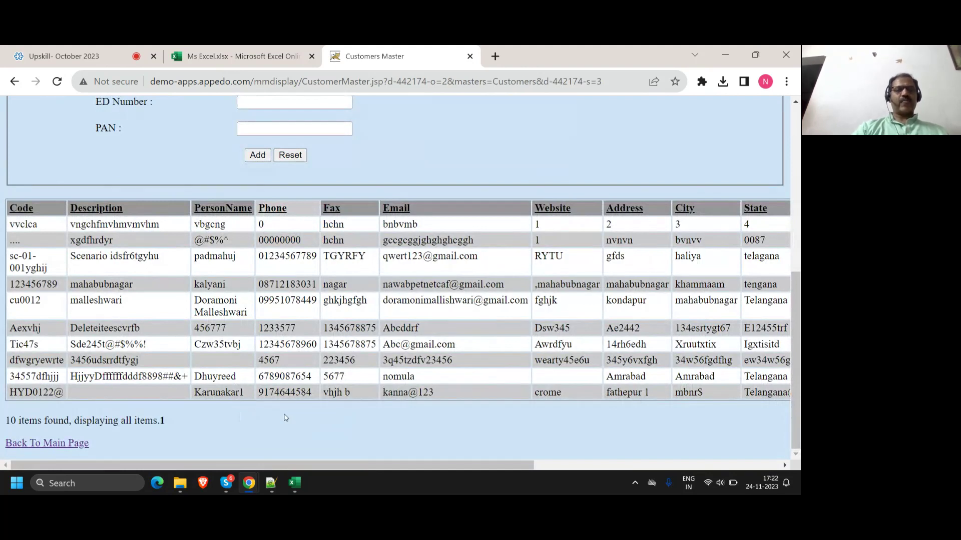
{"action": "left_click", "coordinate": [270, 208]}
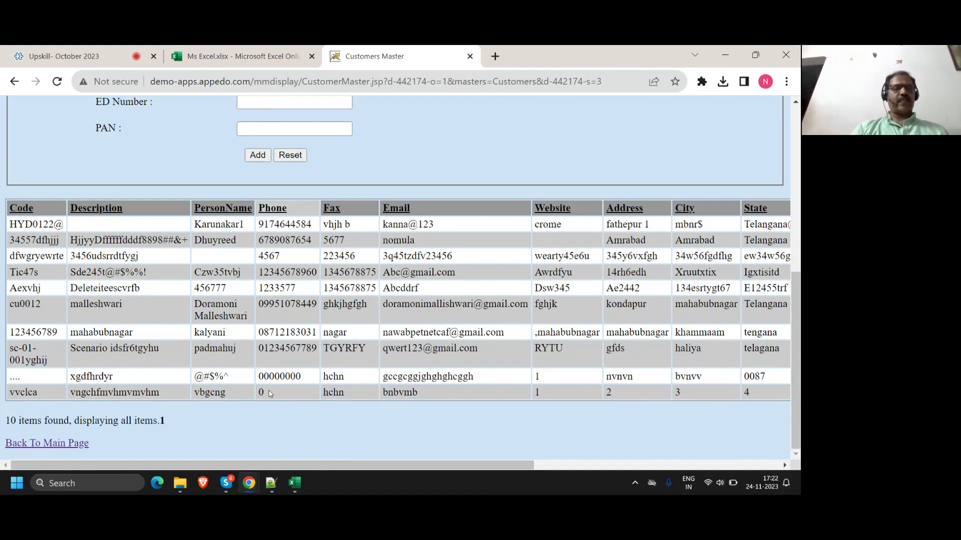
Step: Under item 5, add indented lines 'every column that allows sorting', 'ascending order' and 'descending order'
{"action": "left_click", "coordinate": [272, 483]}
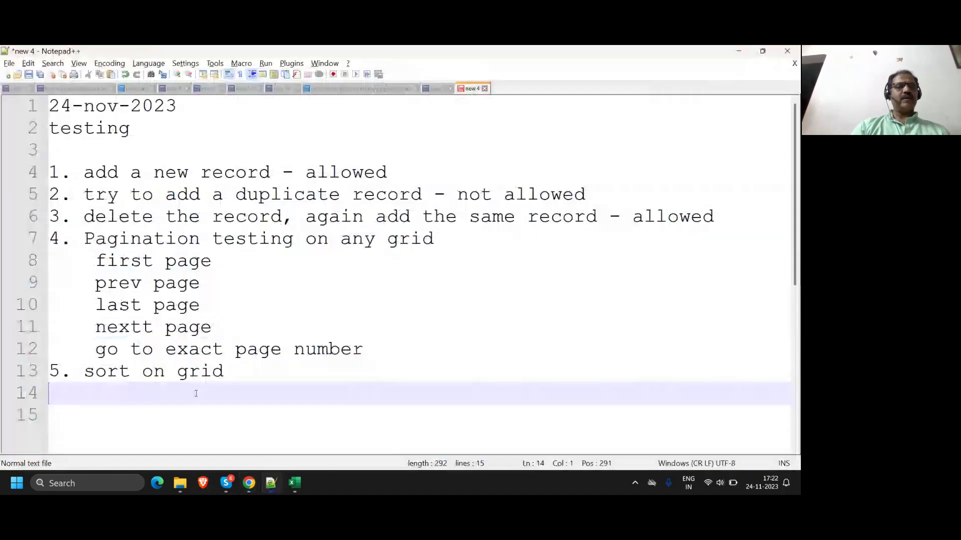
{"action": "key", "text": "Tab"}
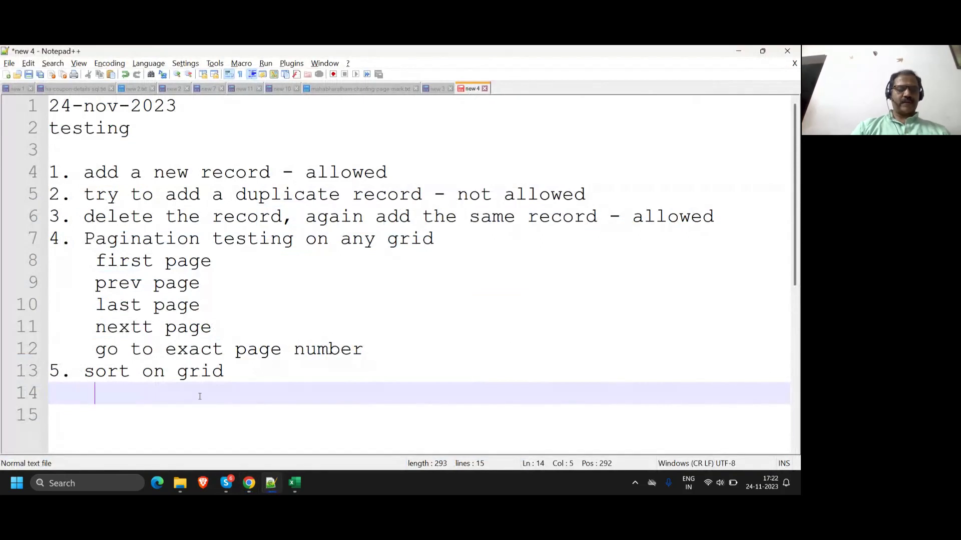
{"action": "type", "text": "every column that al"}
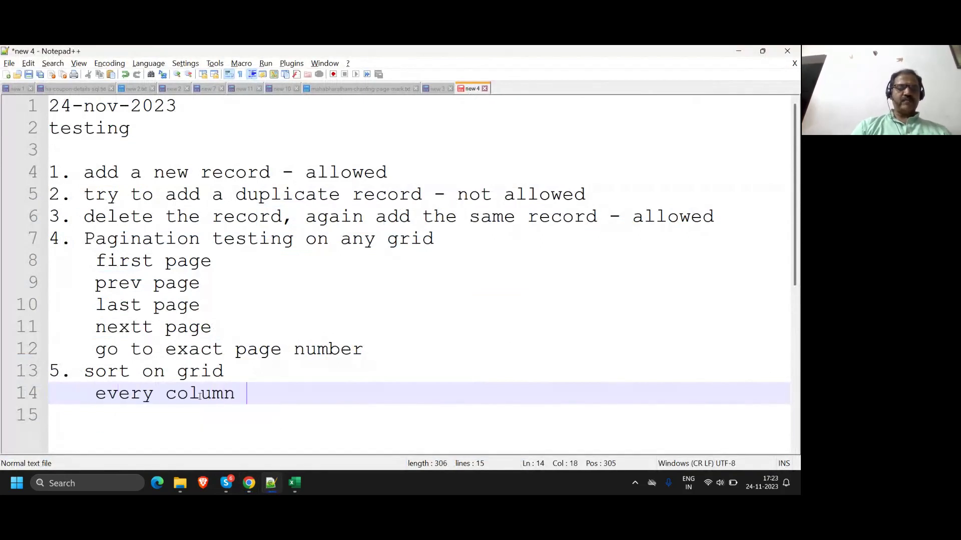
{"action": "type", "text": "sorting -"}
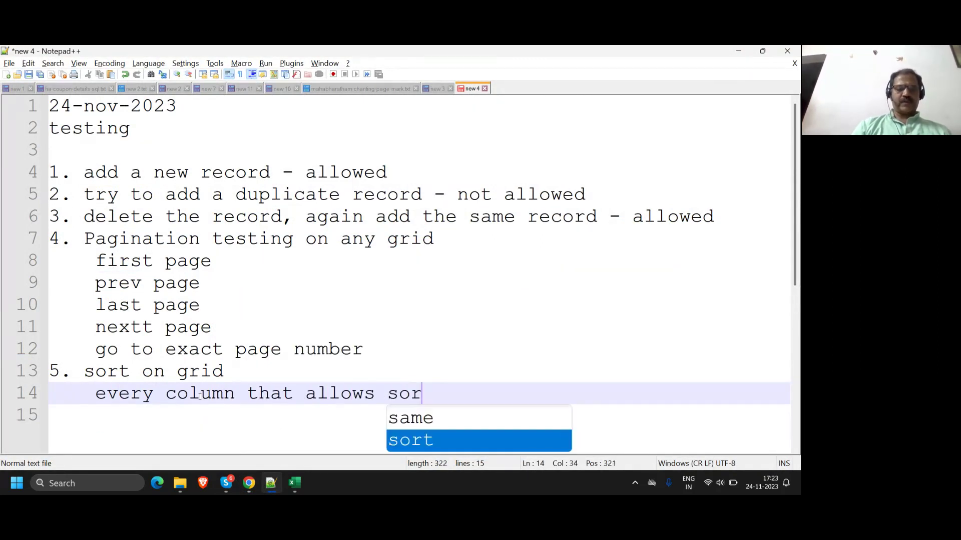
{"action": "key", "text": "BackSpace"}
{"action": "key", "text": "BackSpace"}
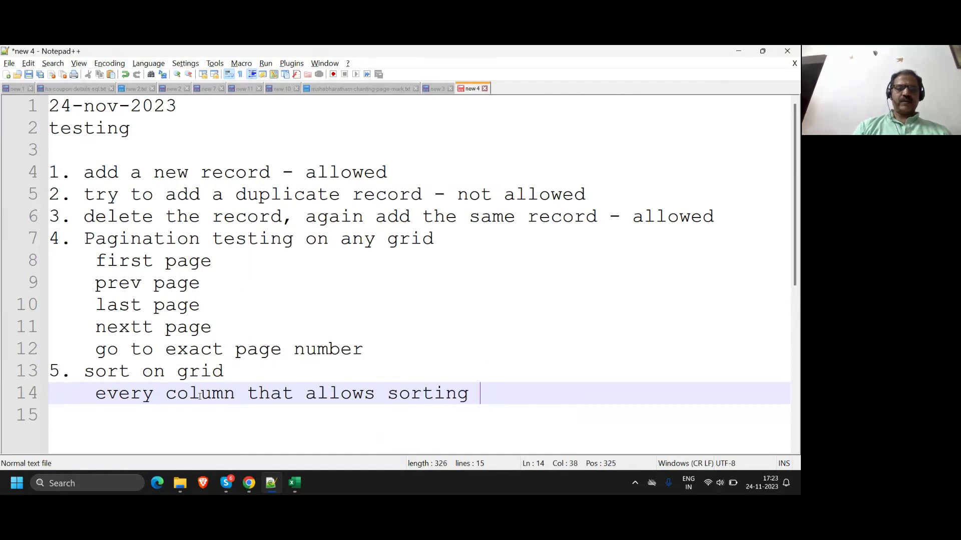
{"action": "key", "text": "Return"}
{"action": "type", "text": "asc"}
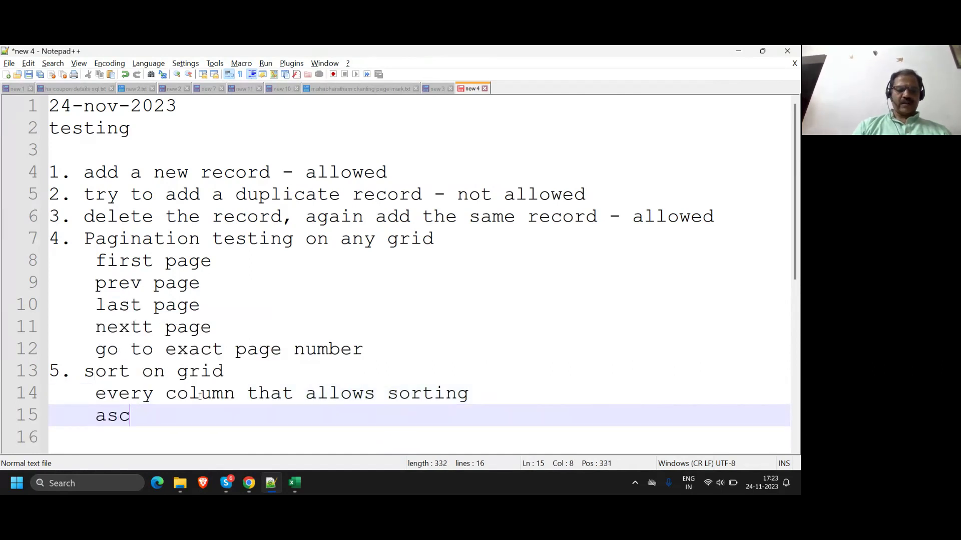
{"action": "type", "text": "ending order"}
{"action": "key", "text": "Return"}
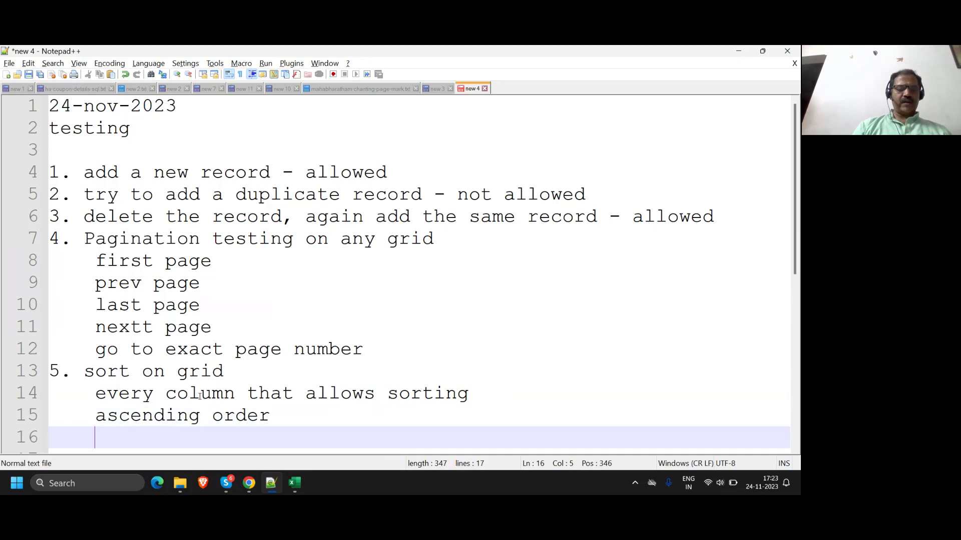
{"action": "type", "text": "descending order"}
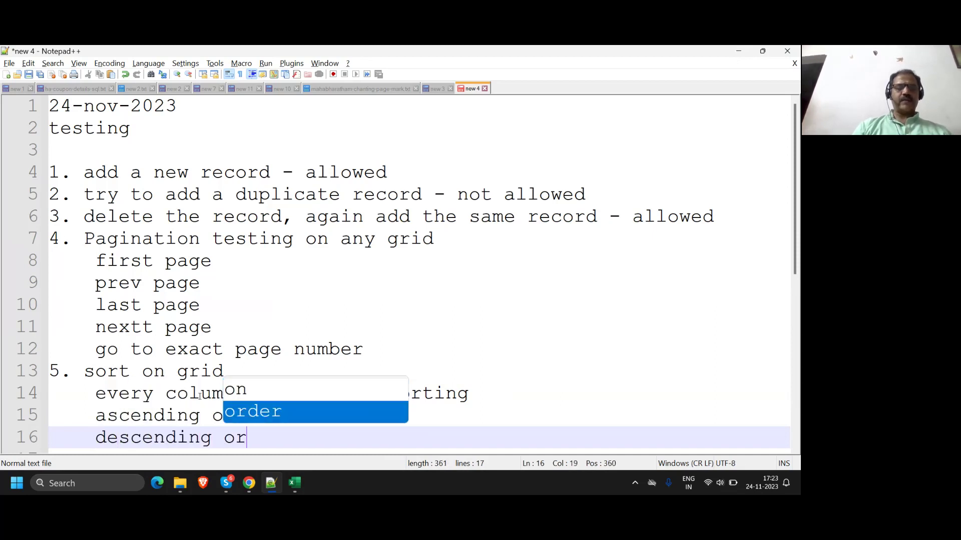
{"action": "key", "text": "Return"}
{"action": "key", "text": "Return"}
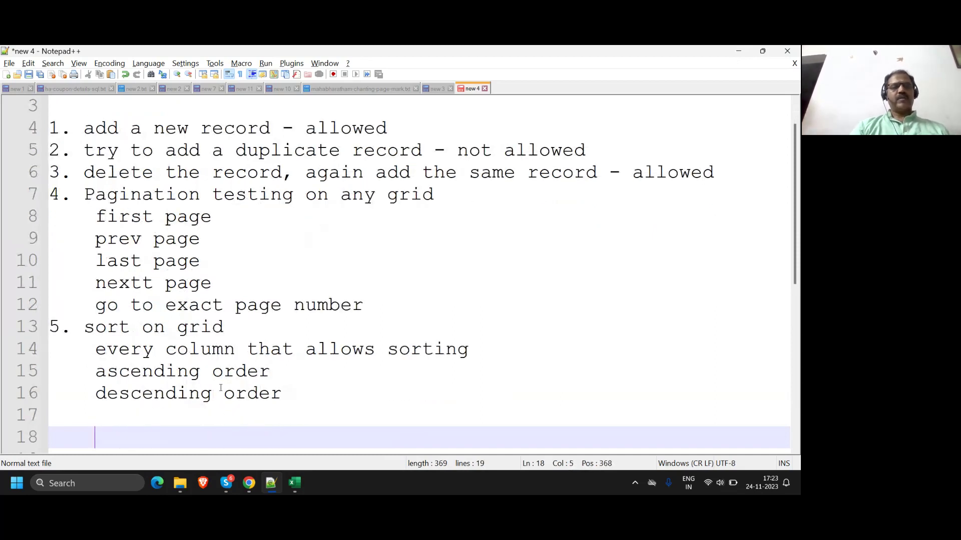
Step: Sort the Customers Master table by Fax, then go back to the Phone-sorted view
{"action": "mouse_move", "coordinate": [255, 488]}
{"action": "left_click", "coordinate": [237, 440]}
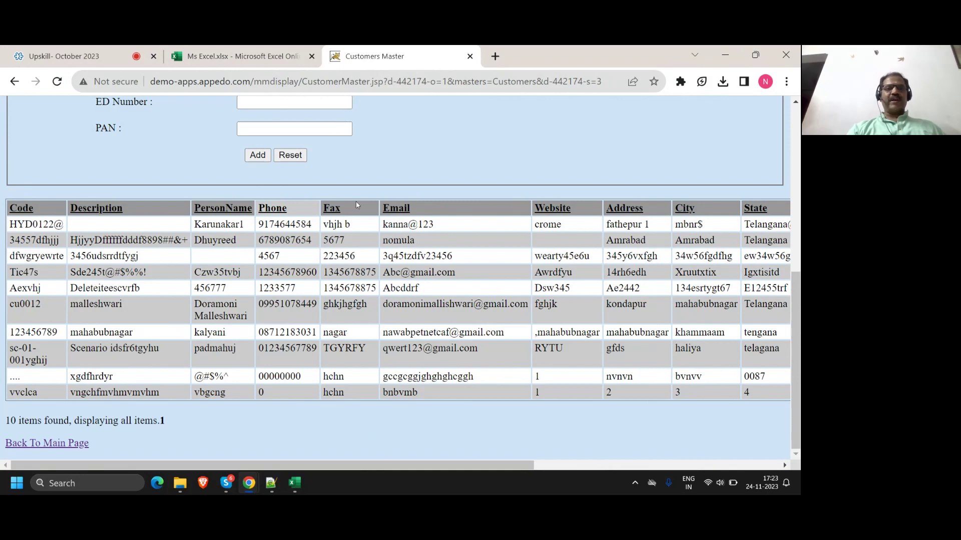
{"action": "left_click", "coordinate": [334, 208]}
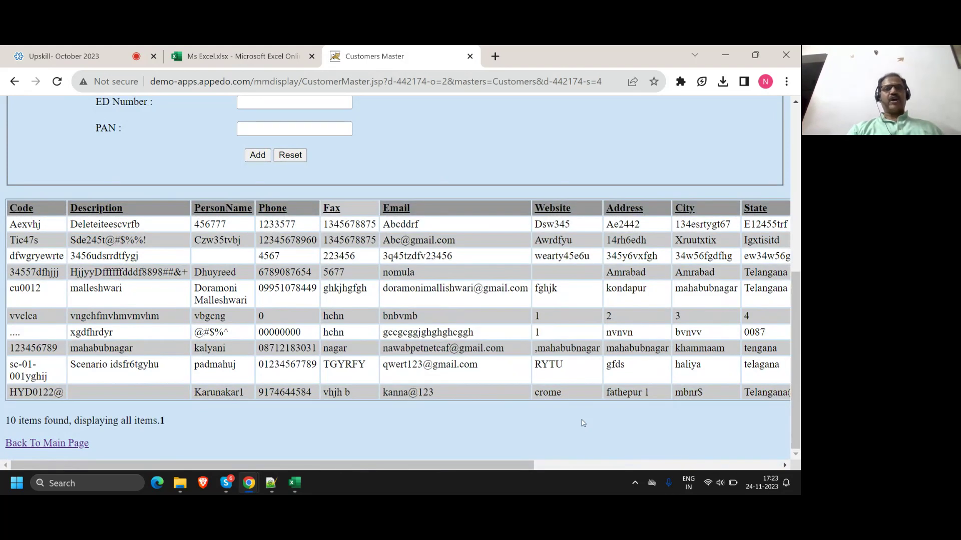
{"action": "scroll", "coordinate": [433, 366], "scroll_direction": "up", "scroll_amount": 7}
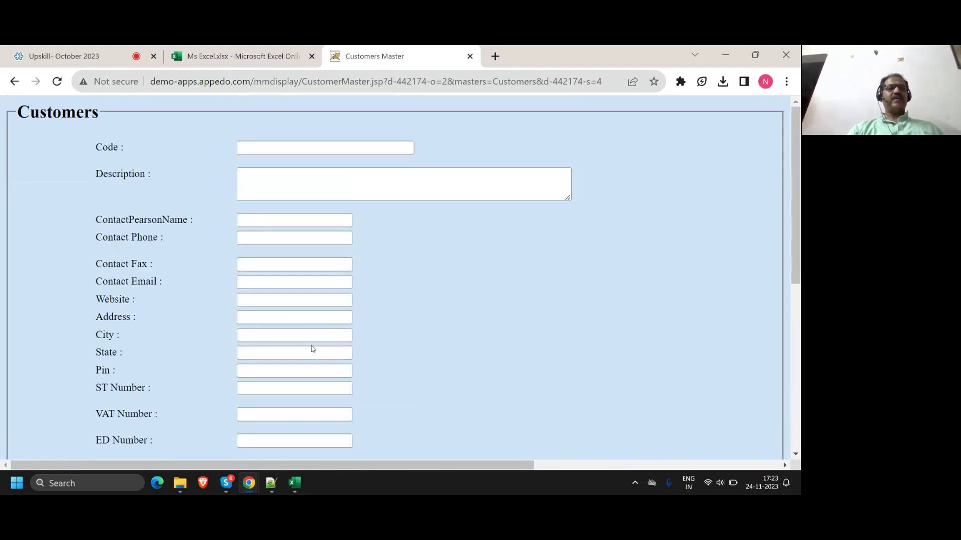
{"action": "left_click", "coordinate": [16, 83]}
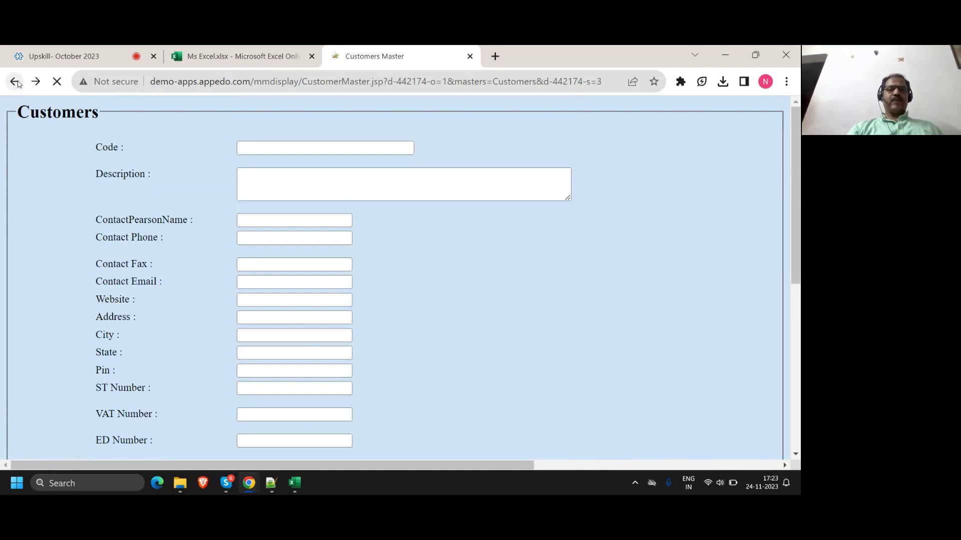
Step: Return to the main menu, open the Currency lookup list, then bring Notepad++ forward
{"action": "left_click", "coordinate": [66, 446]}
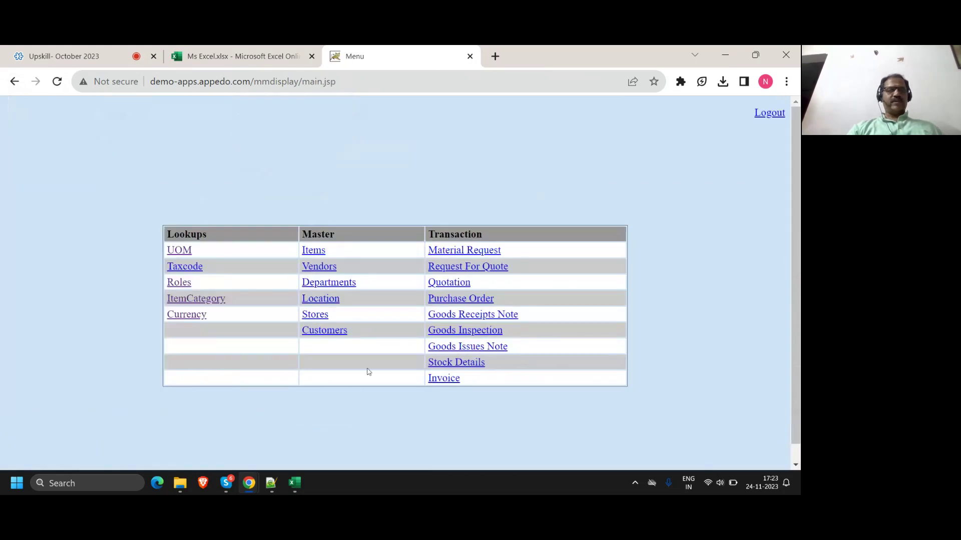
{"action": "left_click", "coordinate": [198, 316]}
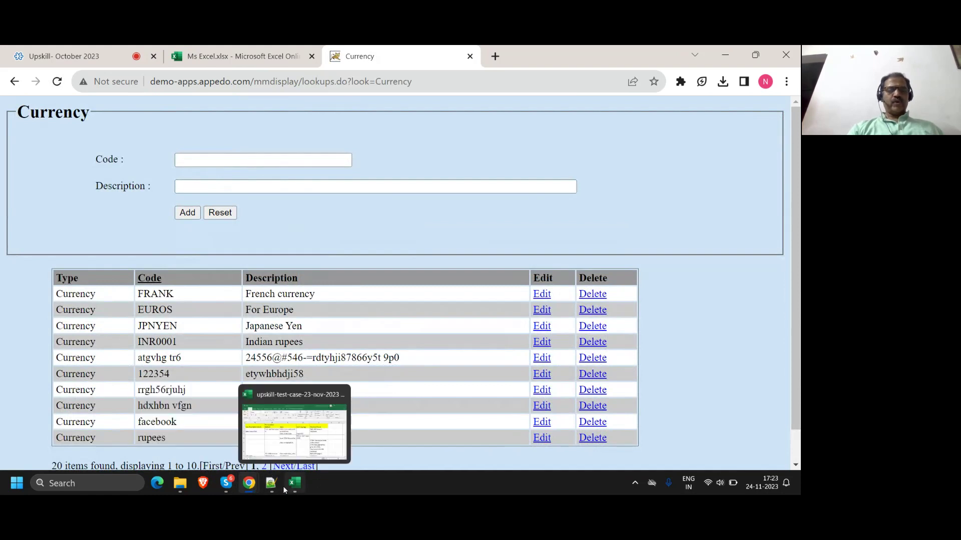
{"action": "left_click", "coordinate": [271, 483]}
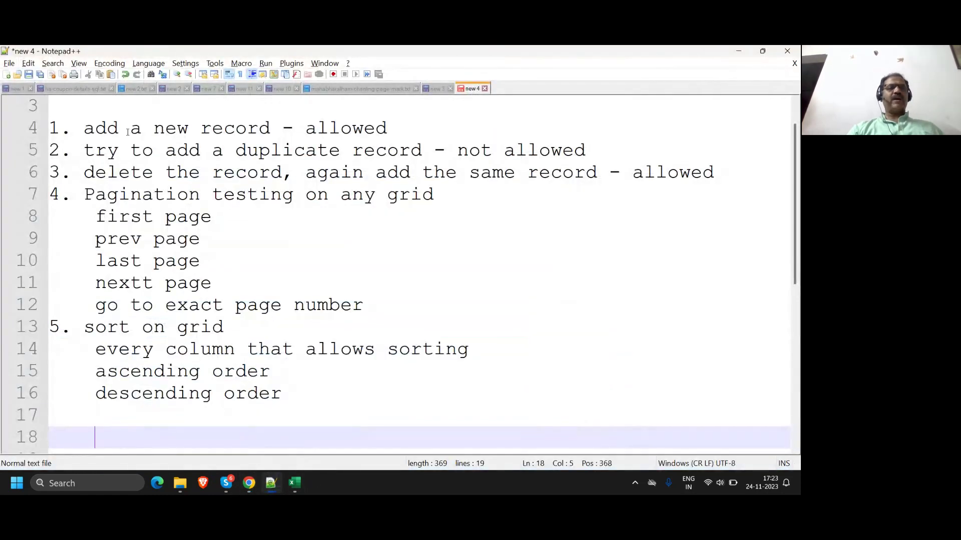
Step: Add an unindented '6. search option' line after 'descending order'
{"action": "left_click", "coordinate": [131, 173]}
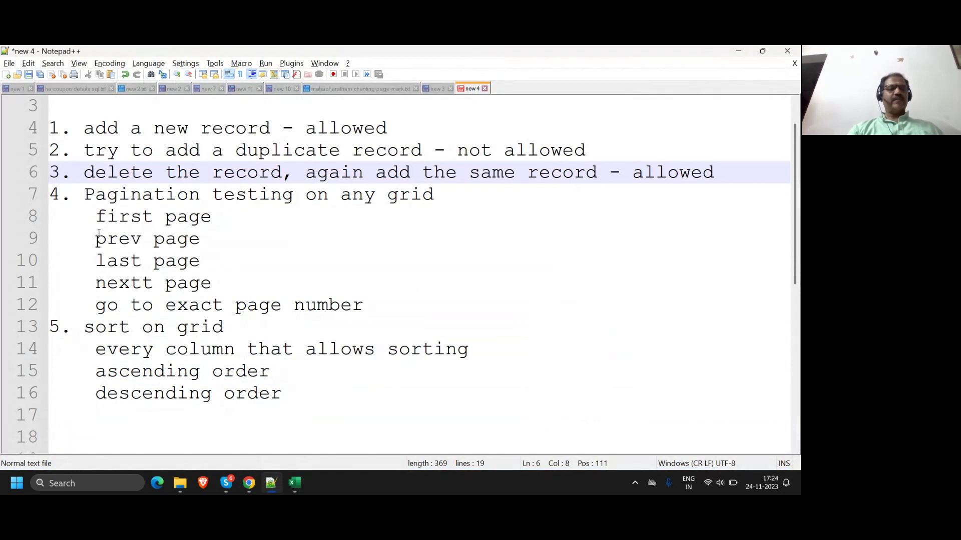
{"action": "left_click", "coordinate": [96, 195]}
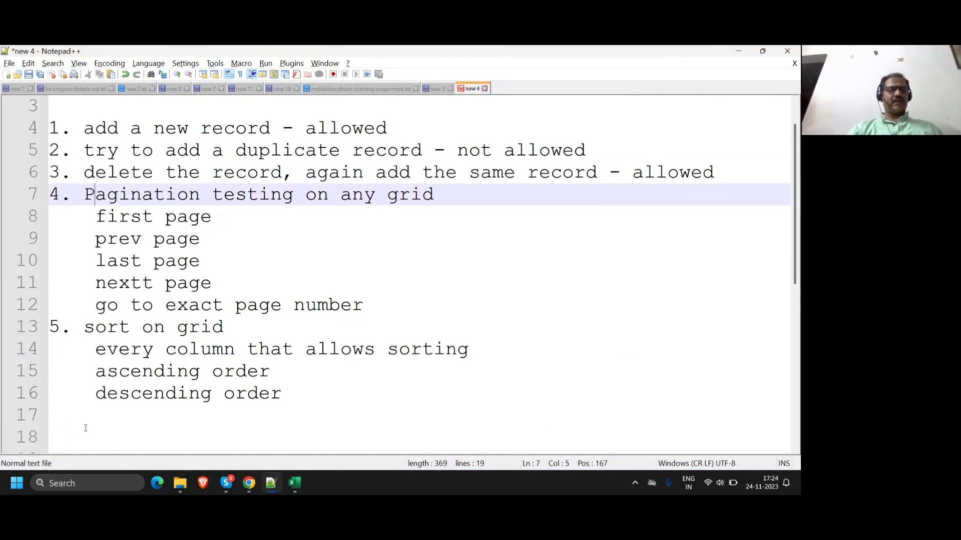
{"action": "left_click", "coordinate": [86, 416]}
{"action": "key", "text": "BackSpace"}
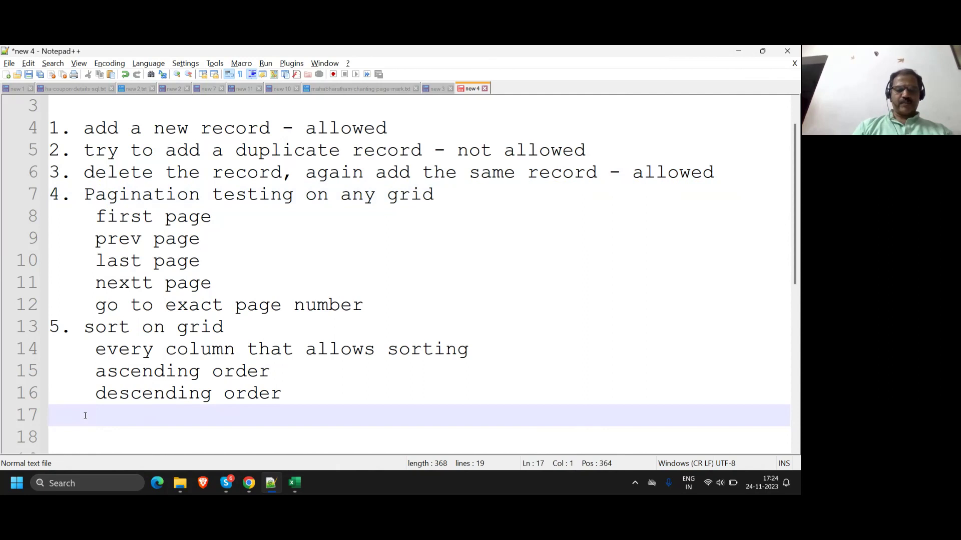
{"action": "type", "text": "5"}
{"action": "key", "text": "BackSpace"}
{"action": "key", "text": "BackSpace"}
{"action": "type", "text": "6"}
{"action": "key", "text": "BackSpace"}
{"action": "key", "text": "Return"}
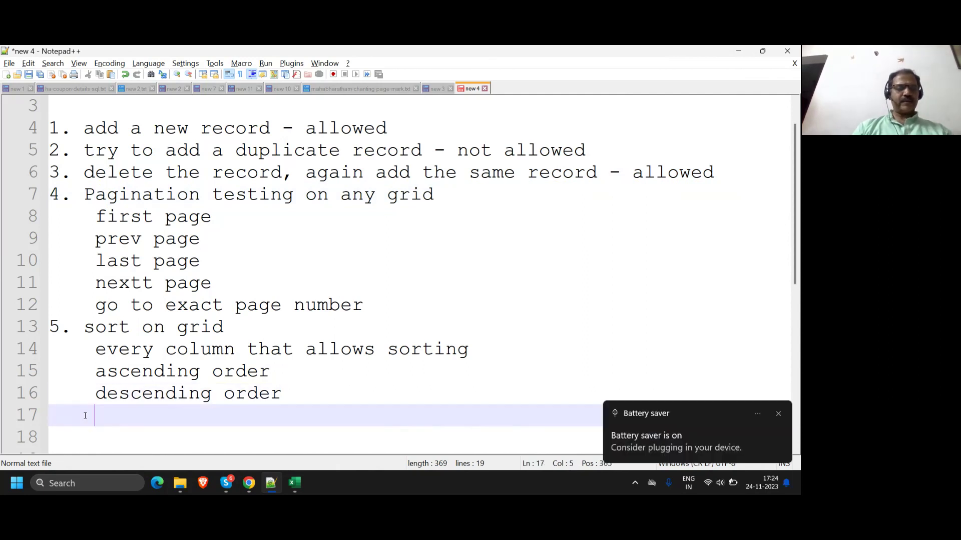
{"action": "key", "text": "Return"}
{"action": "key", "text": "BackSpace"}
{"action": "key", "text": "BackSpace"}
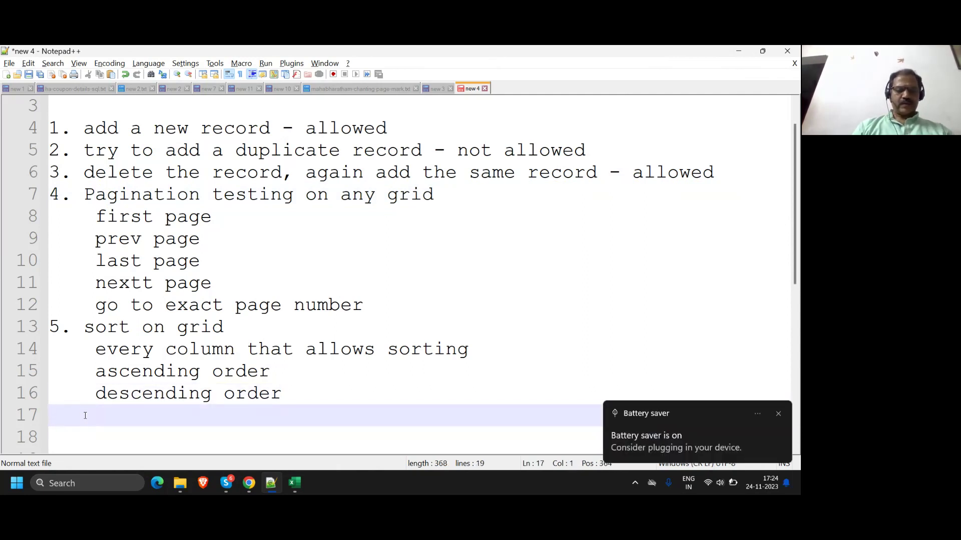
{"action": "type", "text": "6. search option"}
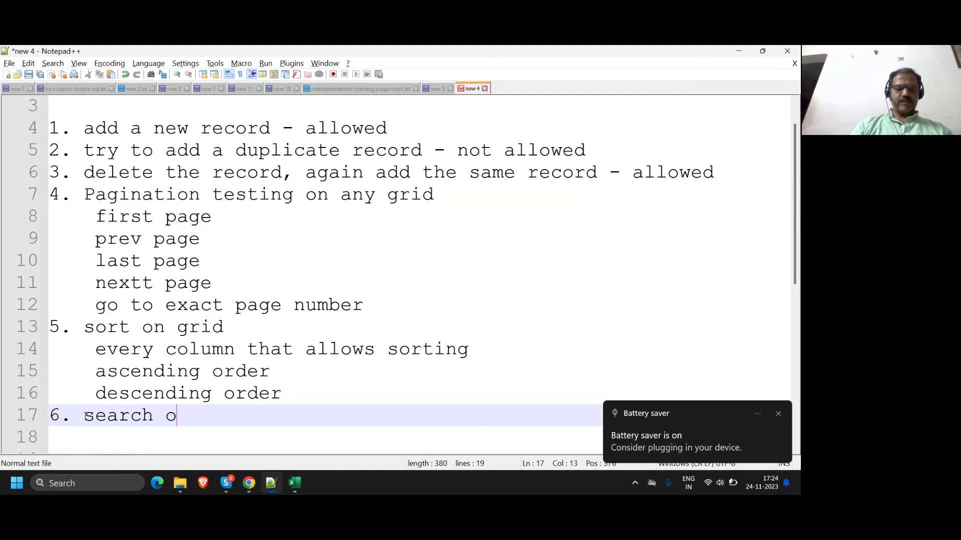
{"action": "key", "text": "Return"}
{"action": "key", "text": "Return"}
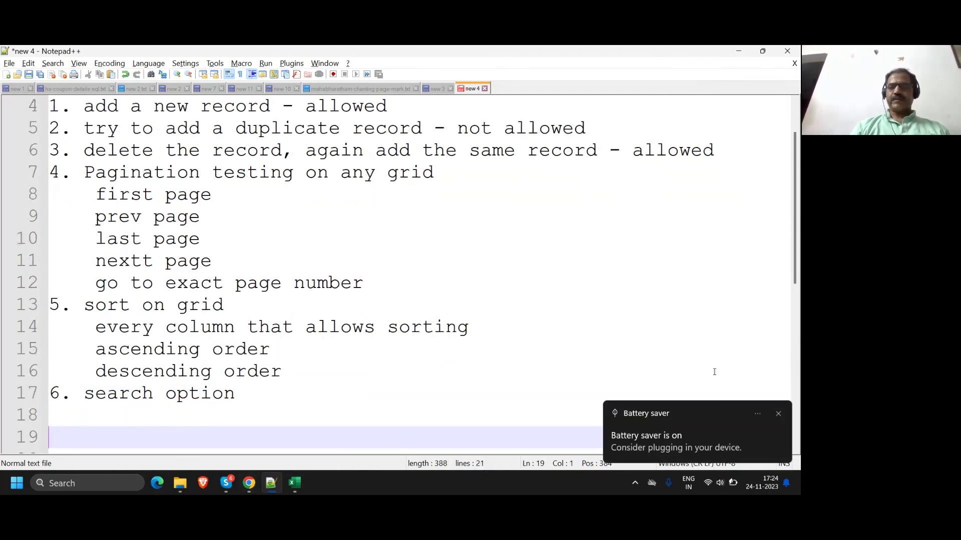
Step: Dismiss the battery saver notification and lower the volume and screen brightness
{"action": "left_click", "coordinate": [779, 413]}
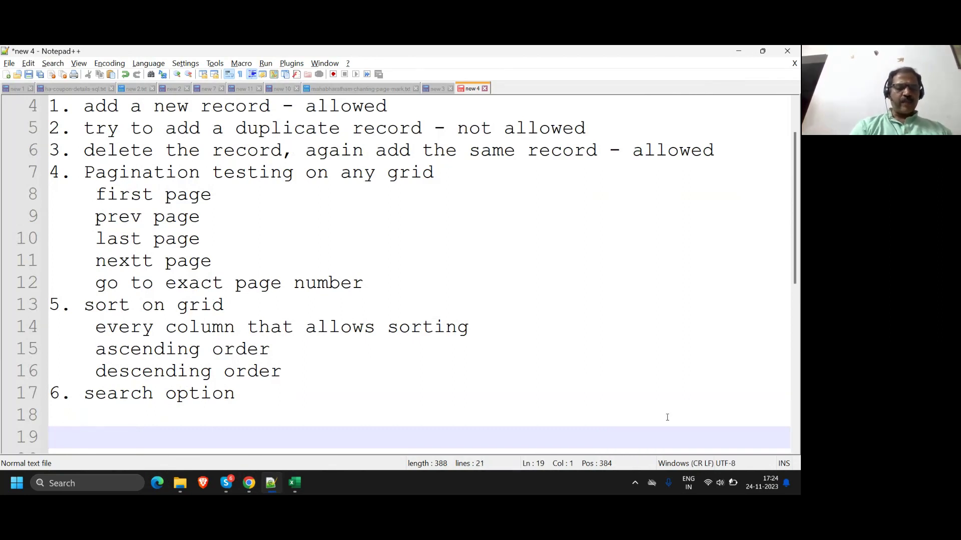
{"action": "key", "text": "XF86AudioLowerVolume"}
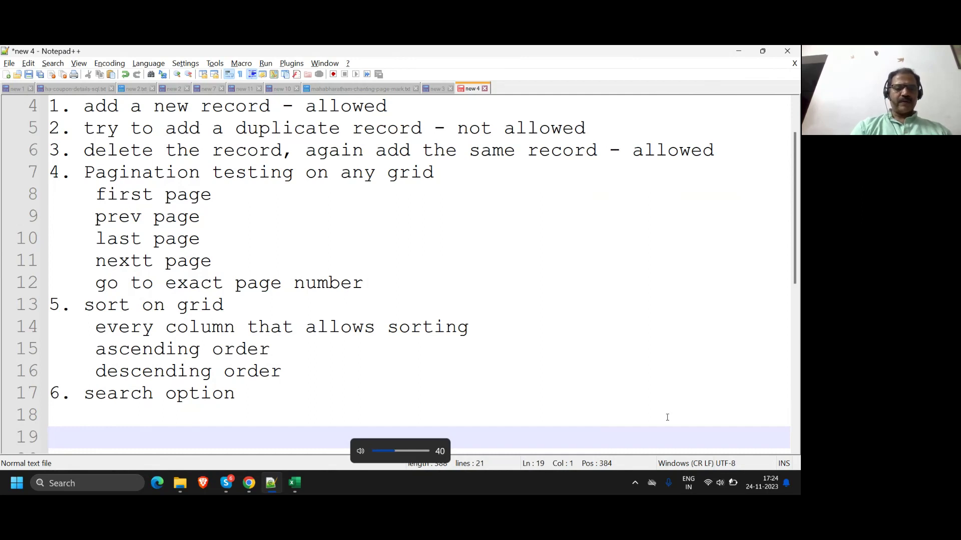
{"action": "key", "text": "XF86MonBrightnessDown"}
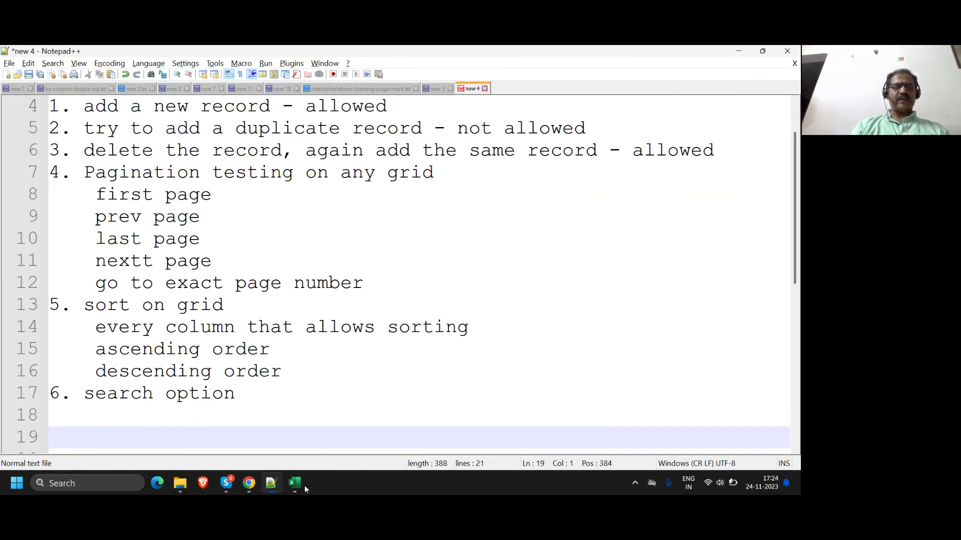
Step: Bring the Currency page forward, then switch to the 'Upskill- October 2023' meeting tab
{"action": "mouse_move", "coordinate": [254, 486]}
{"action": "left_click", "coordinate": [220, 434]}
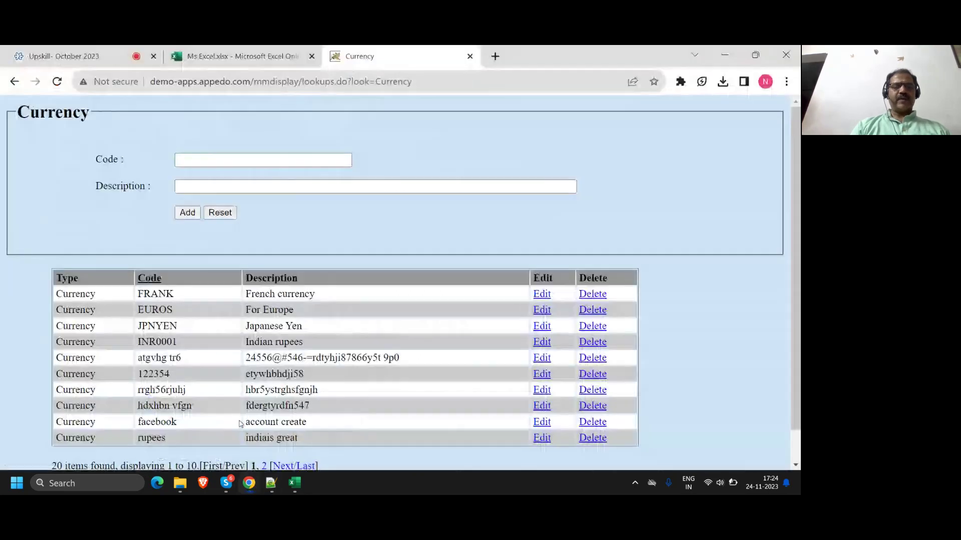
{"action": "scroll", "coordinate": [285, 431], "scroll_direction": "down", "scroll_amount": 1}
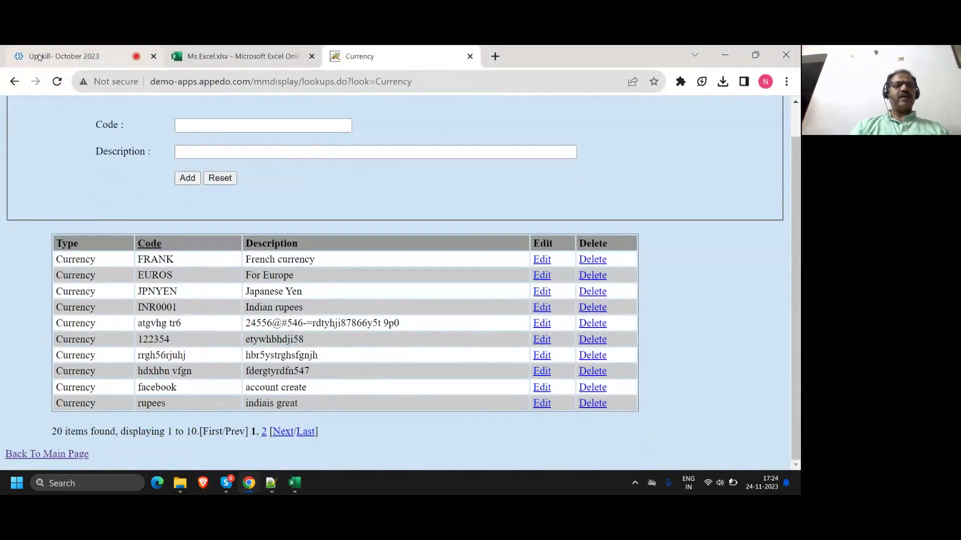
{"action": "left_click", "coordinate": [65, 56]}
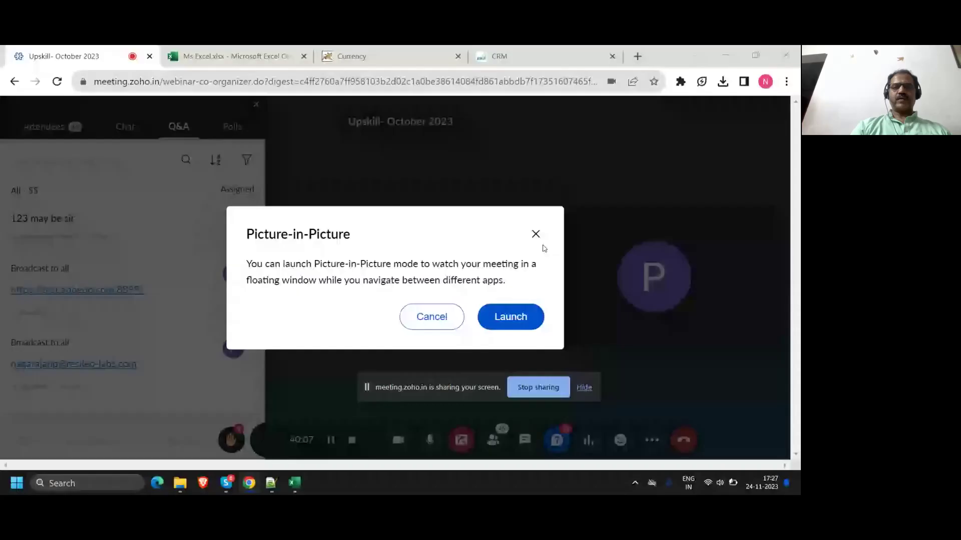
Step: Close the Picture-in-Picture prompt, scroll the Q&A list, and switch to the Win Win CRM tab
{"action": "left_click", "coordinate": [535, 234]}
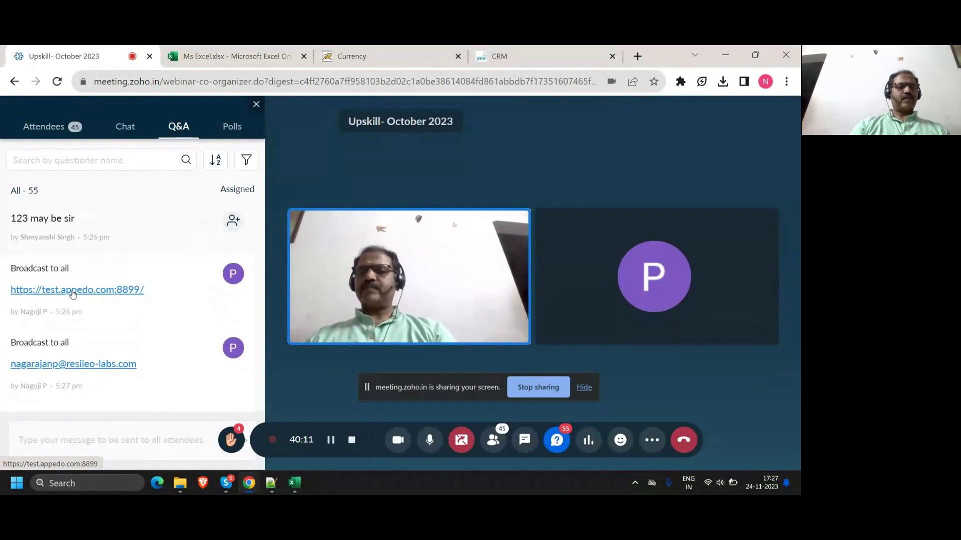
{"action": "scroll", "coordinate": [85, 369], "scroll_direction": "down", "scroll_amount": 1}
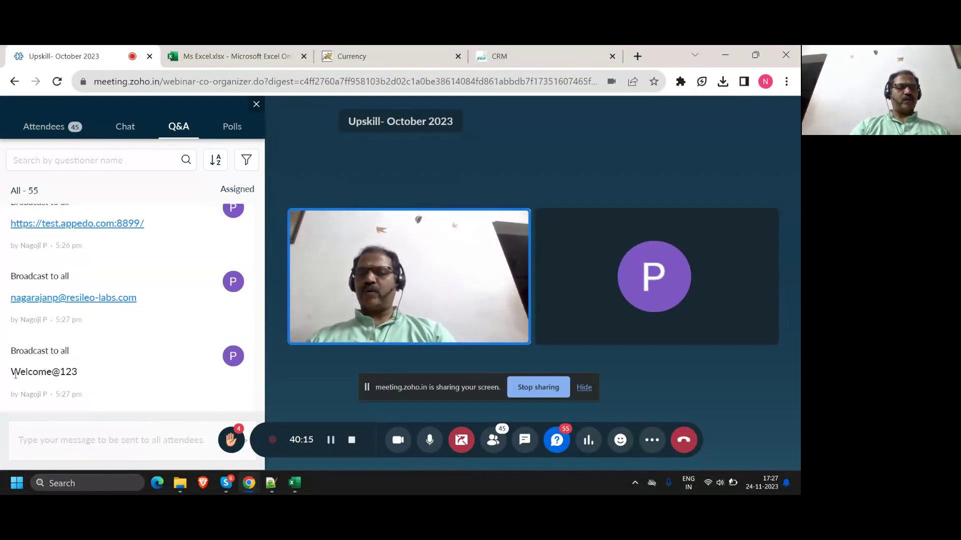
{"action": "left_click", "coordinate": [518, 54]}
Step: Sort the Account details grid by Industry, then by Organization Type
{"action": "scroll", "coordinate": [301, 325], "scroll_direction": "down", "scroll_amount": 5}
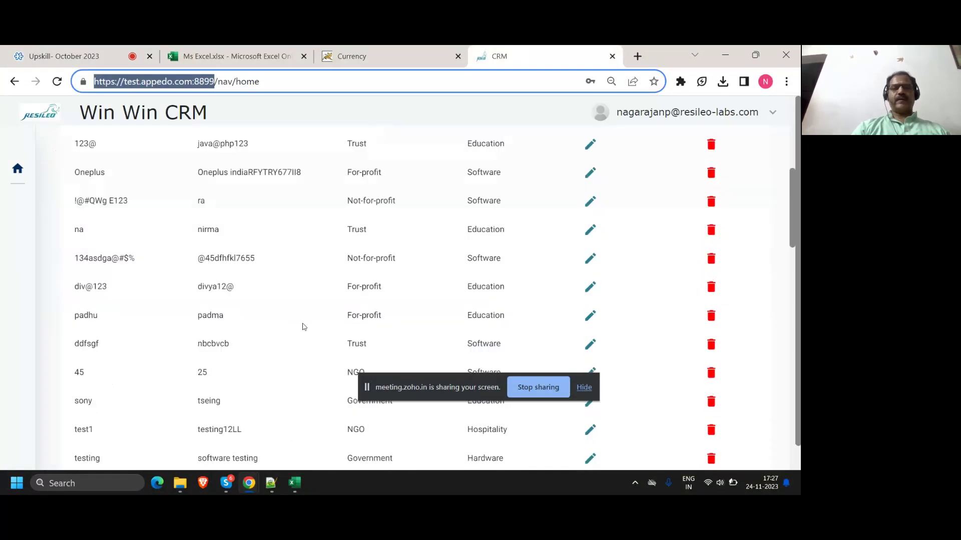
{"action": "scroll", "coordinate": [303, 326], "scroll_direction": "up", "scroll_amount": 5}
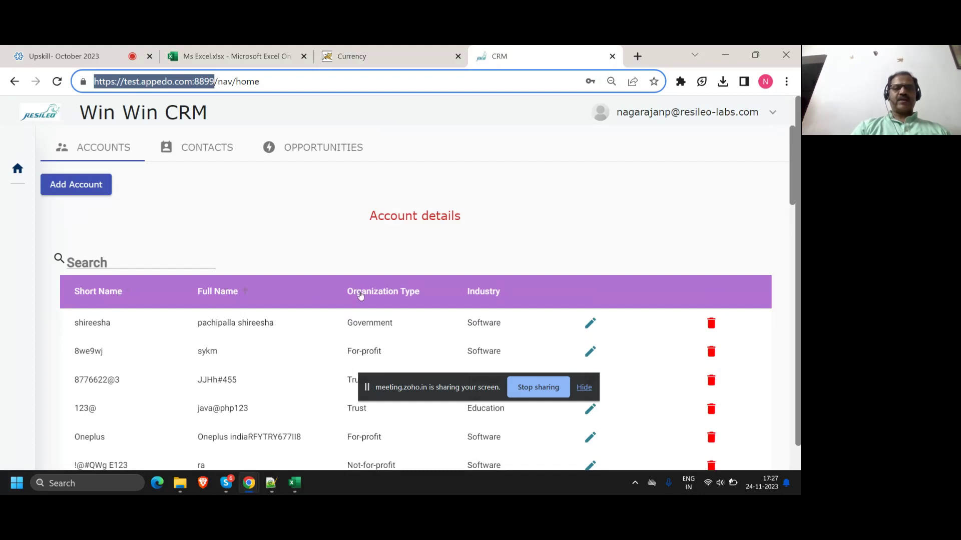
{"action": "left_click", "coordinate": [485, 295]}
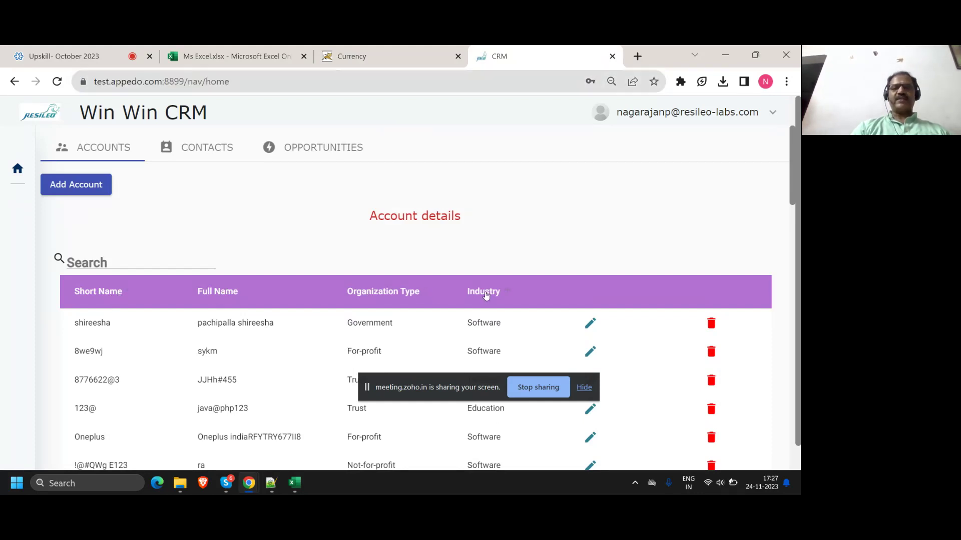
{"action": "left_click", "coordinate": [389, 295]}
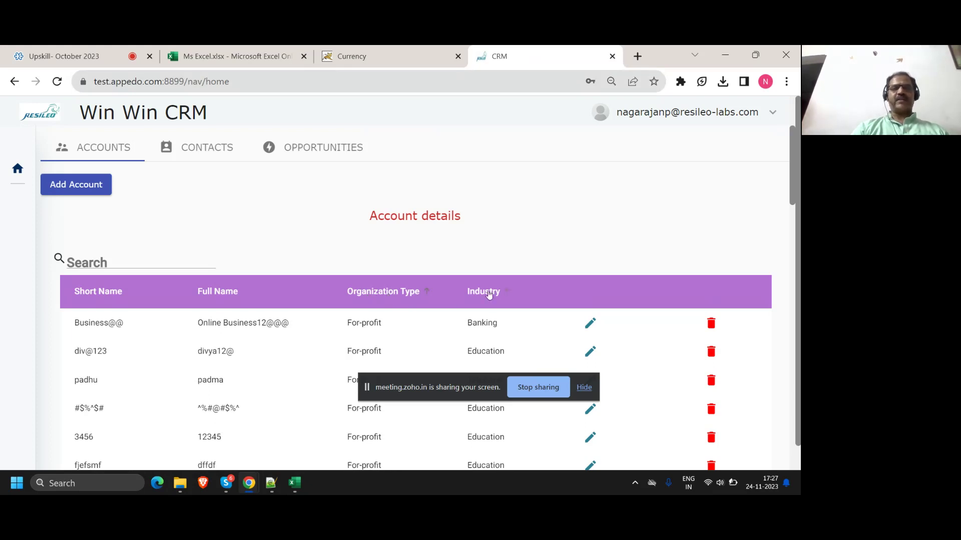
Step: Compare the Currency grid page with the CRM accounts grid, ending on the CRM grid
{"action": "left_click", "coordinate": [352, 56]}
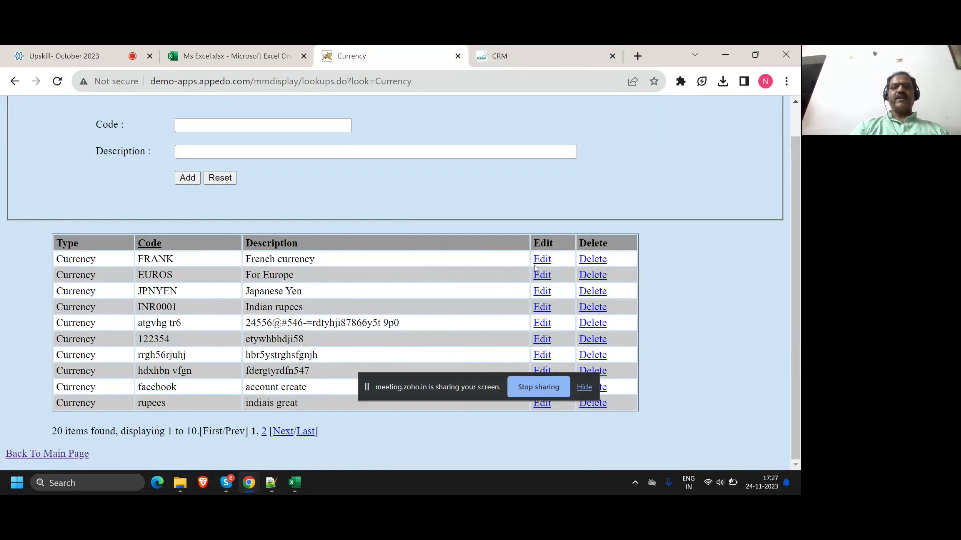
{"action": "left_click", "coordinate": [539, 58]}
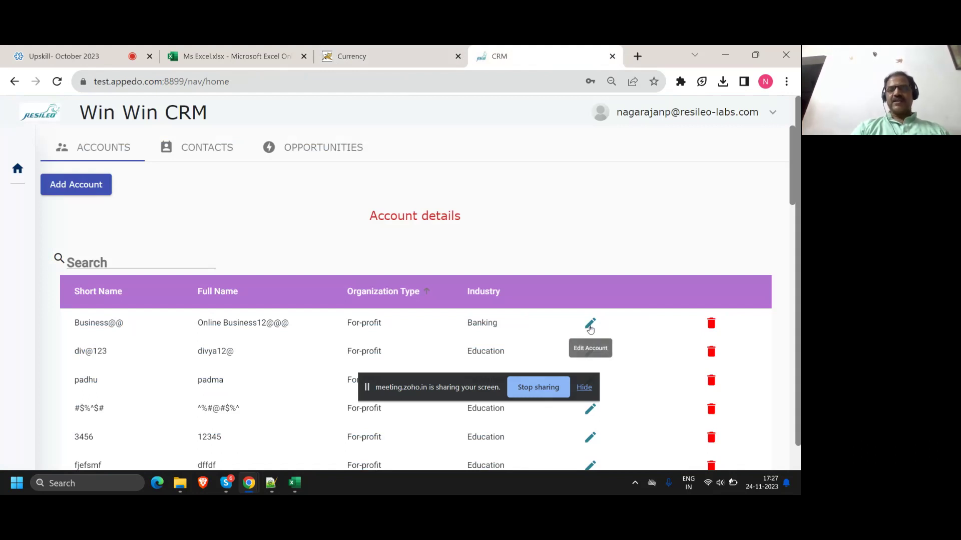
{"action": "left_click", "coordinate": [399, 51]}
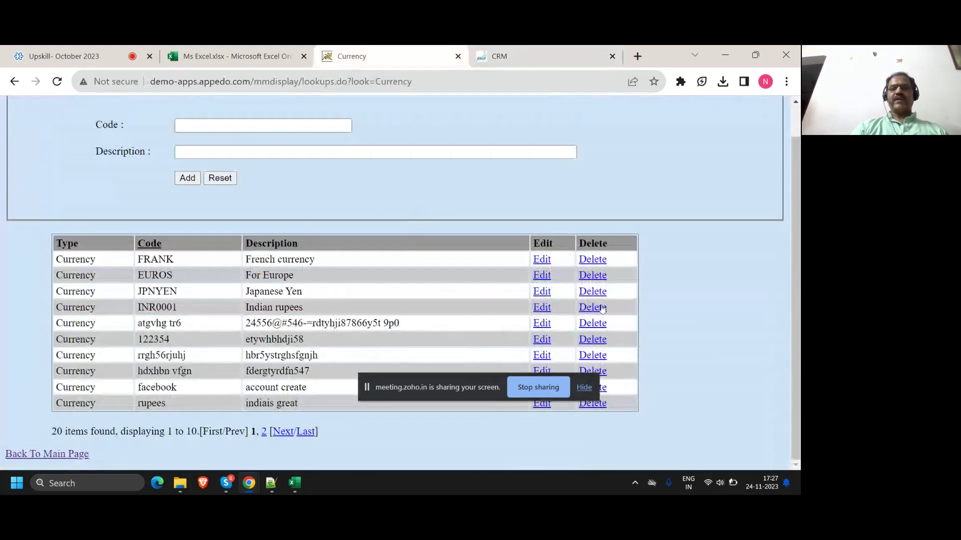
{"action": "left_click", "coordinate": [534, 50]}
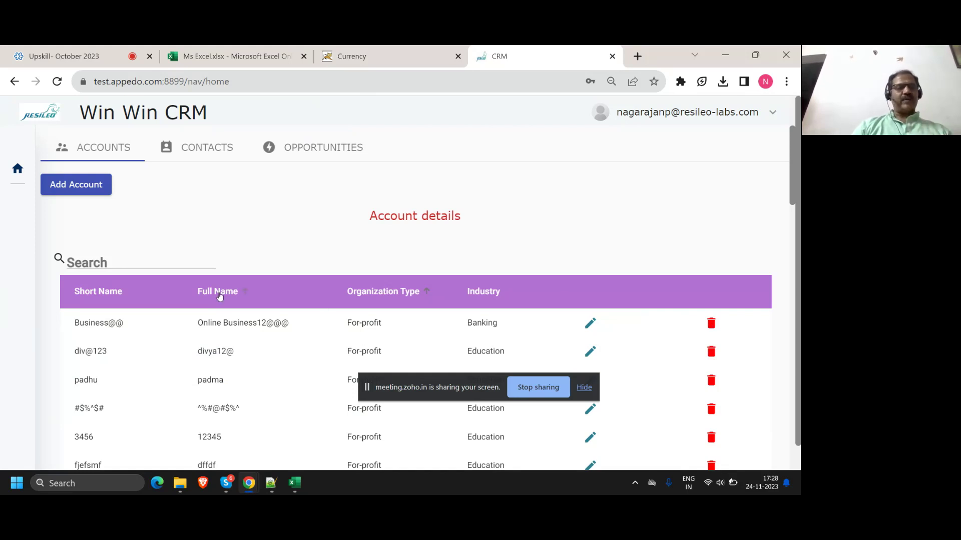
Step: Search the accounts for 'testing' and move the sharing bar off the table rows
{"action": "left_click", "coordinate": [101, 259]}
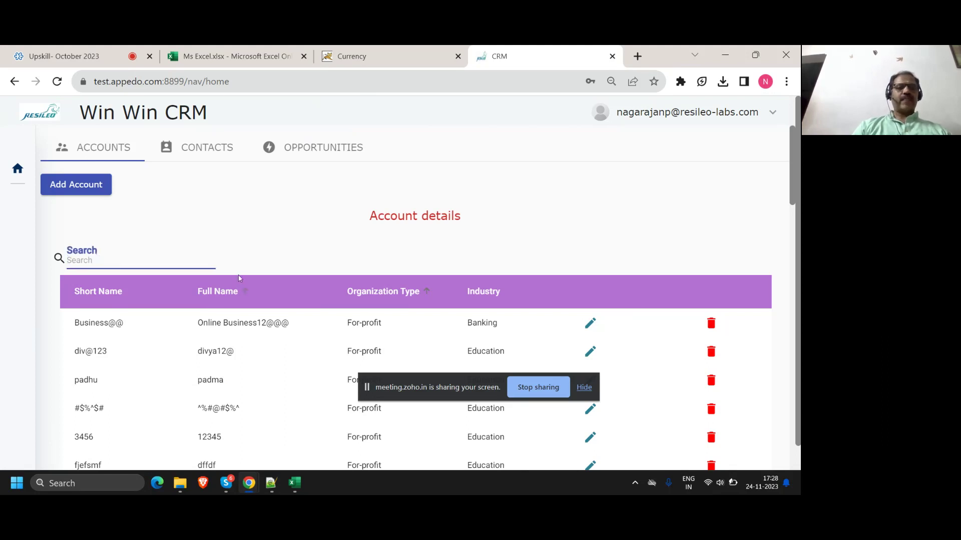
{"action": "scroll", "coordinate": [239, 279], "scroll_direction": "down", "scroll_amount": 5}
{"action": "scroll", "coordinate": [239, 279], "scroll_direction": "down", "scroll_amount": 5}
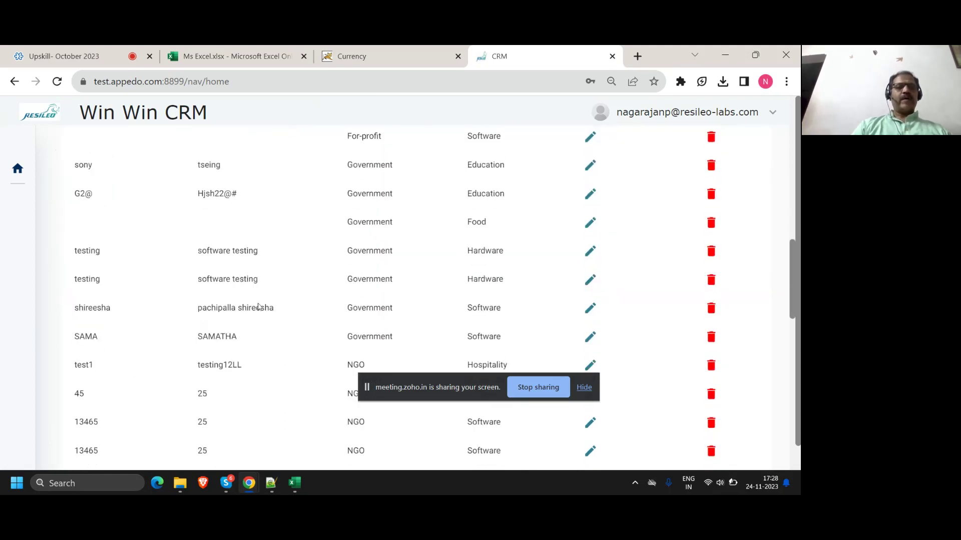
{"action": "scroll", "coordinate": [264, 304], "scroll_direction": "down", "scroll_amount": 5}
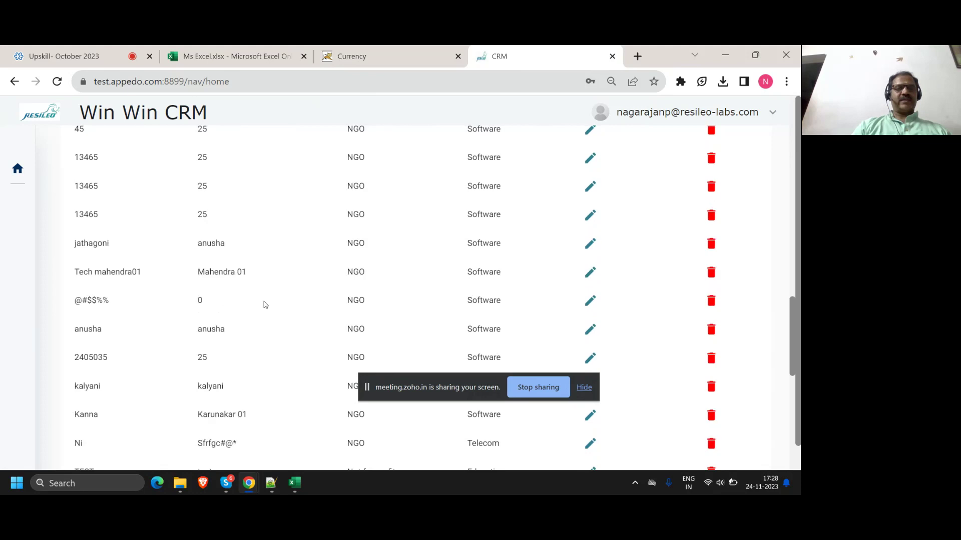
{"action": "scroll", "coordinate": [266, 305], "scroll_direction": "down", "scroll_amount": 5}
{"action": "scroll", "coordinate": [265, 305], "scroll_direction": "up", "scroll_amount": 20}
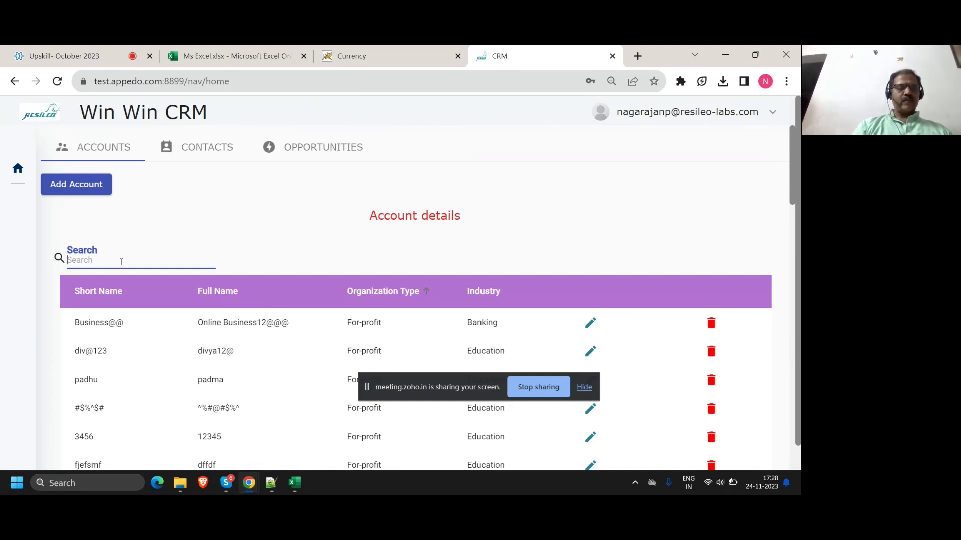
{"action": "type", "text": "testing"}
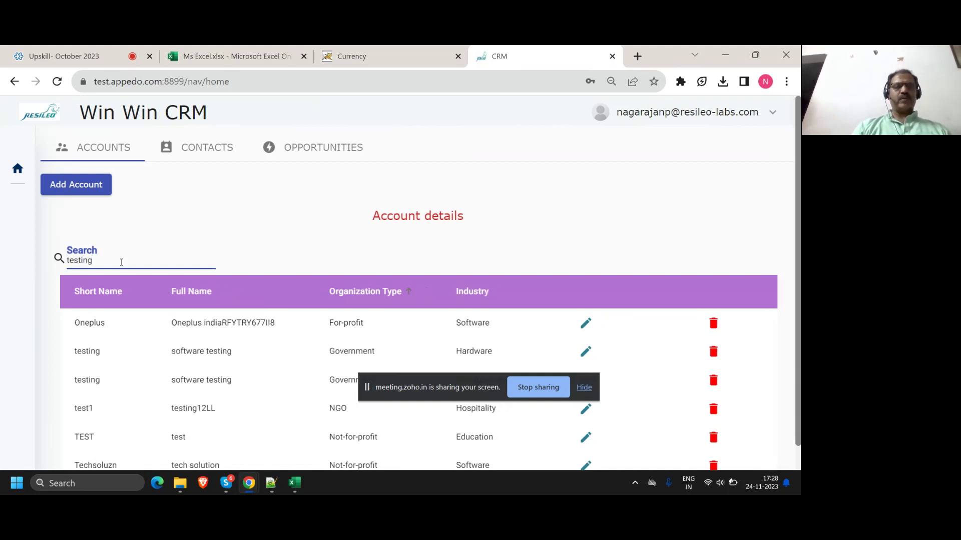
{"action": "scroll", "coordinate": [13, 280], "scroll_direction": "down", "scroll_amount": 1}
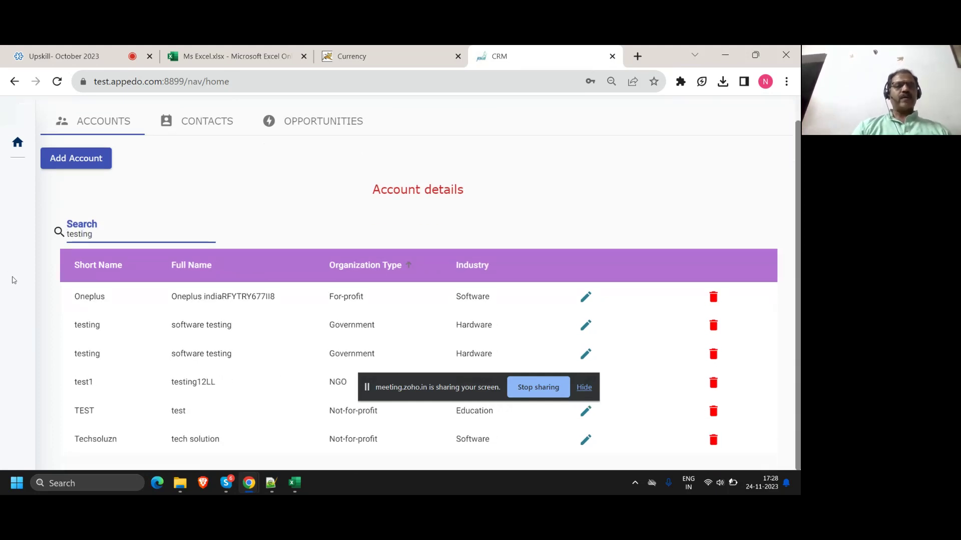
{"action": "left_click", "coordinate": [88, 300]}
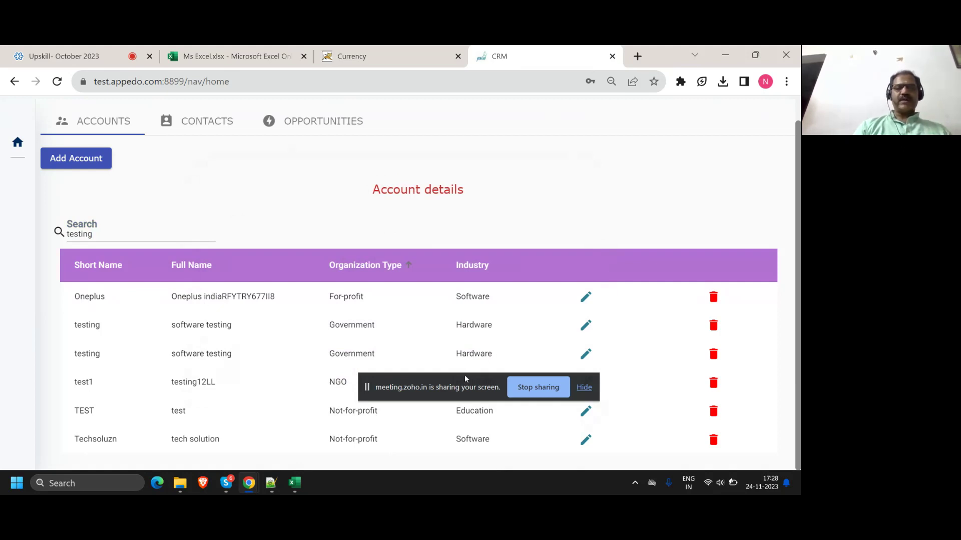
{"action": "left_click_drag", "start_coordinate": [467, 382], "coordinate": [483, 223]}
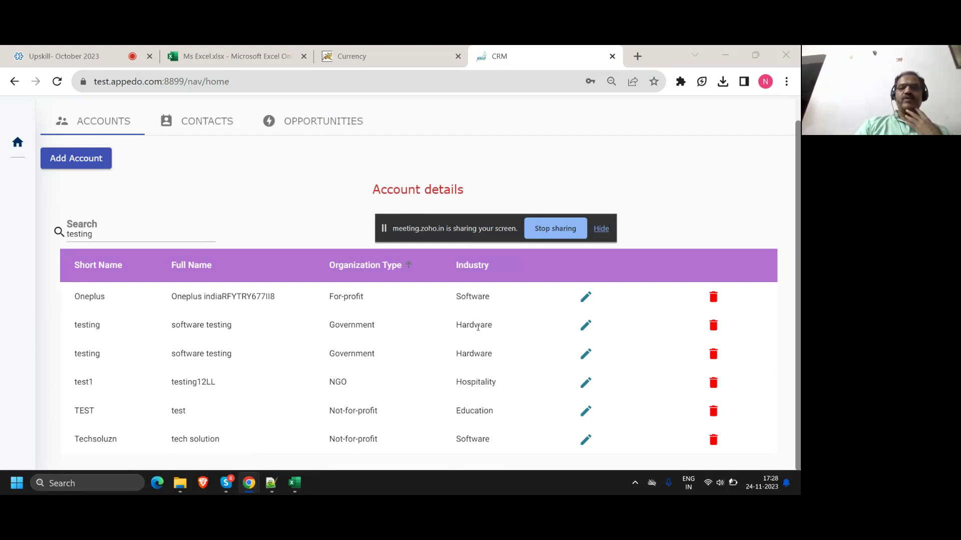
{"action": "left_click", "coordinate": [584, 304]}
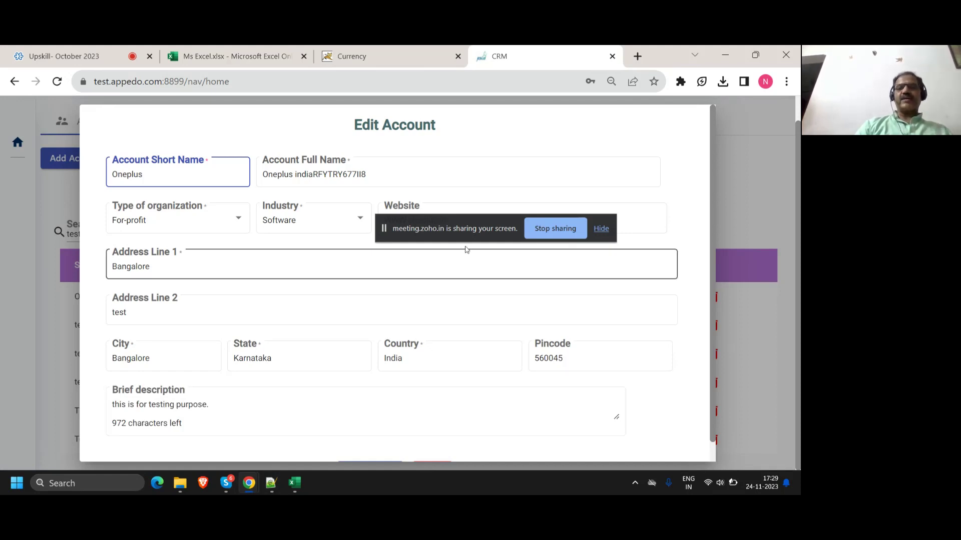
{"action": "scroll", "coordinate": [645, 340], "scroll_direction": "down", "scroll_amount": 1}
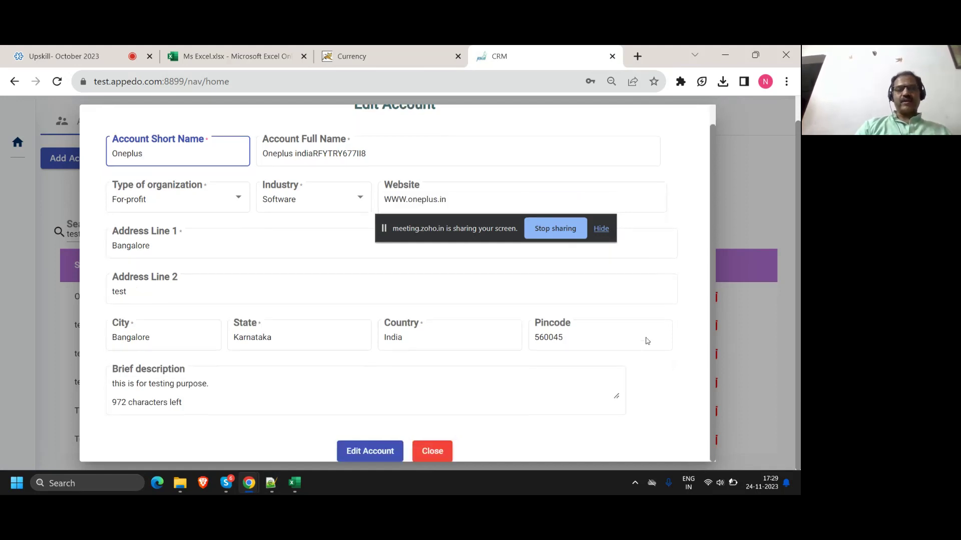
{"action": "left_click", "coordinate": [446, 461]}
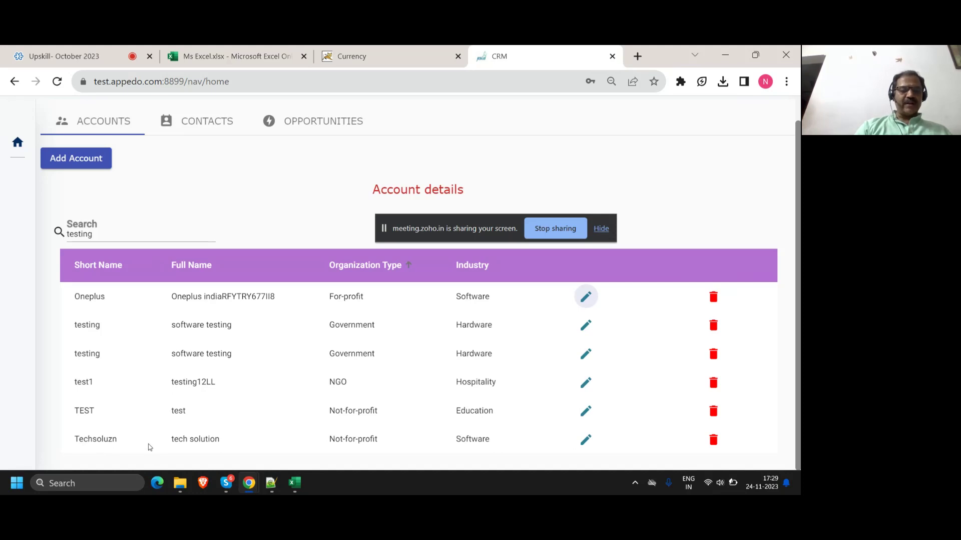
Step: Check where 'testing' appears in the Techsoluzn account's description, closing without changes
{"action": "left_click", "coordinate": [584, 444]}
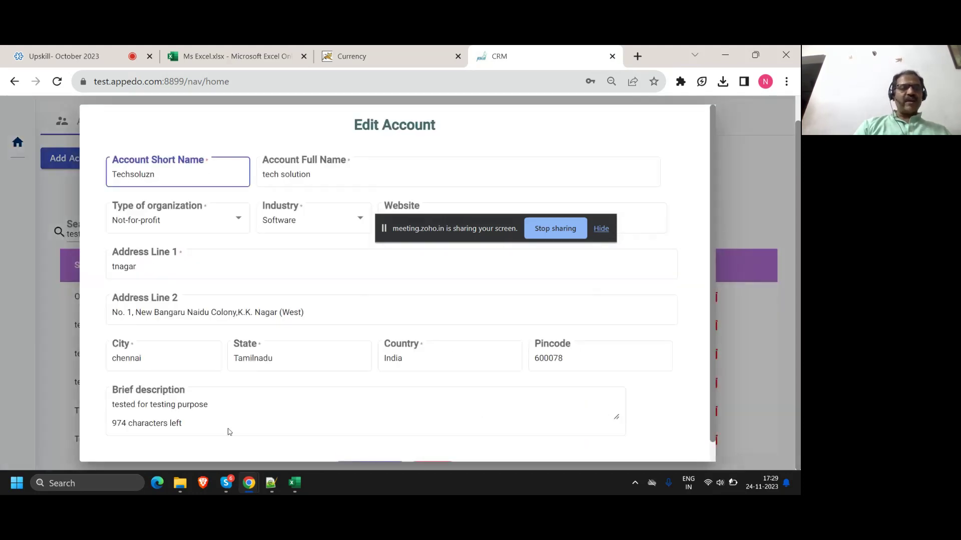
{"action": "left_click", "coordinate": [130, 405]}
{"action": "double_click", "coordinate": [172, 406]}
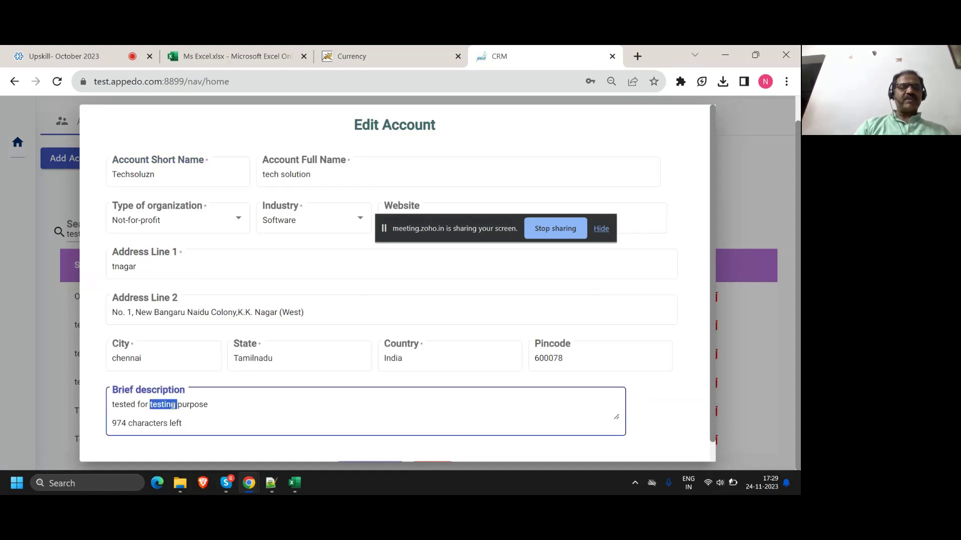
{"action": "scroll", "coordinate": [597, 418], "scroll_direction": "down", "scroll_amount": 1}
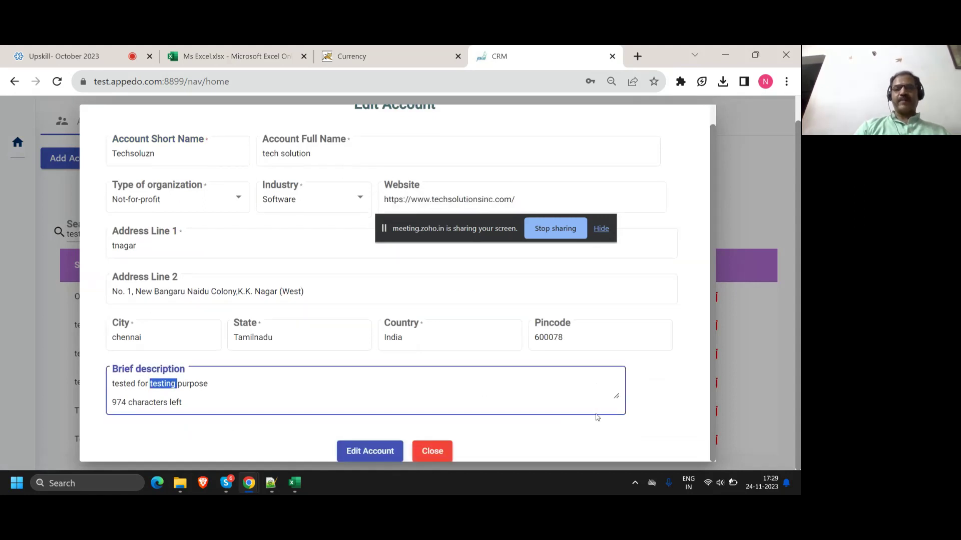
{"action": "left_click", "coordinate": [432, 455]}
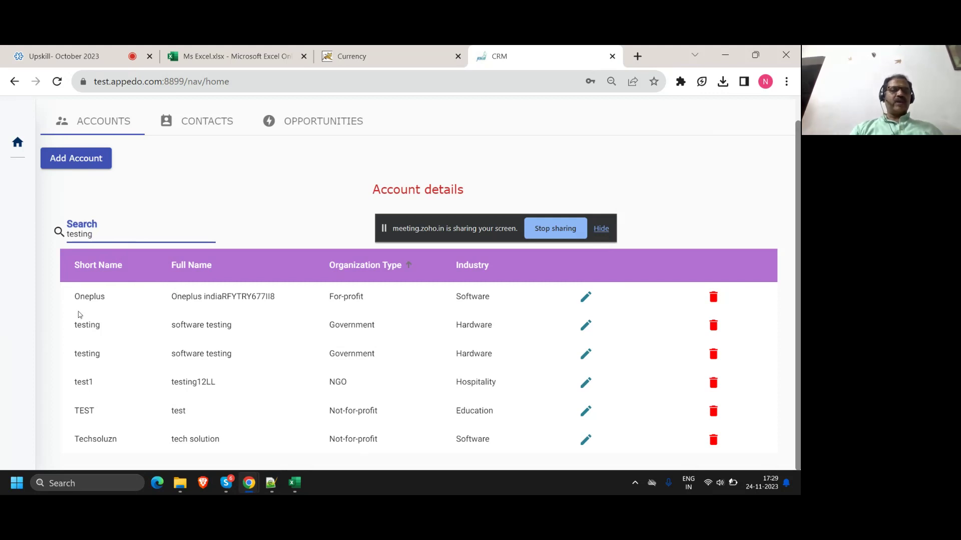
Step: Highlight the search term, then check 'testing' in the Oneplus description and close without changes
{"action": "double_click", "coordinate": [75, 233]}
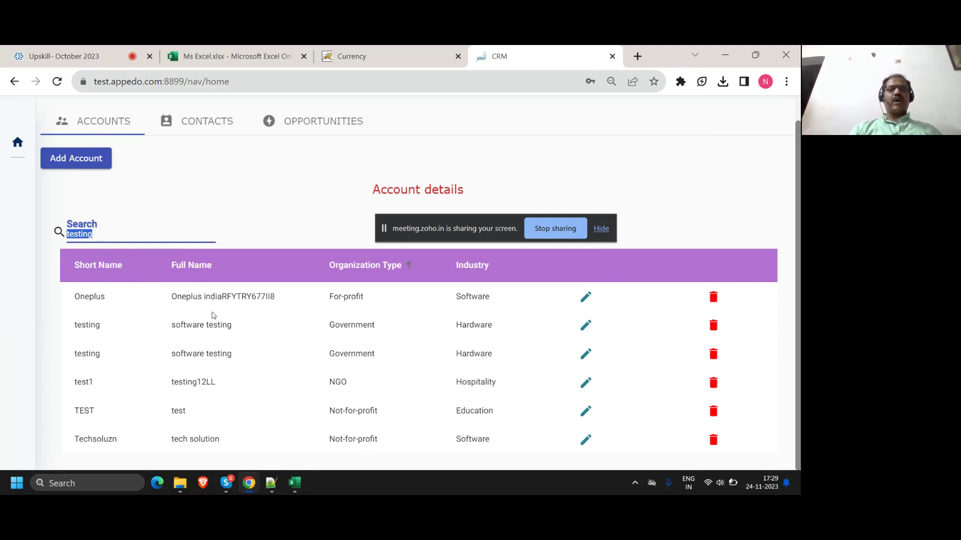
{"action": "left_click", "coordinate": [587, 297]}
{"action": "left_click", "coordinate": [148, 404]}
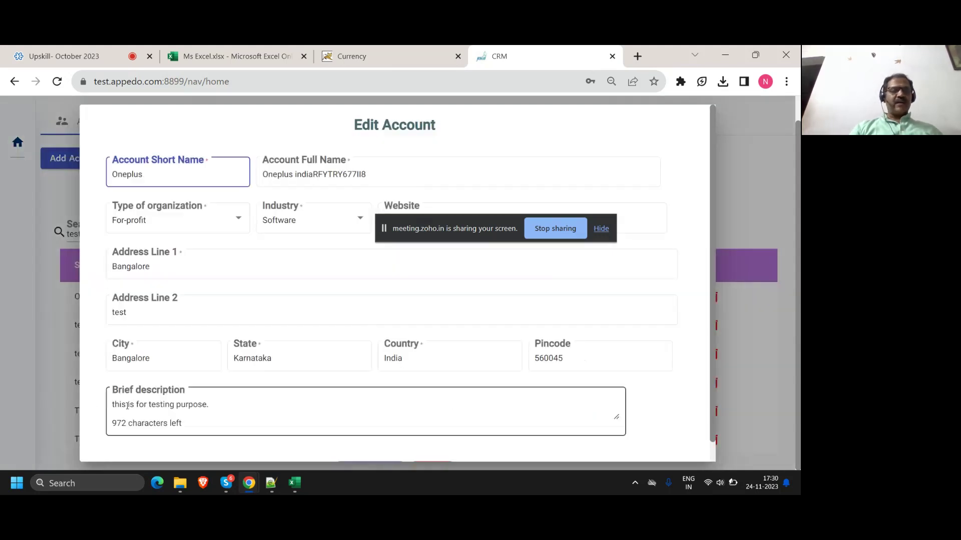
{"action": "double_click", "coordinate": [165, 405]}
{"action": "scroll", "coordinate": [170, 404], "scroll_direction": "down", "scroll_amount": 1}
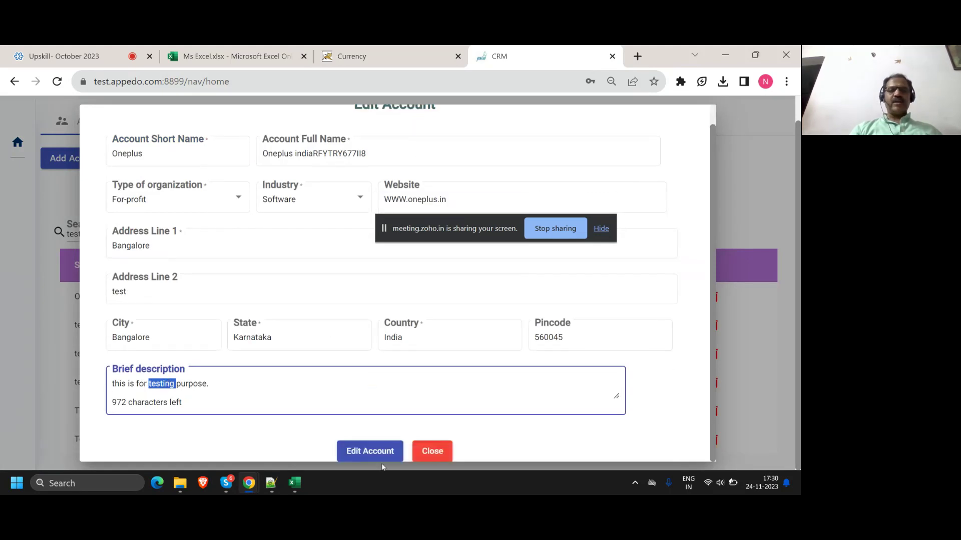
{"action": "left_click", "coordinate": [431, 451]}
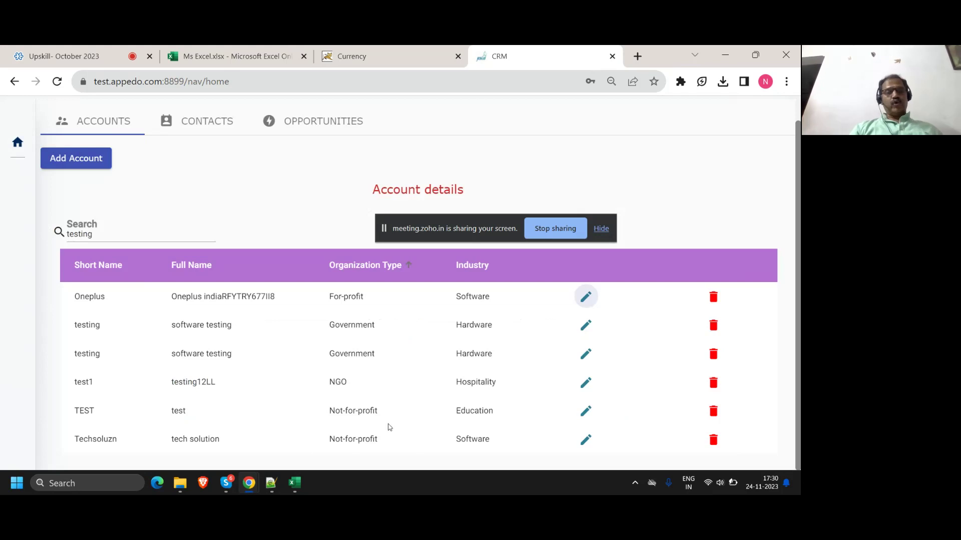
Step: Under '6. search option', add indented 'on the grid display fields' and 'on other hidden fields'
{"action": "left_click", "coordinate": [272, 483]}
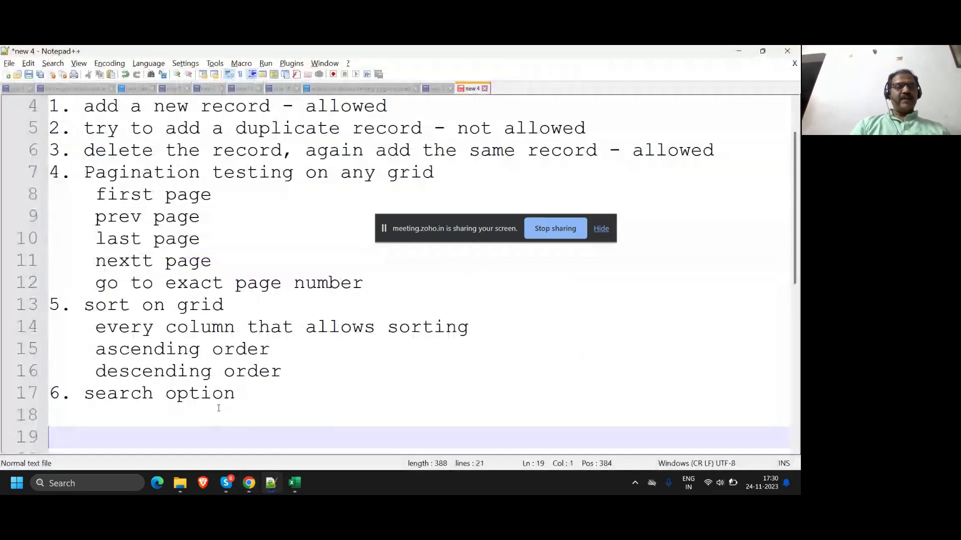
{"action": "left_click", "coordinate": [259, 394]}
{"action": "key", "text": "Return"}
{"action": "key", "text": "Tab"}
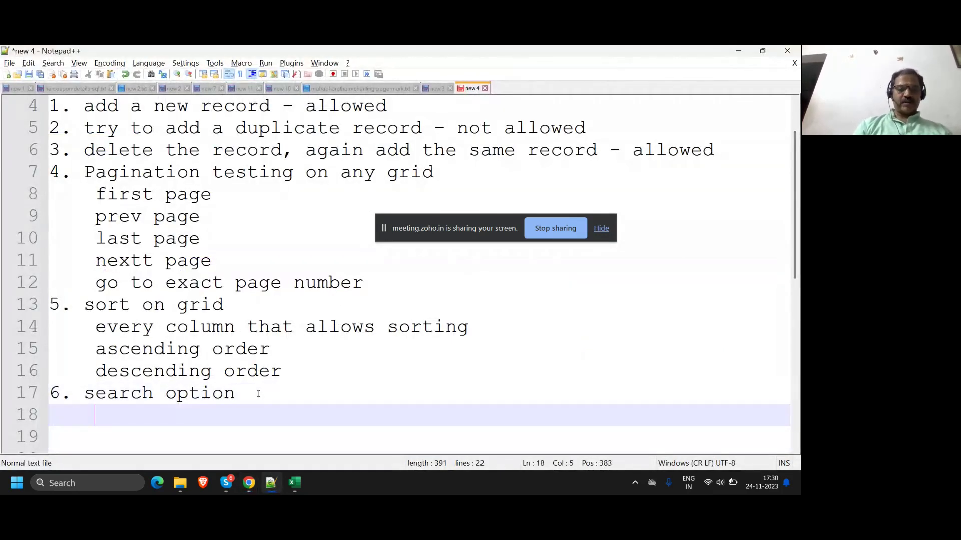
{"action": "type", "text": "on the gri"}
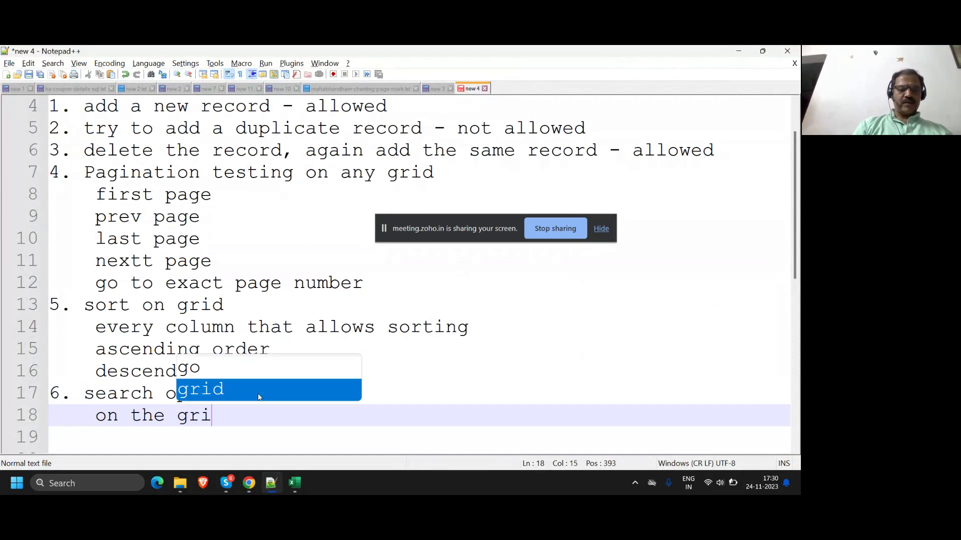
{"action": "type", "text": "d display fields"}
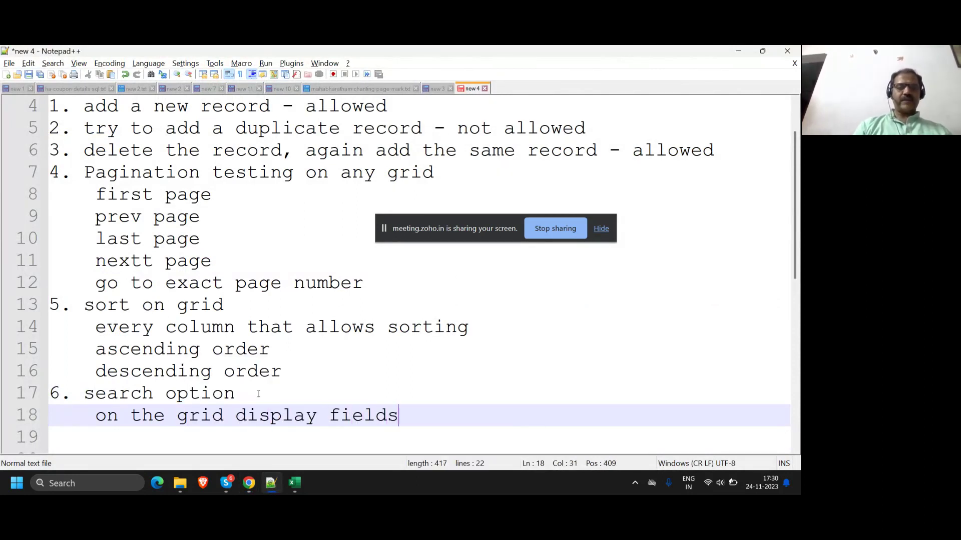
{"action": "key", "text": "Return"}
{"action": "type", "text": "on other "}
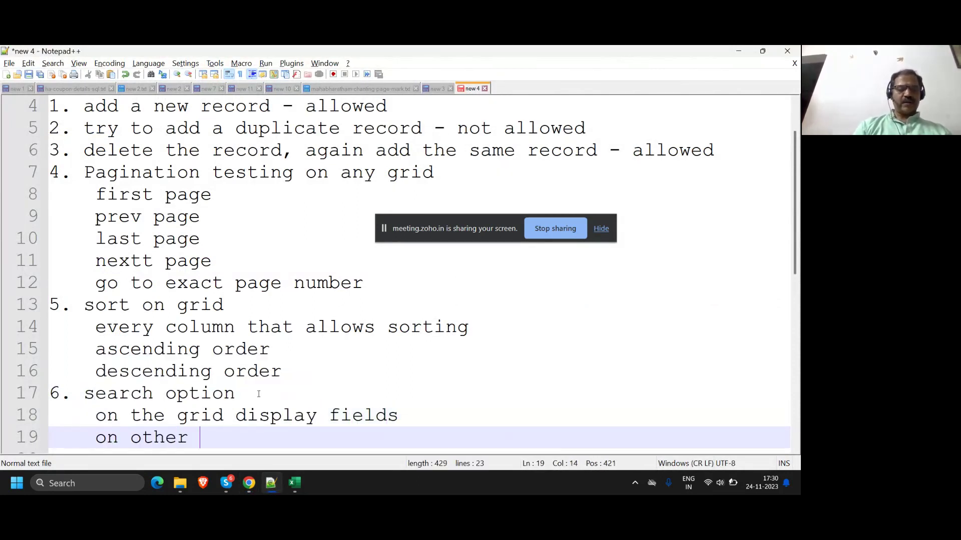
{"action": "type", "text": "hidden fields"}
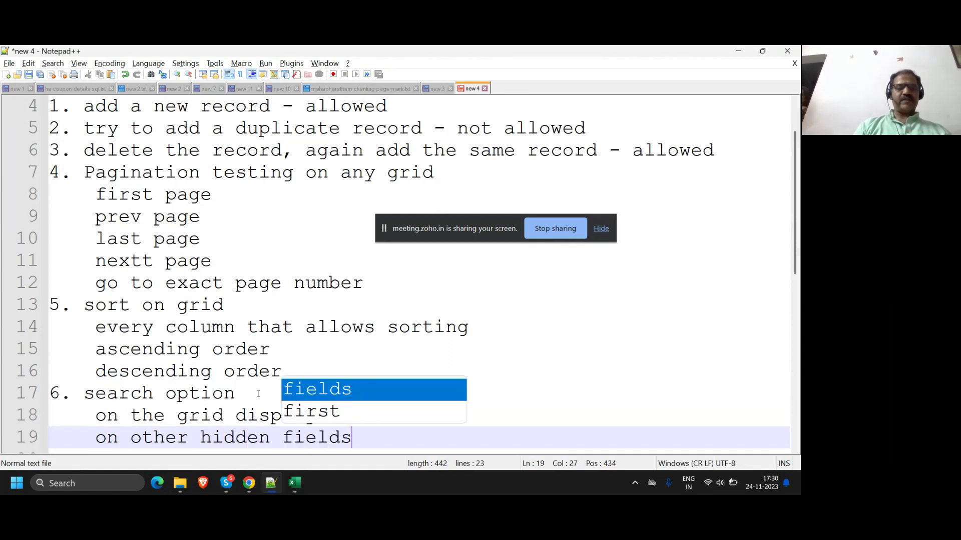
{"action": "key", "text": "Return"}
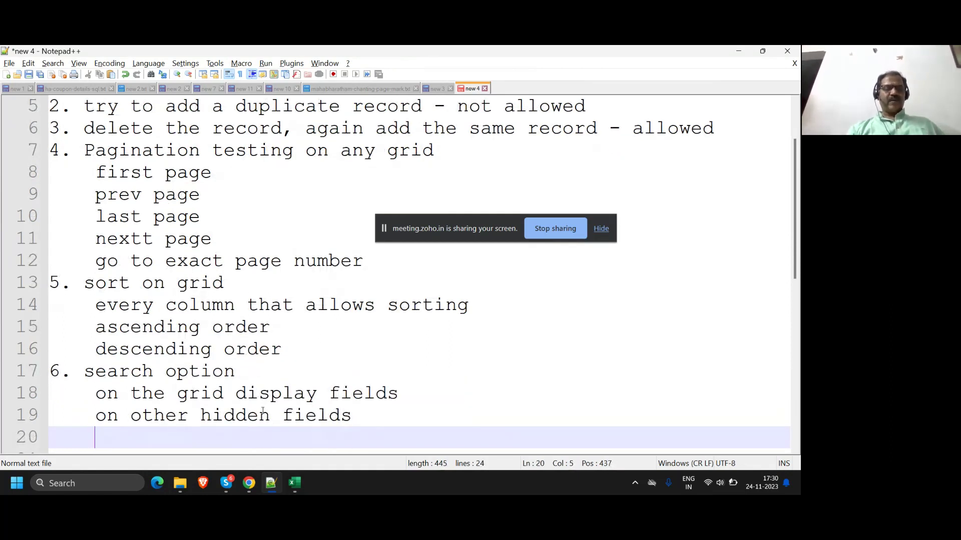
Step: Glance at the CRM accounts page, then return to the notes and scroll up
{"action": "mouse_move", "coordinate": [249, 483]}
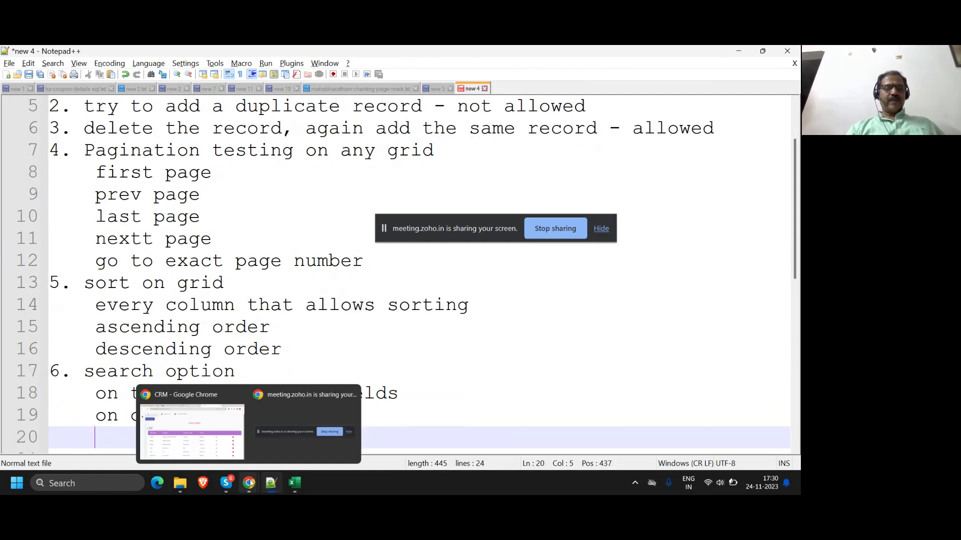
{"action": "left_click", "coordinate": [230, 452]}
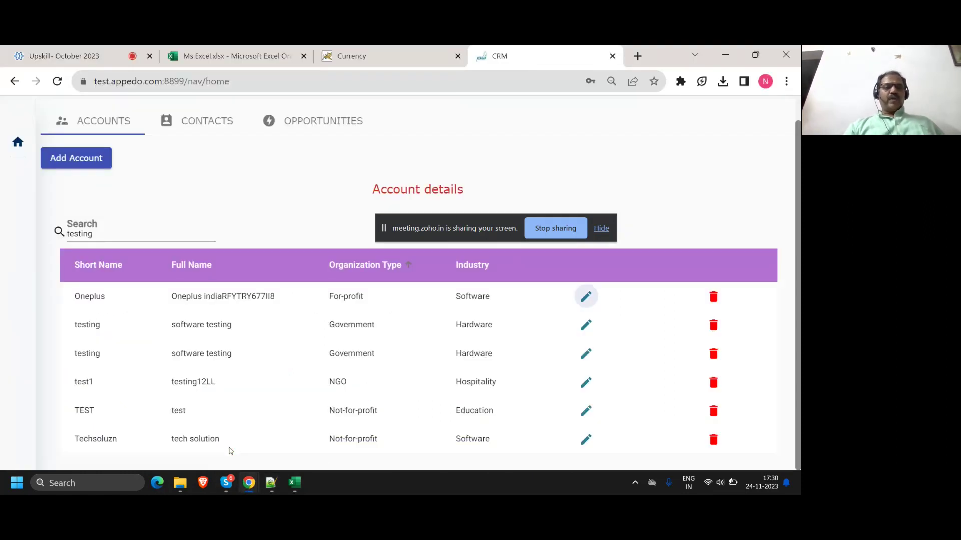
{"action": "left_click", "coordinate": [278, 485]}
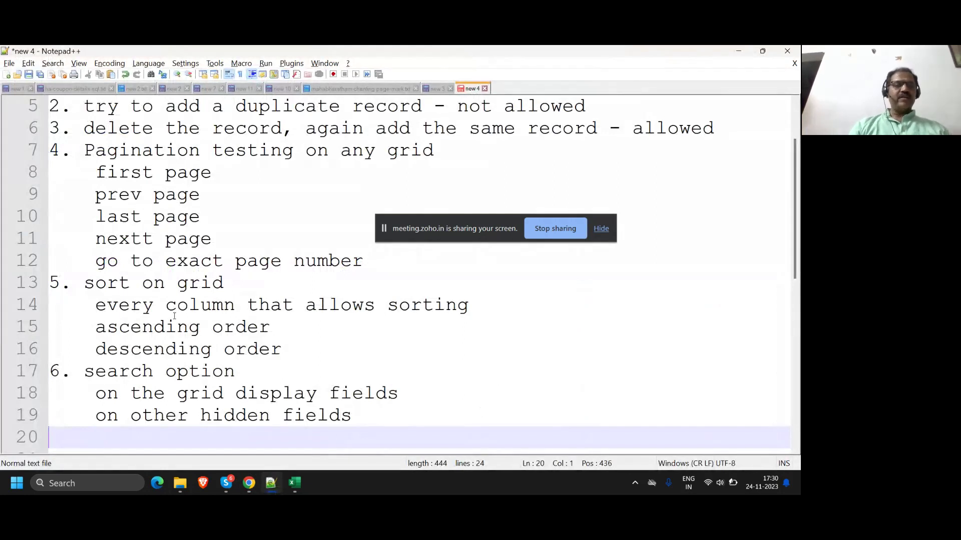
{"action": "scroll", "coordinate": [117, 206], "scroll_direction": "up", "scroll_amount": 2}
Step: Type the header lines 'AFTER DOING ALL TESTS BASED ON DATA TYPE, DATA SIZE...' and 'DO THESE AS WELL.'
{"action": "left_click", "coordinate": [112, 139]}
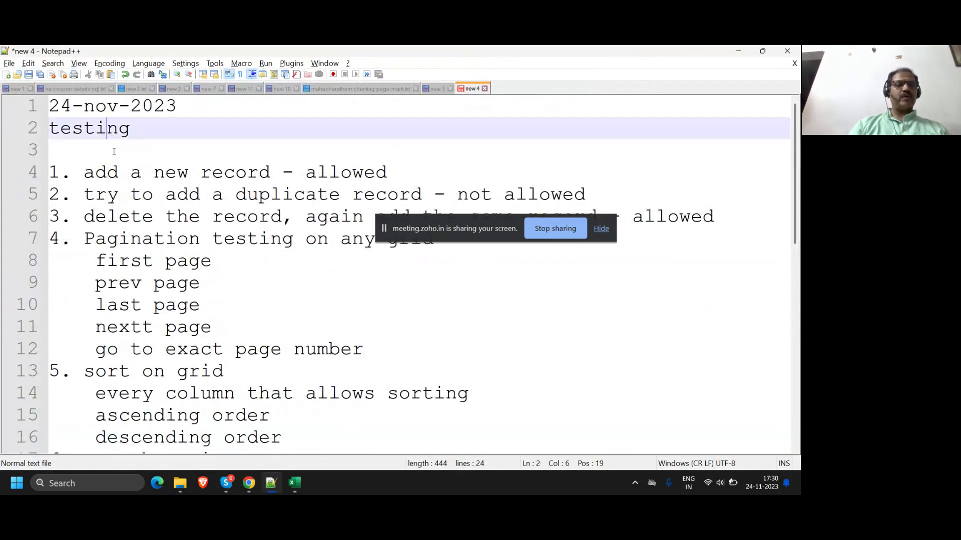
{"action": "left_click", "coordinate": [118, 155]}
{"action": "key", "text": "Return"}
{"action": "type", "text": "AFTER "}
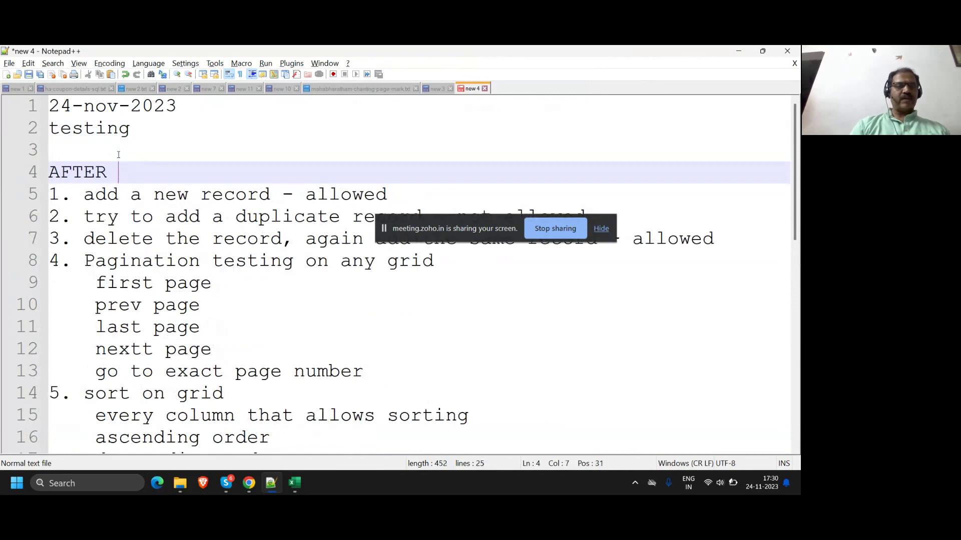
{"action": "type", "text": "DOING ALL TE"}
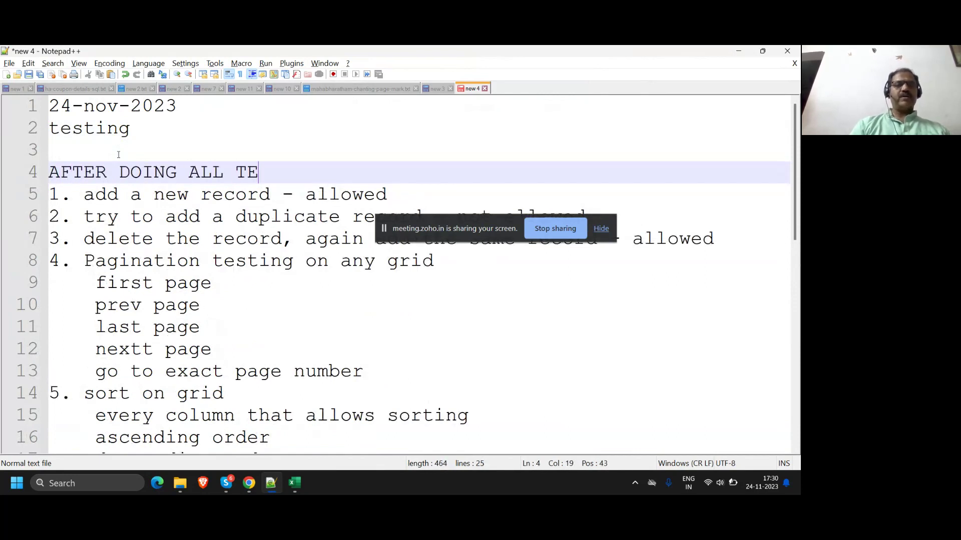
{"action": "type", "text": "StS BASED ON D"}
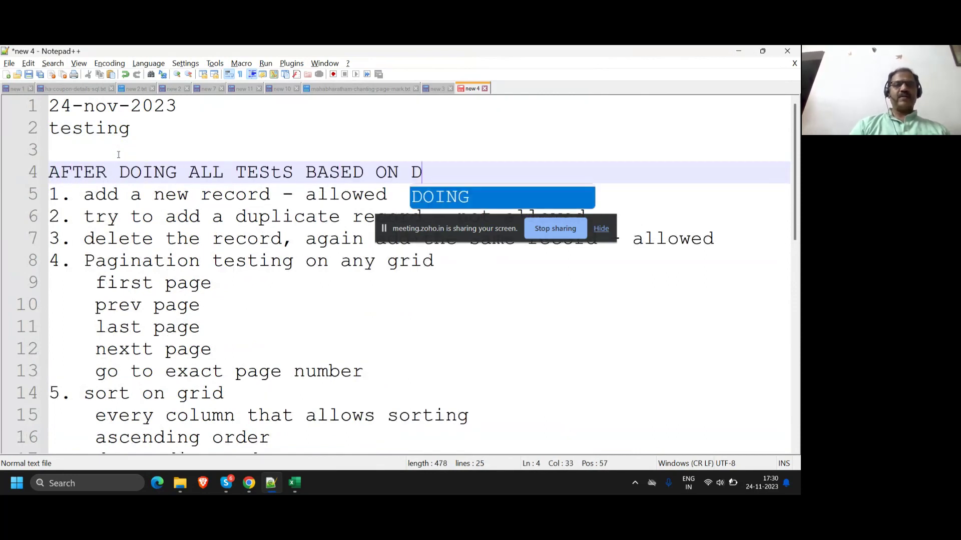
{"action": "type", "text": "ATA TYPE<"}
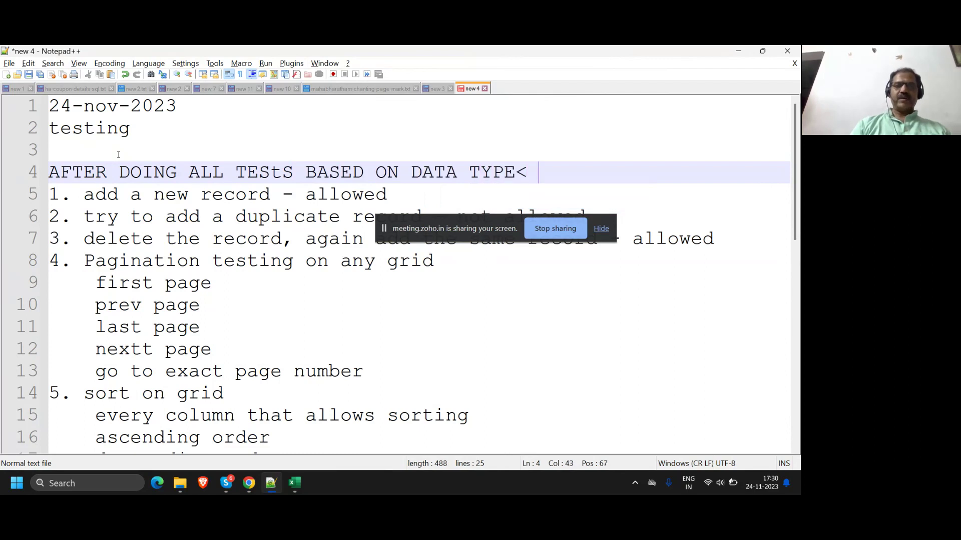
{"action": "key", "text": "BackSpace"}
{"action": "key", "text": "BackSpace"}
{"action": "type", "text": ", BO"}
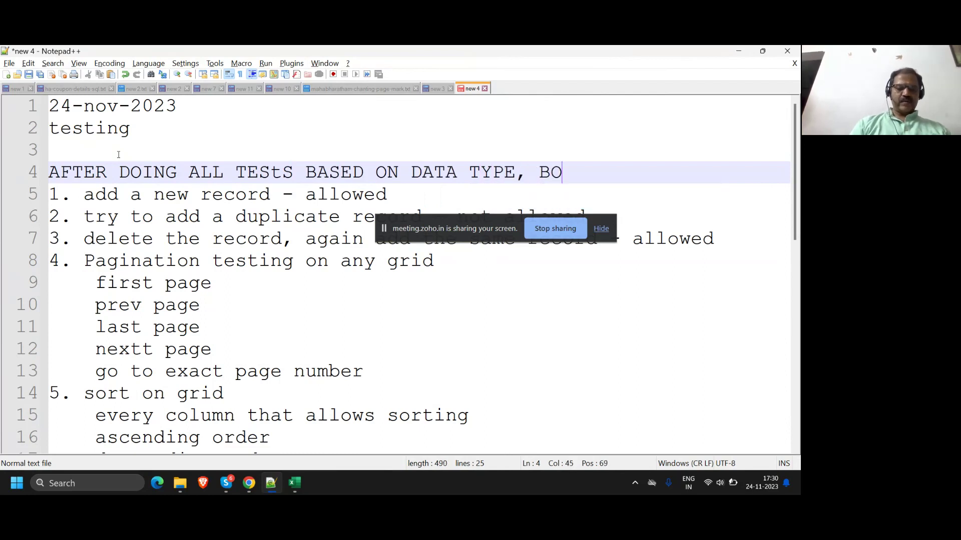
{"action": "type", "text": "UUND"}
{"action": "key", "text": "BackSpace"}
{"action": "key", "text": "BackSpace"}
{"action": "key", "text": "BackSpace"}
{"action": "key", "text": "BackSpace"}
{"action": "key", "text": "BackSpace"}
{"action": "key", "text": "BackSpace"}
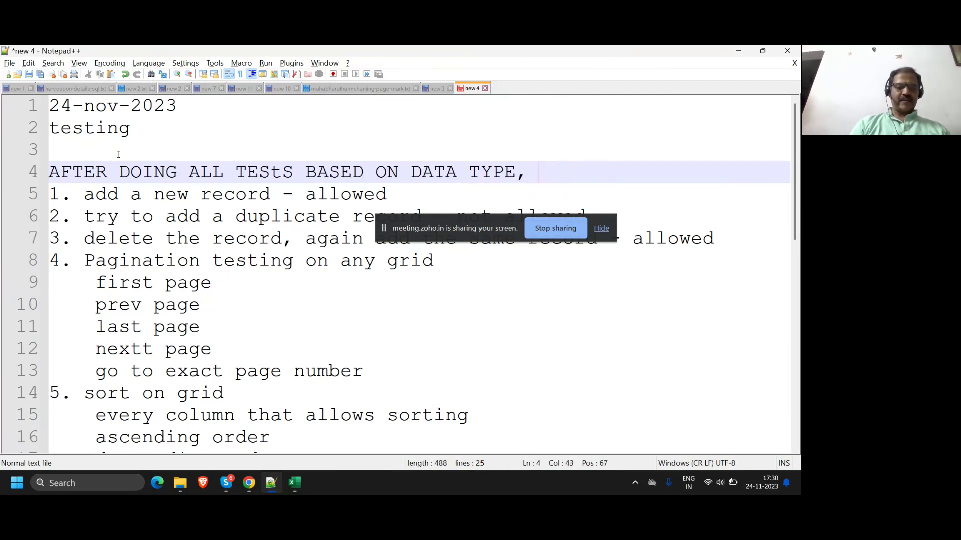
{"action": "type", "text": "DATA SIZE..."}
{"action": "key", "text": "Return"}
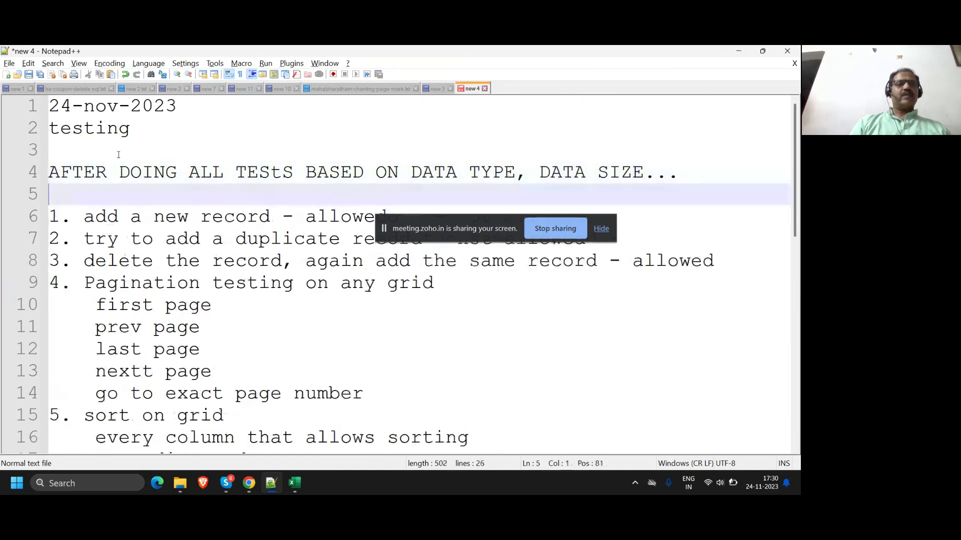
{"action": "key", "text": "Return"}
{"action": "type", "text": "DO "}
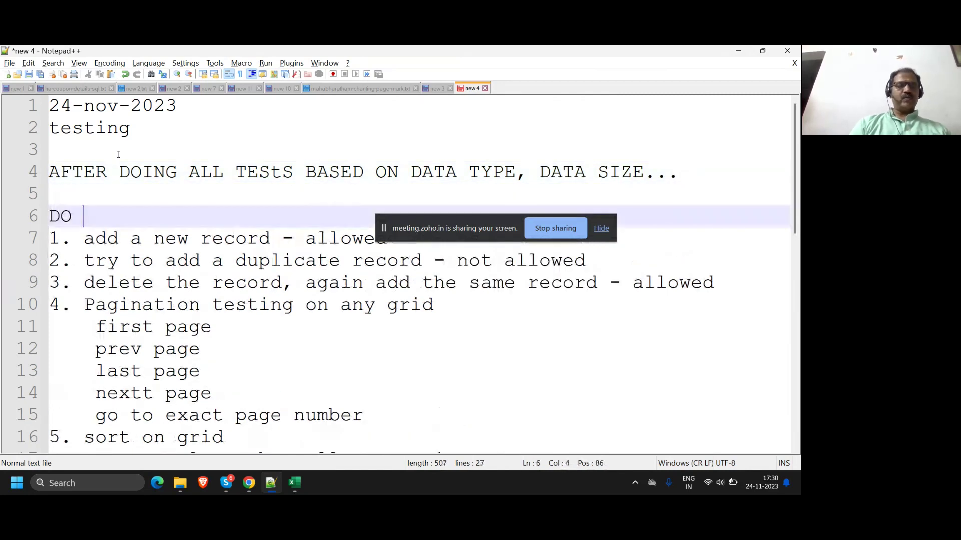
{"action": "type", "text": "THESE AS WELL"}
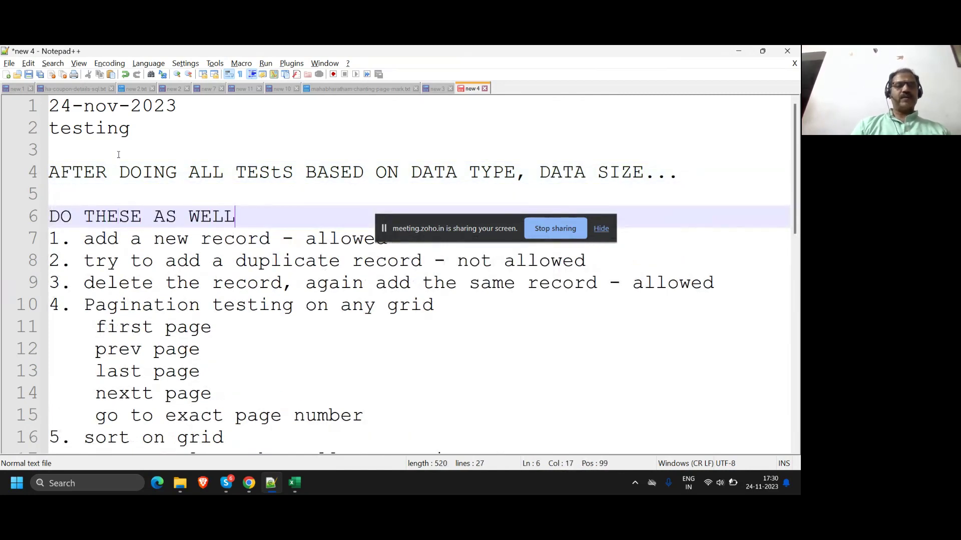
{"action": "type", "text": "."}
{"action": "key", "text": "Return"}
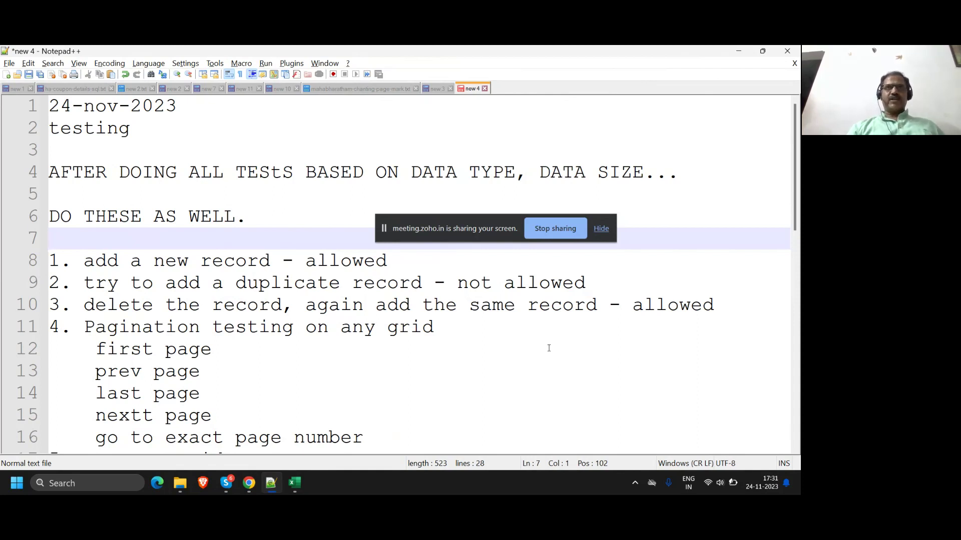
Step: Correct 'TEStS' to 'TESTS' and select the header note on lines 4–6
{"action": "left_click", "coordinate": [275, 173]}
{"action": "key", "text": "BackSpace"}
{"action": "type", "text": "T"}
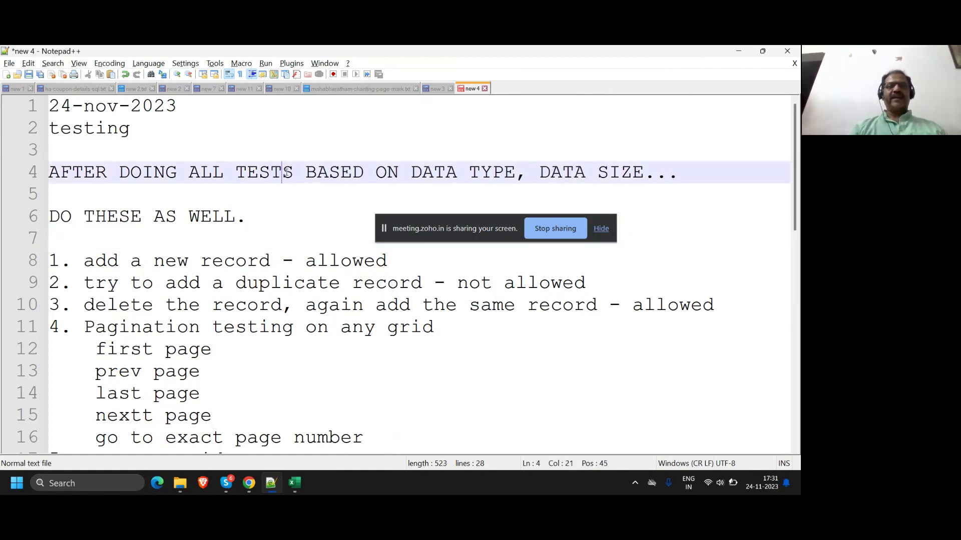
{"action": "left_click", "coordinate": [283, 204]}
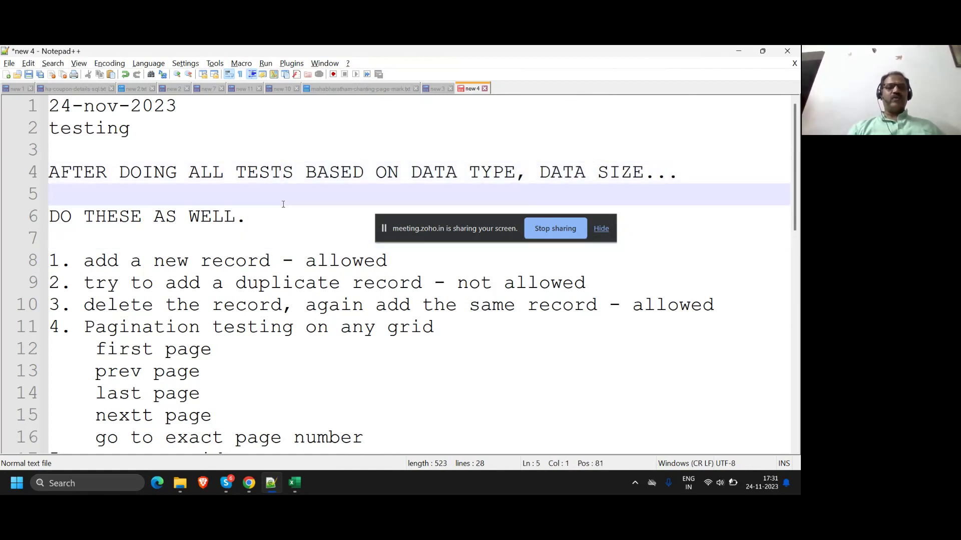
{"action": "left_click", "coordinate": [279, 217]}
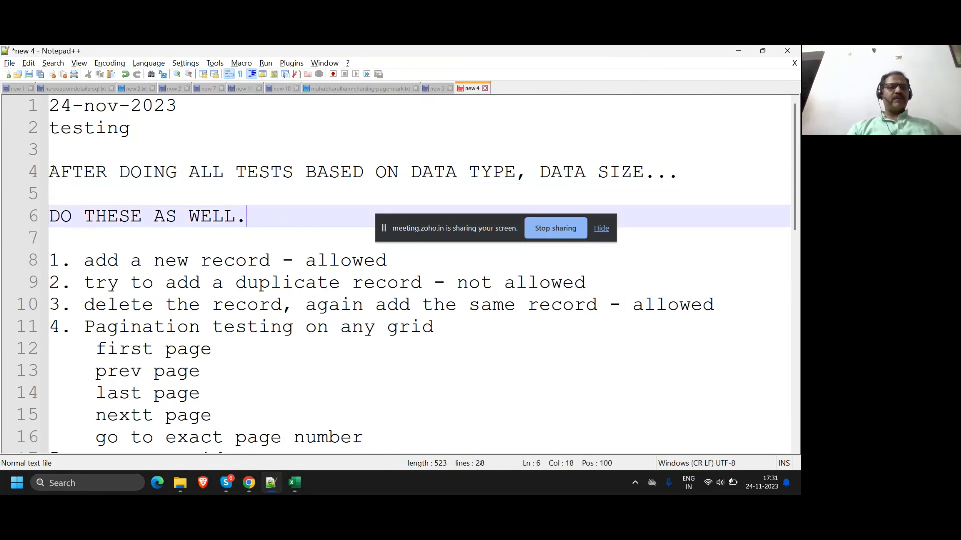
{"action": "left_click_drag", "start_coordinate": [50, 172], "coordinate": [258, 224]}
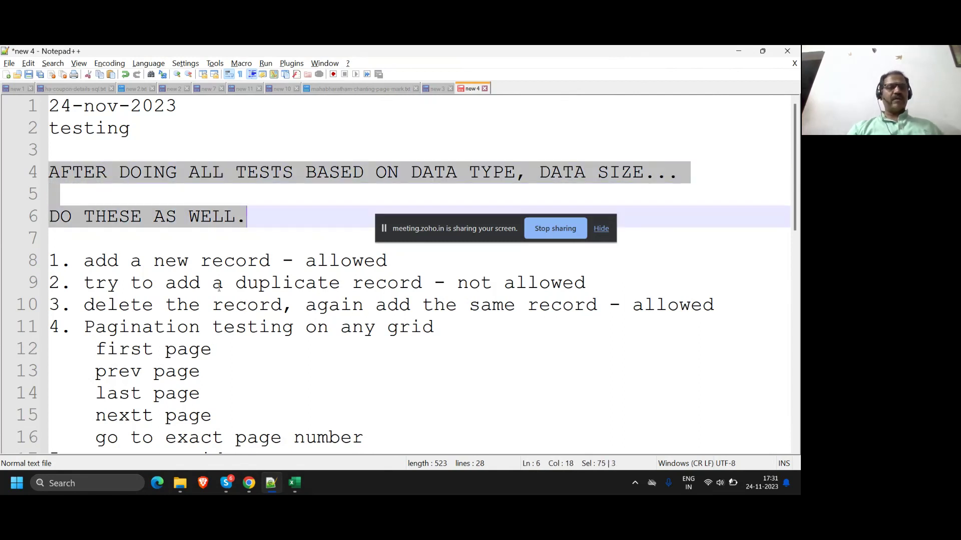
{"action": "scroll", "coordinate": [218, 287], "scroll_direction": "down", "scroll_amount": 2}
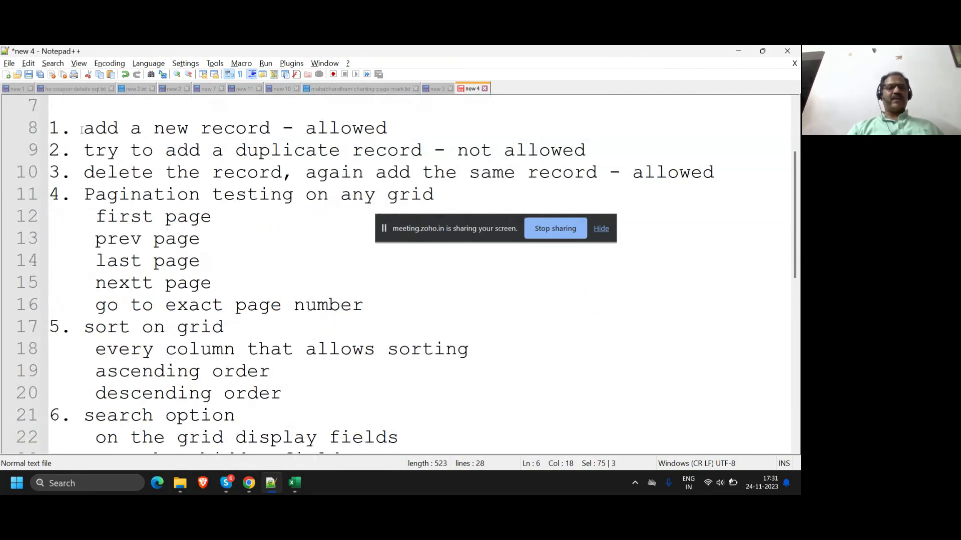
{"action": "scroll", "coordinate": [170, 341], "scroll_direction": "down", "scroll_amount": 2}
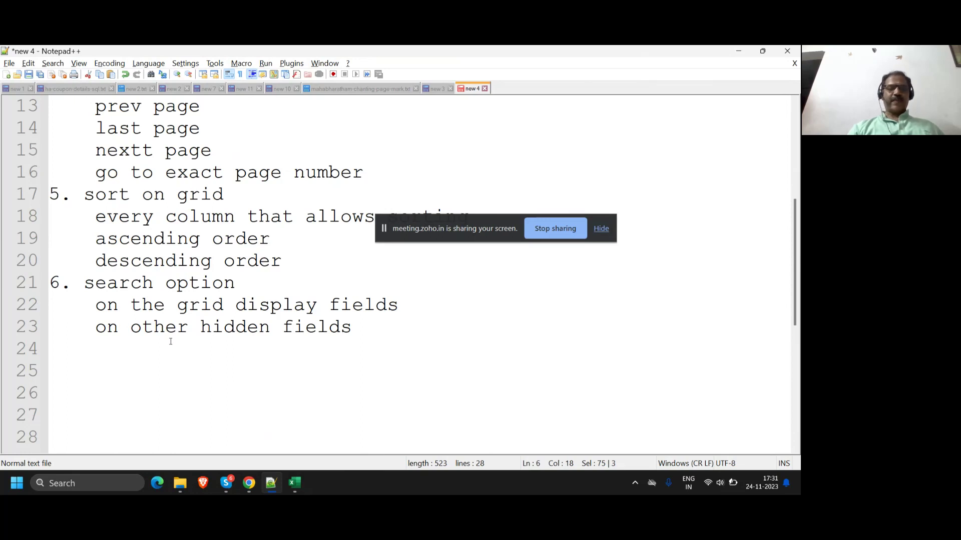
Step: Switch Chrome from the Win Win CRM accounts page to the Upskill- October 2023 webinar tab
{"action": "left_click", "coordinate": [248, 483]}
{"action": "left_click", "coordinate": [222, 441]}
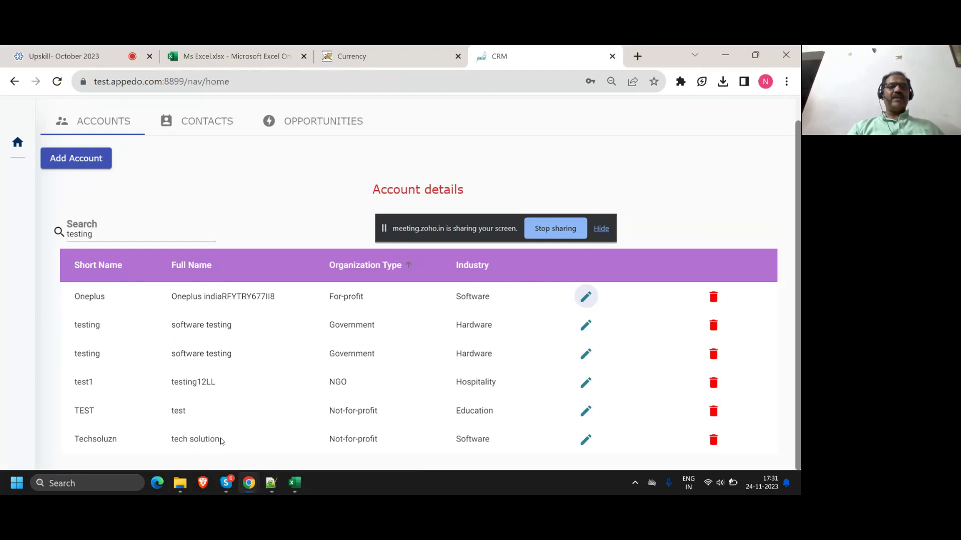
{"action": "left_click", "coordinate": [100, 56]}
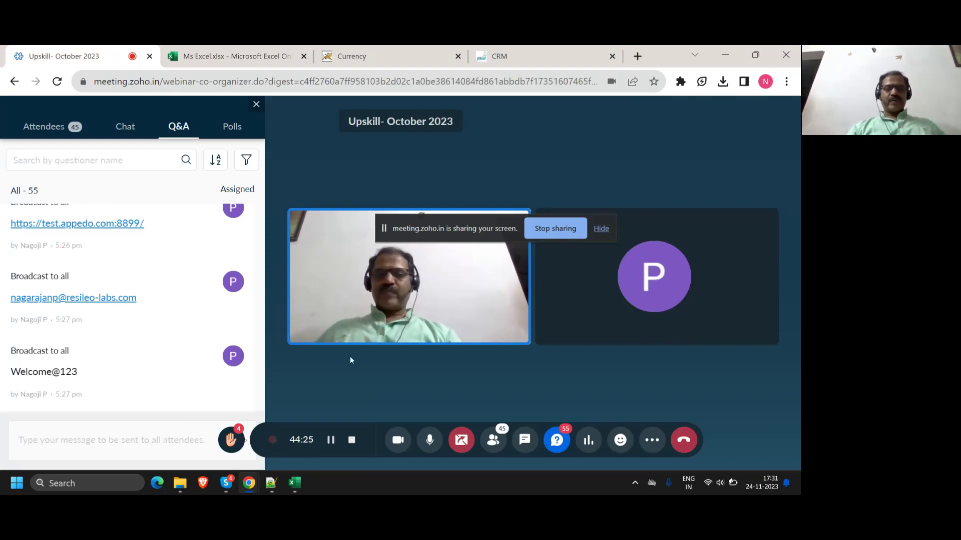
Step: End the screen share from the meeting.zoho.in sharing bar, leaving only the camera feed
{"action": "left_click", "coordinate": [462, 440]}
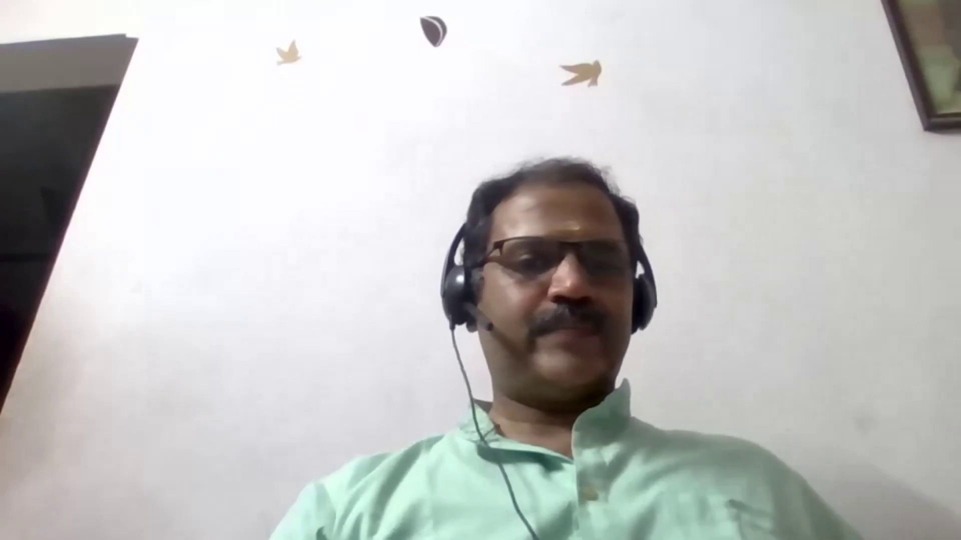